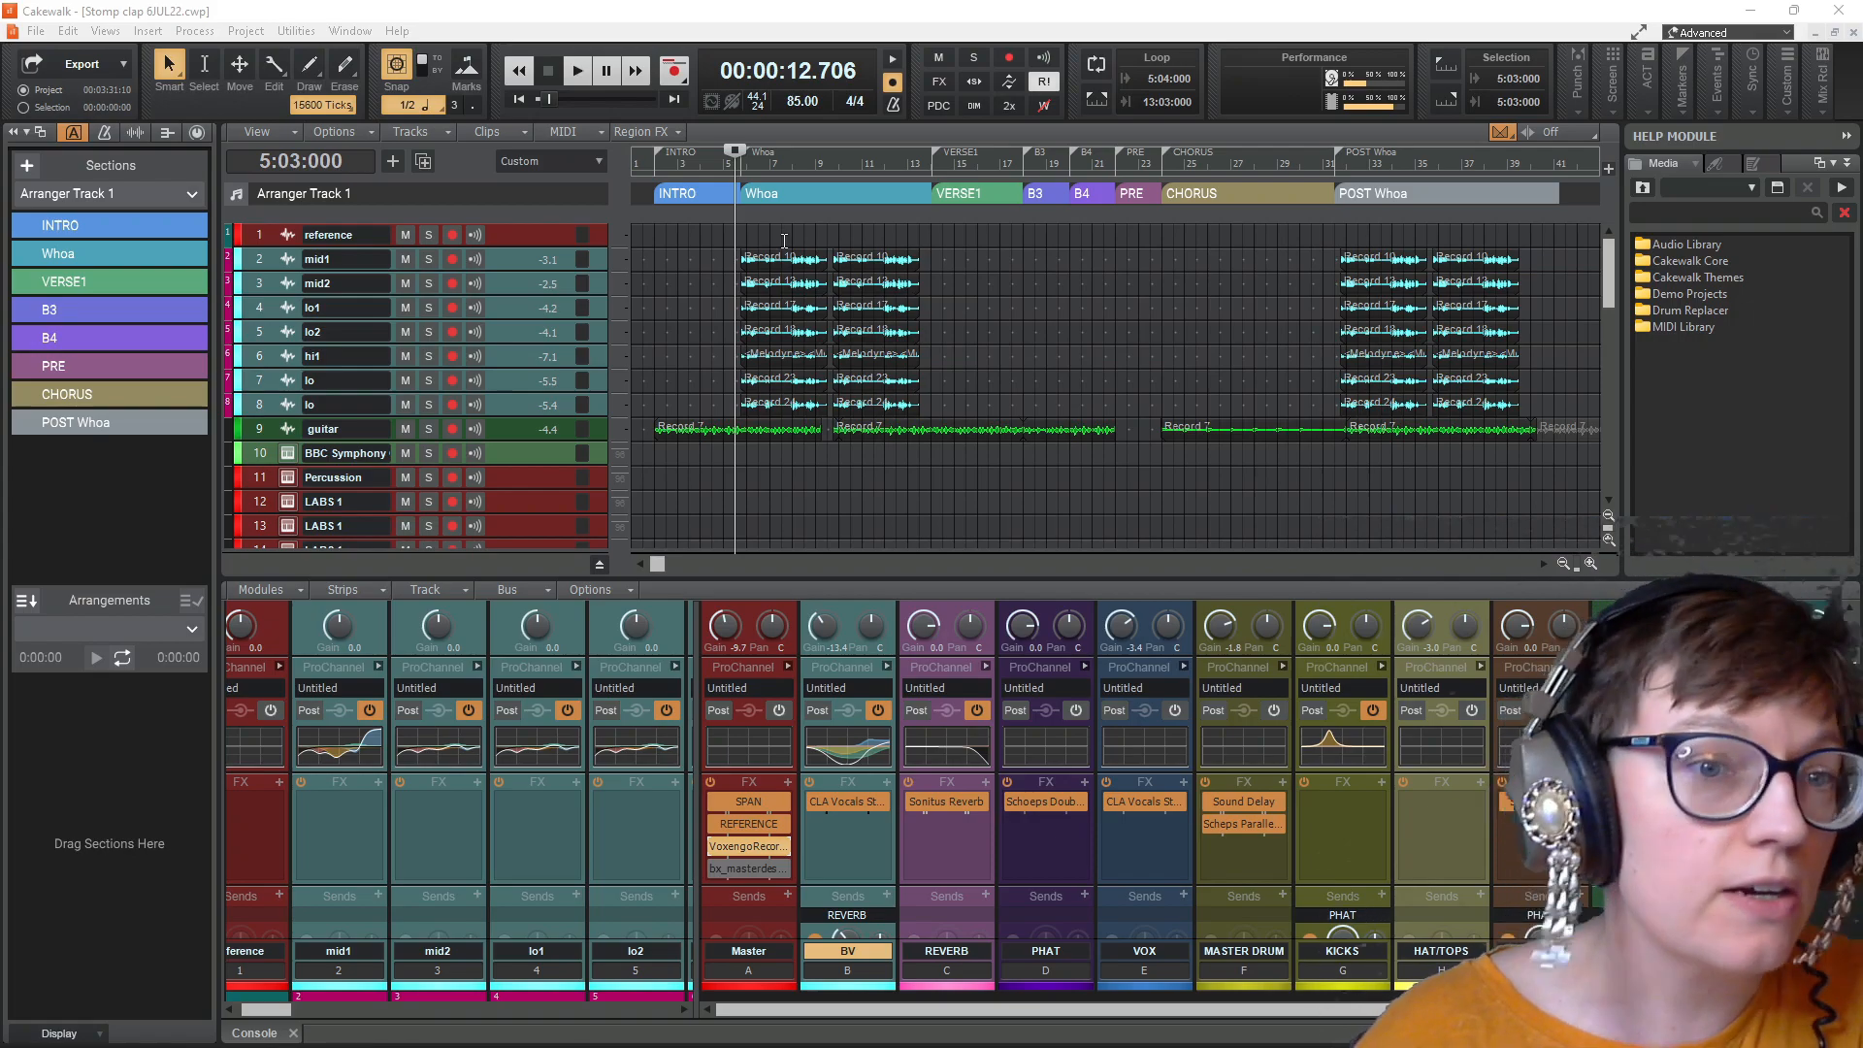
Step: Play the song from 5:01:000, just before the Whoa section, and stop playback
{"action": "left_click", "coordinate": [724, 325]}
{"action": "key", "text": "space"}
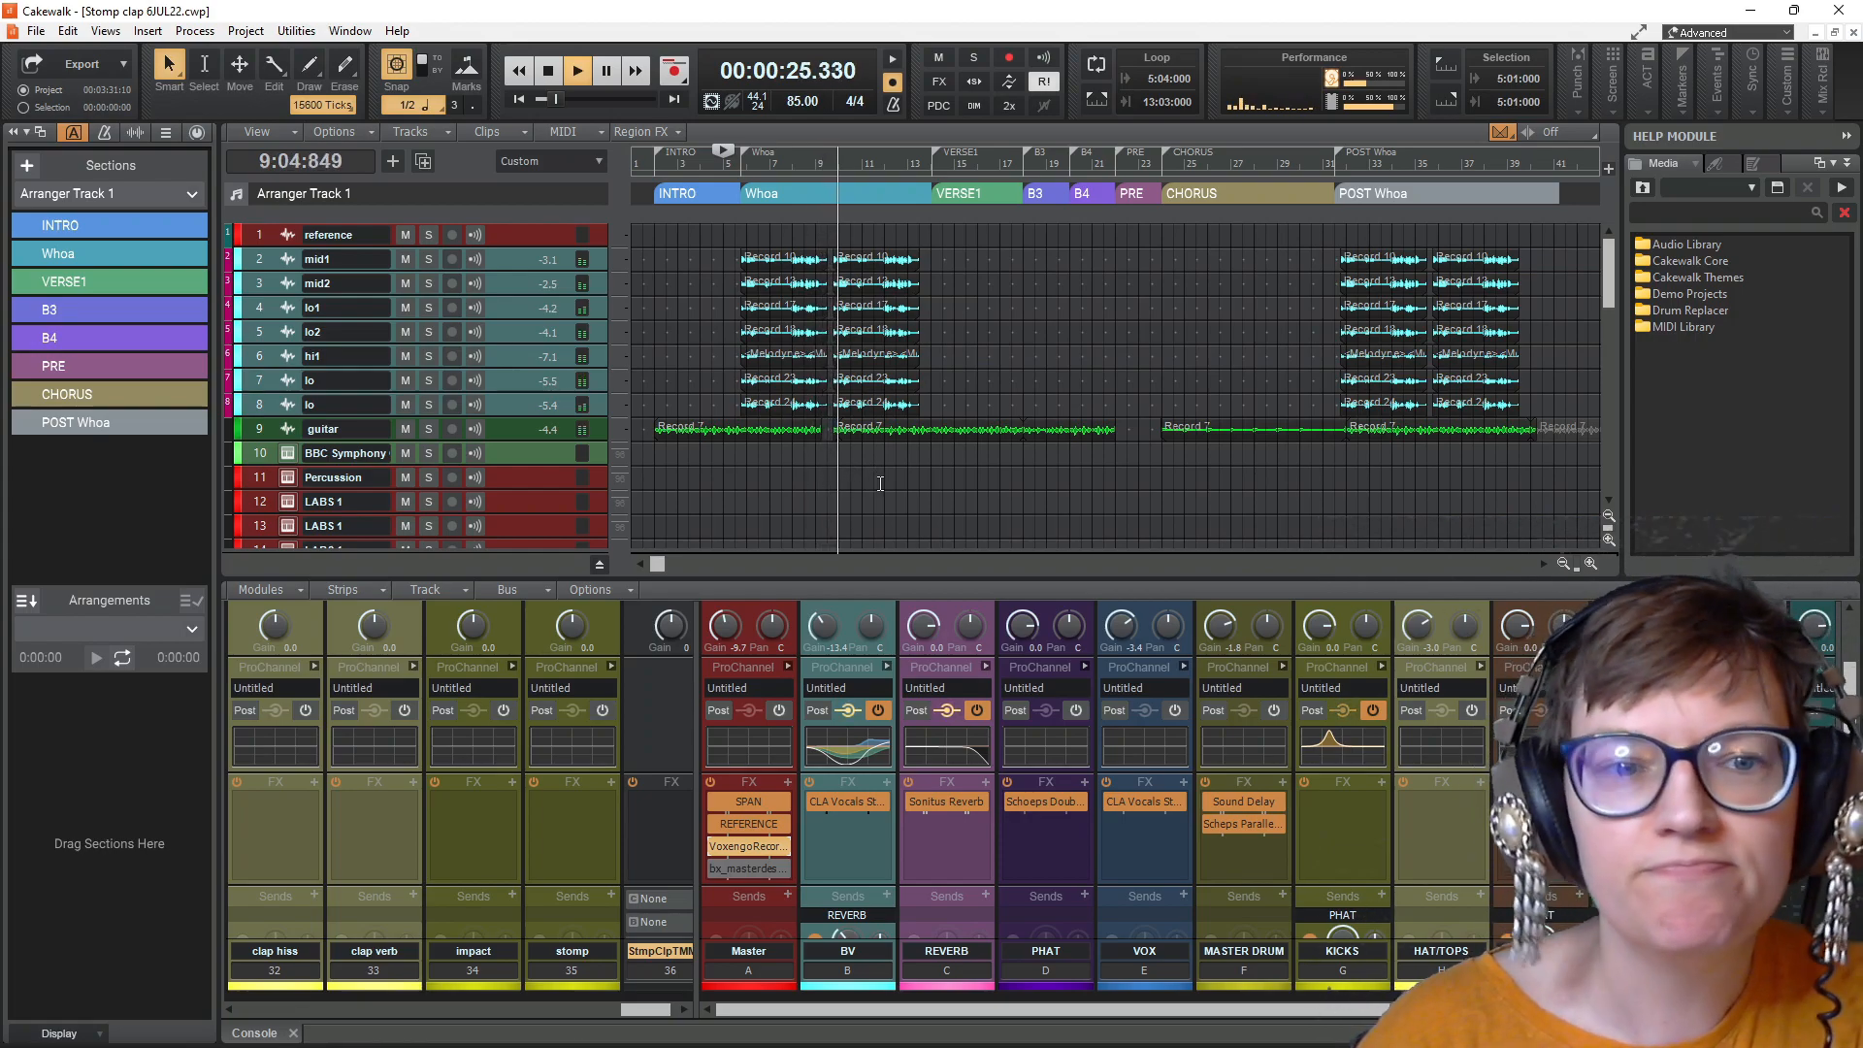
{"action": "key", "text": "space"}
Step: Expand the mid2 track and solo it
{"action": "double_click", "coordinate": [500, 283]}
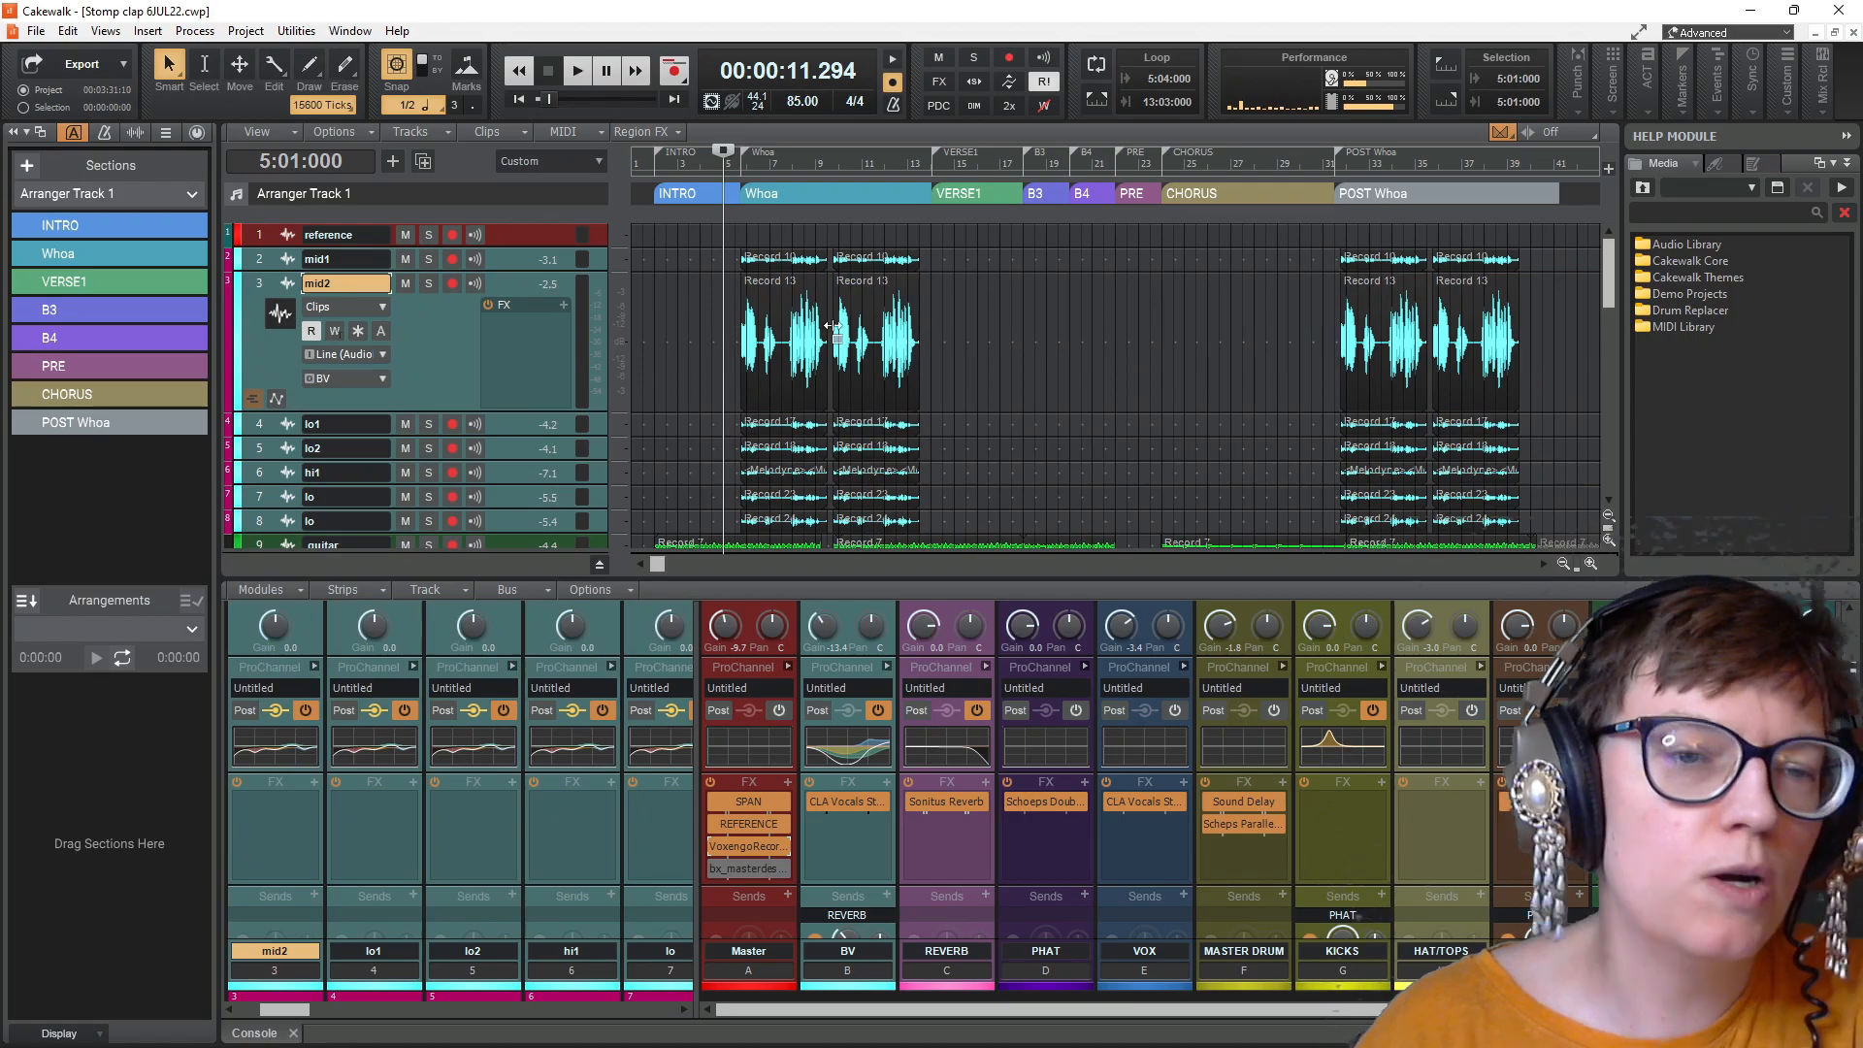
{"action": "left_click", "coordinate": [429, 283]}
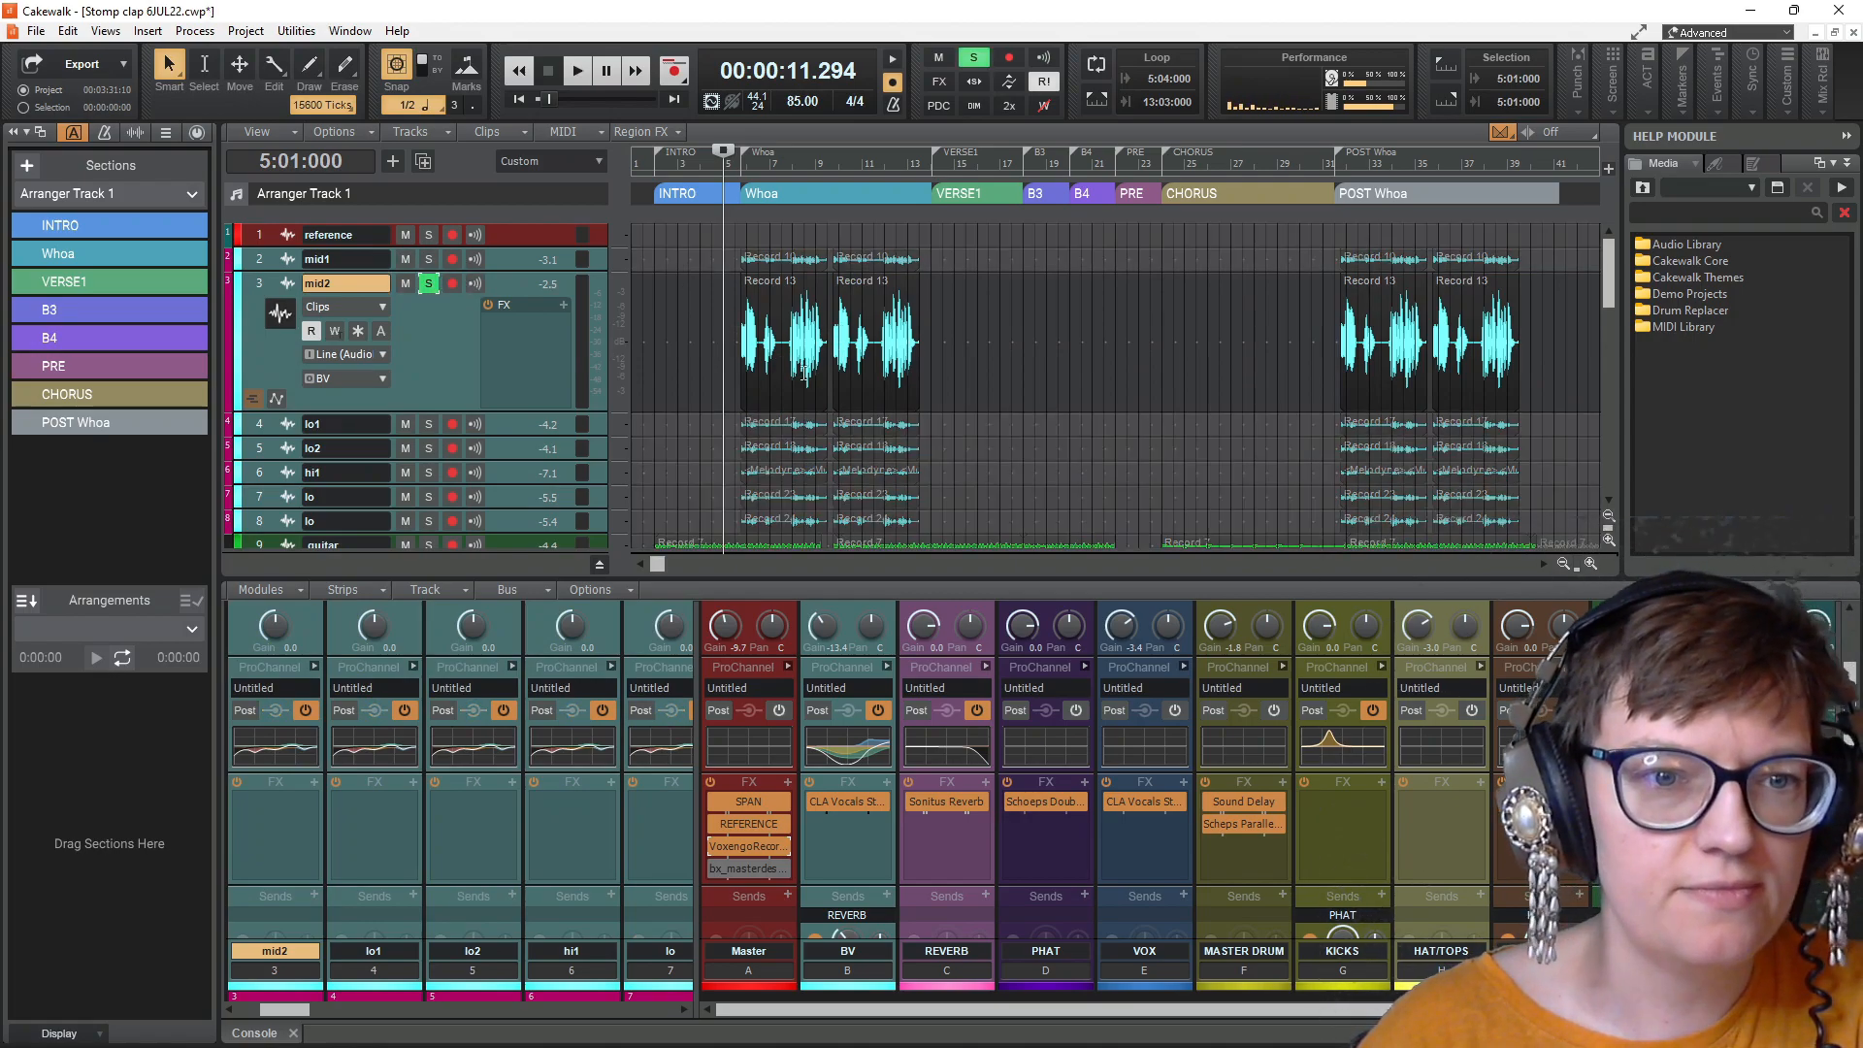
Step: Audition the soloed mid2 vocal from 7:04:480, where the last phrase of the first Whoa clip starts
{"action": "left_click", "coordinate": [786, 364]}
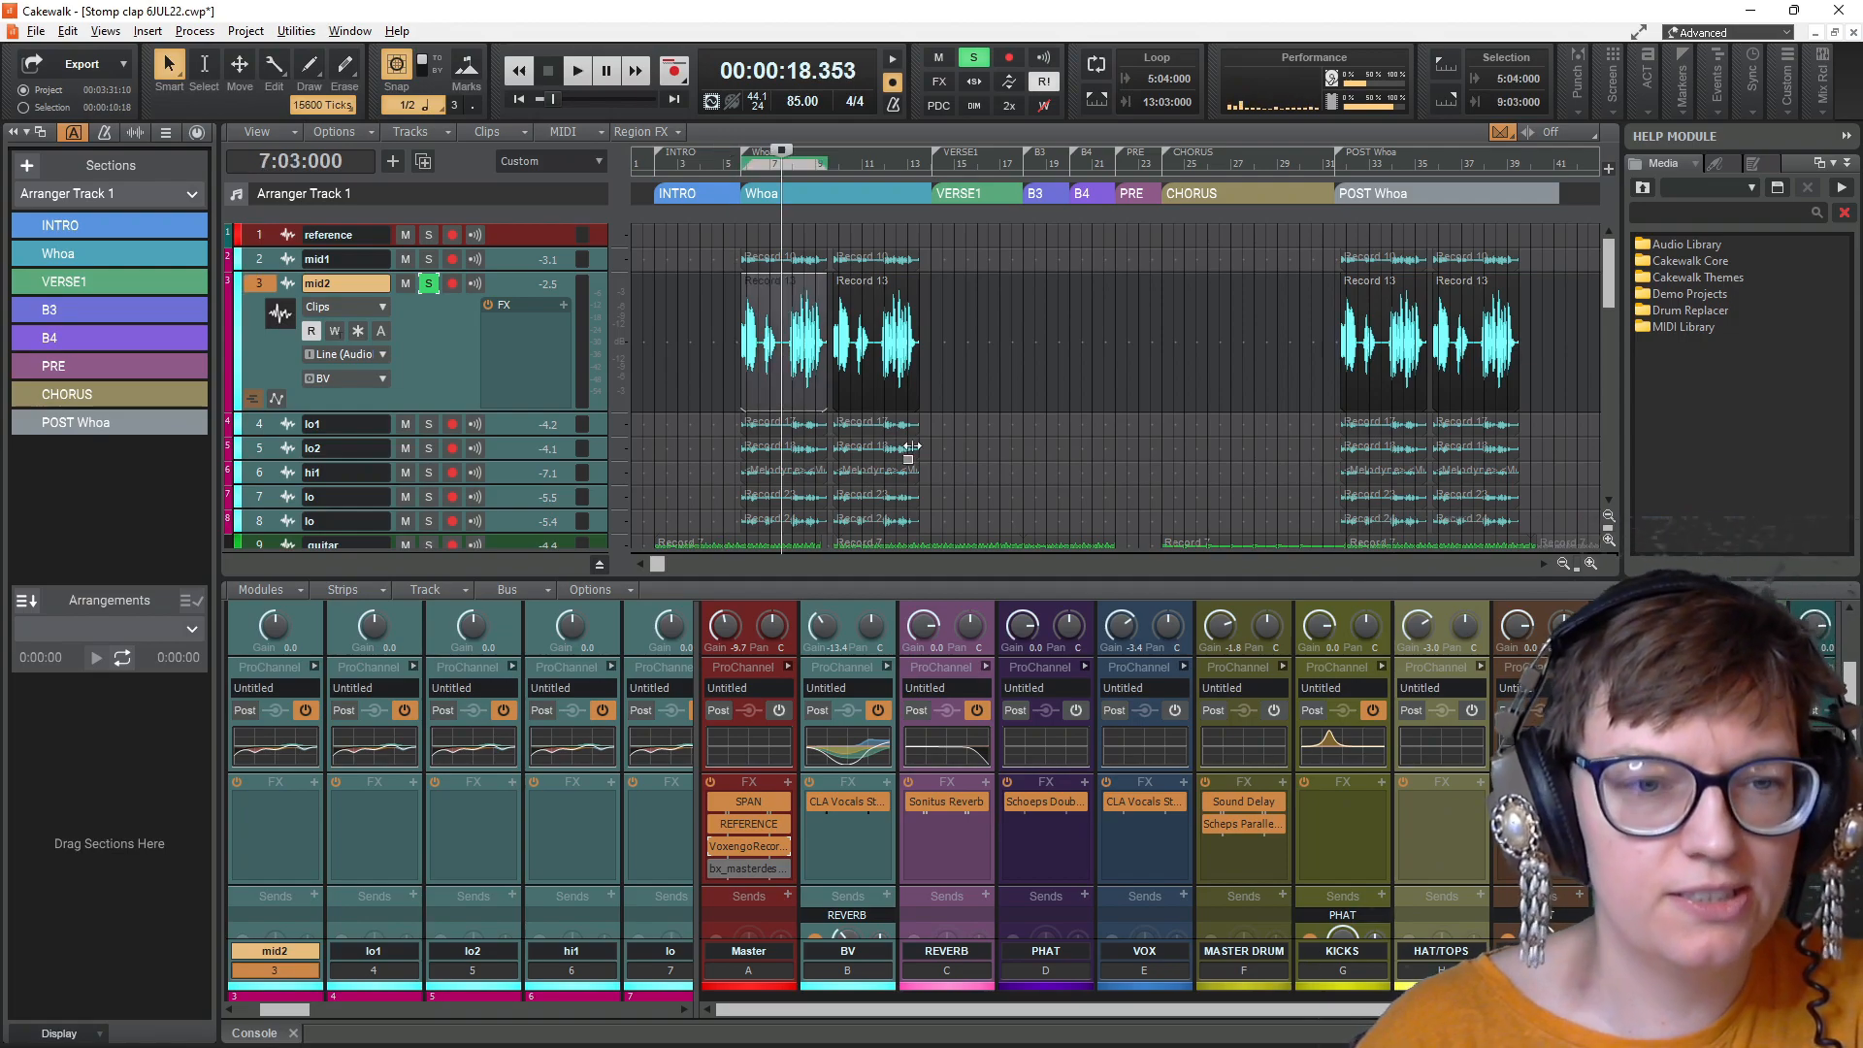
{"action": "key", "text": "ctrl+Right"}
{"action": "key", "text": "ctrl+Right"}
{"action": "key", "text": "ctrl+Right"}
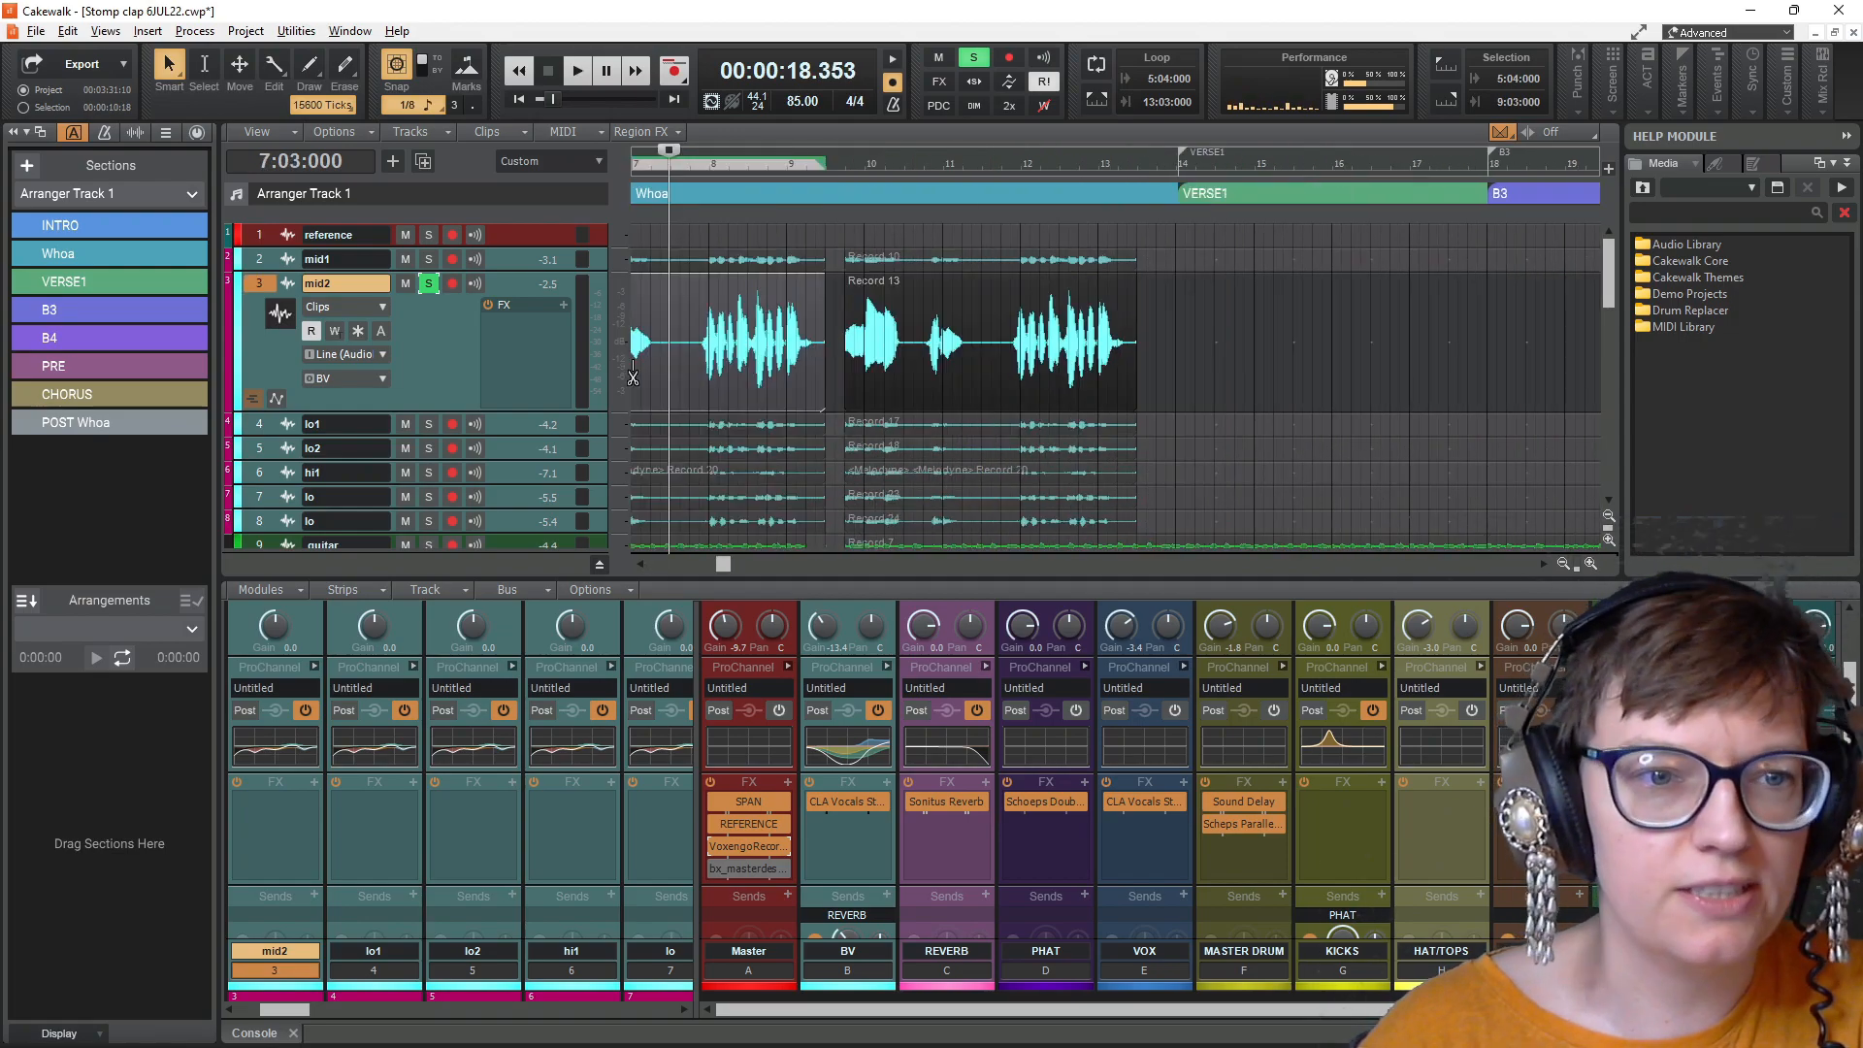
{"action": "key", "text": "space"}
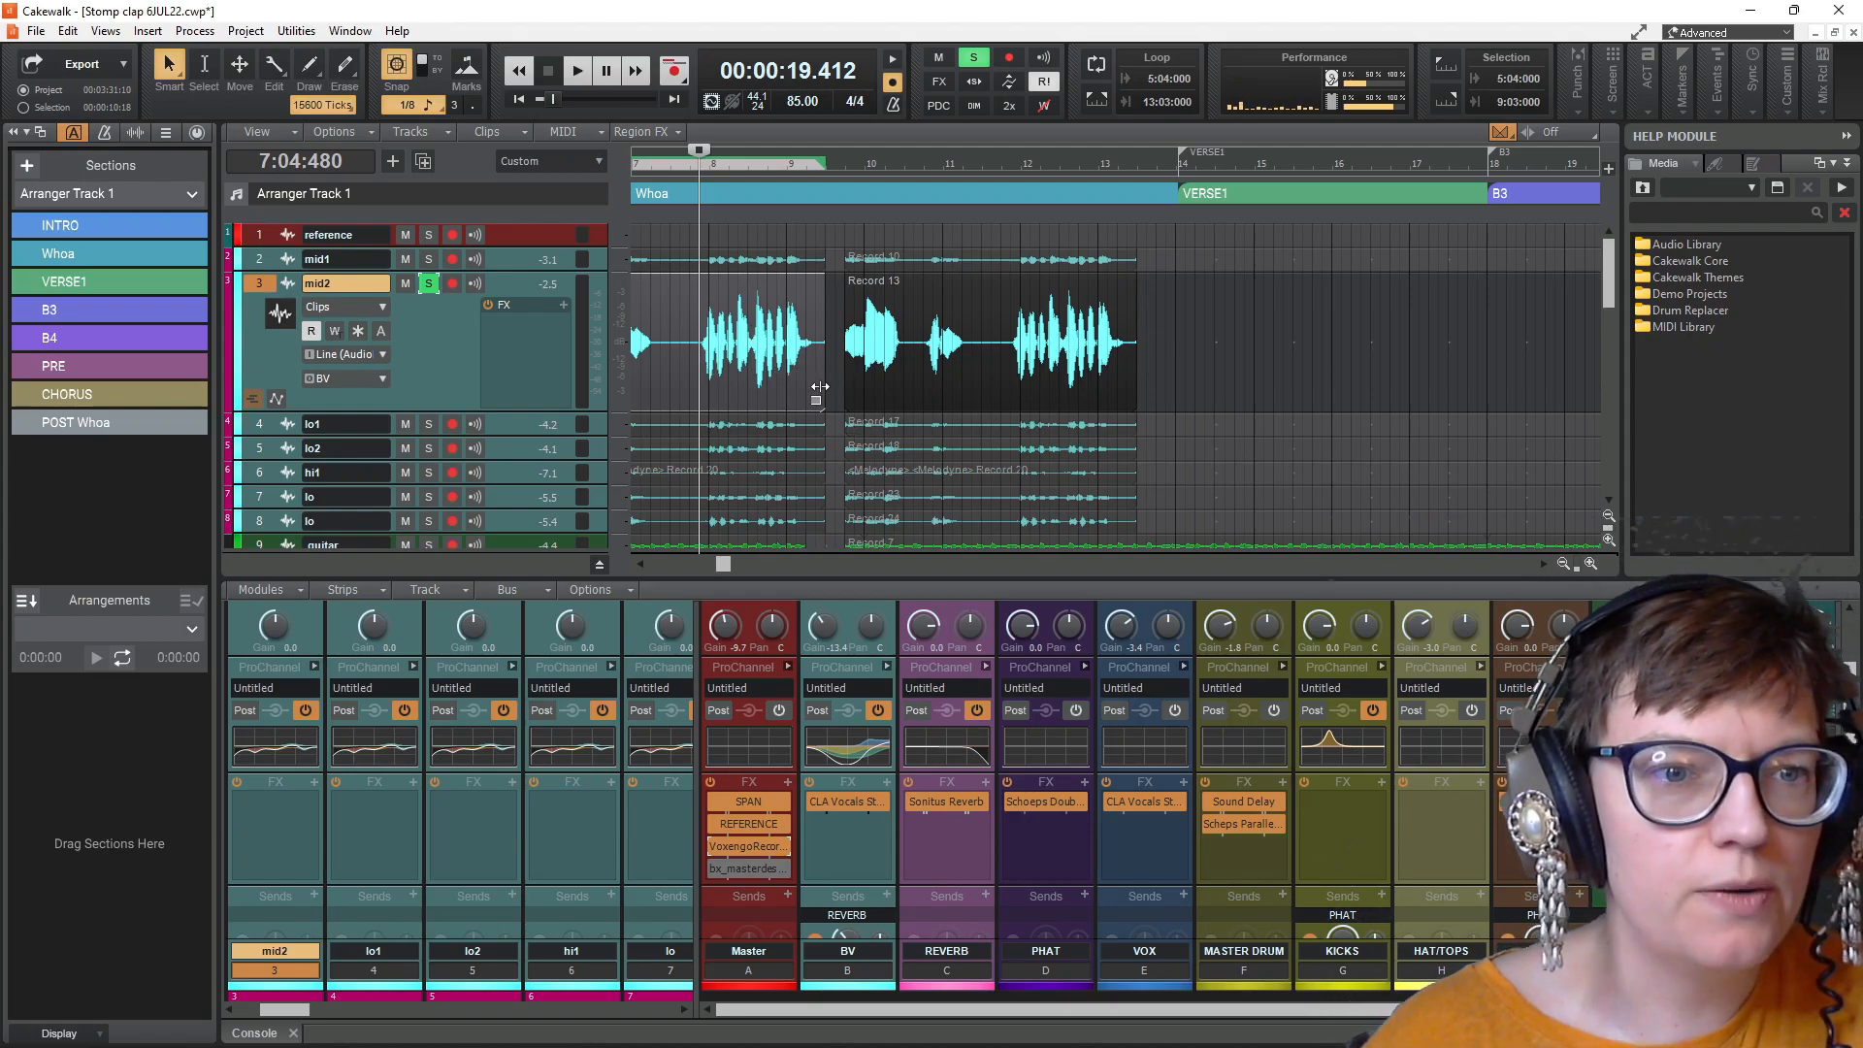
{"action": "key", "text": "space"}
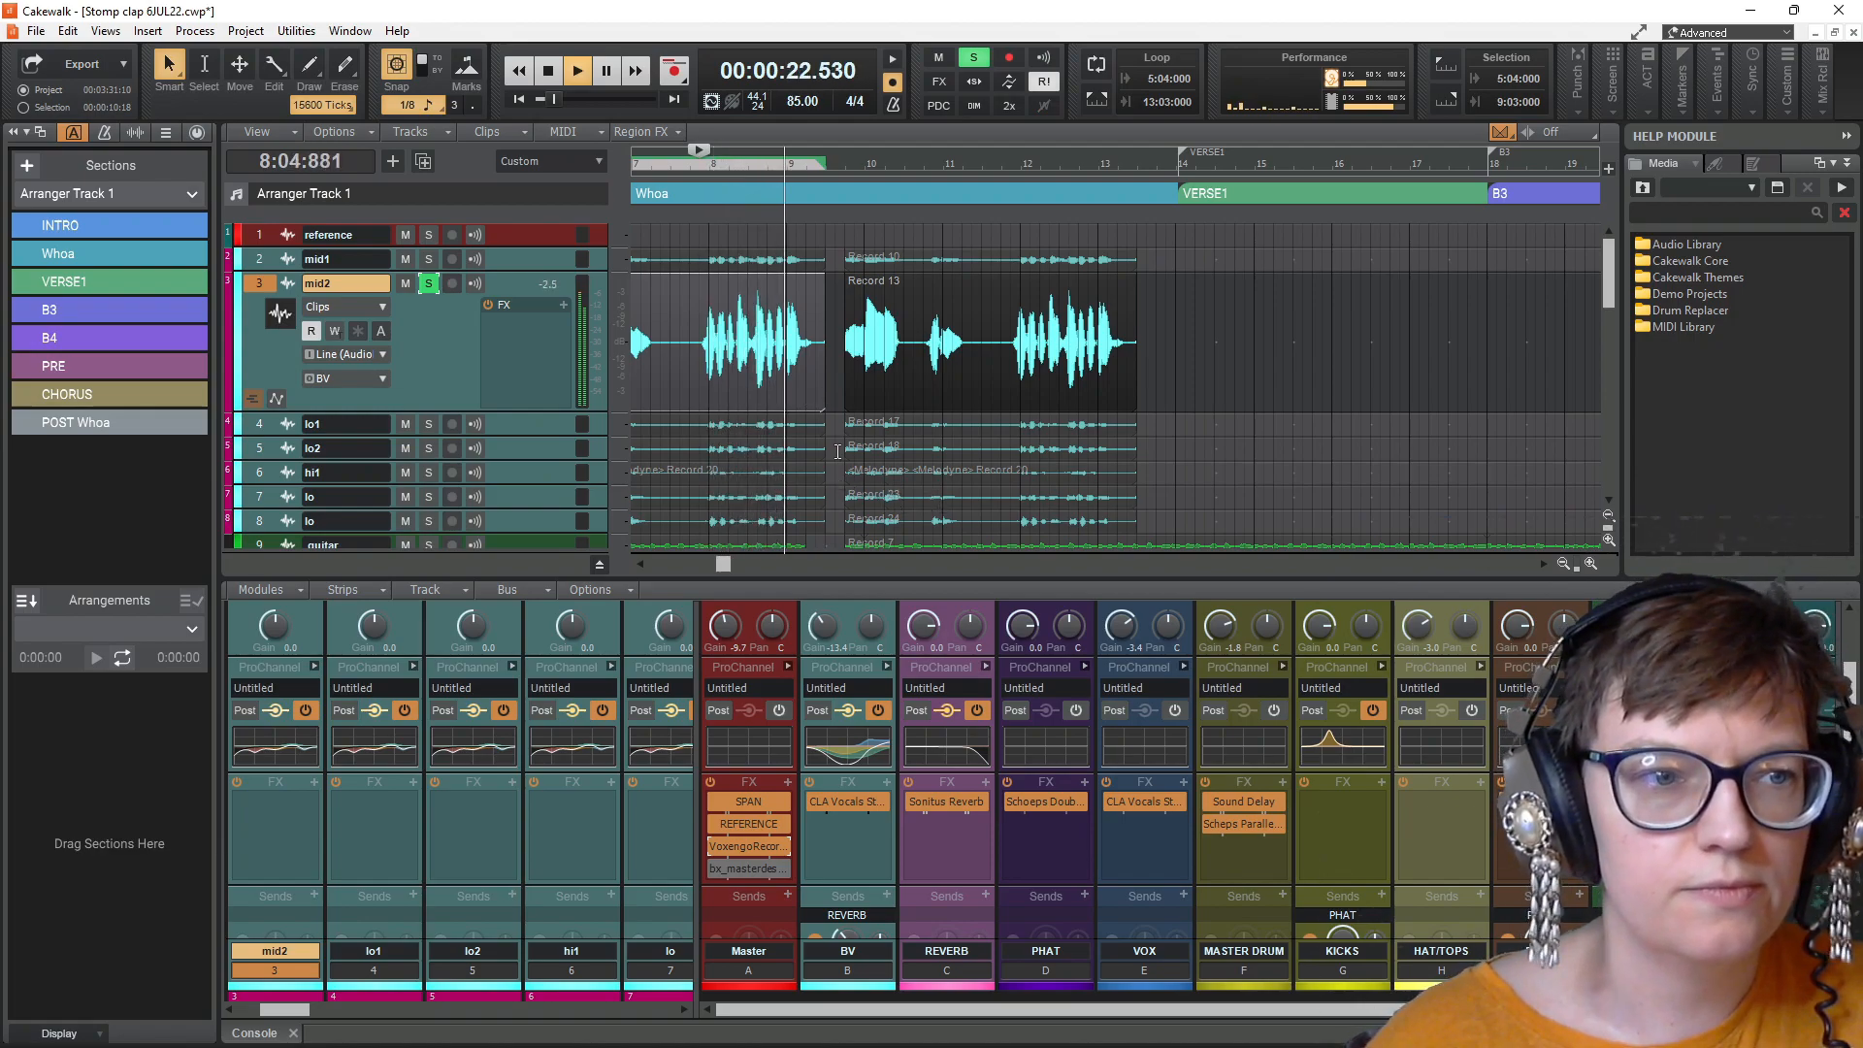
{"action": "key", "text": "space"}
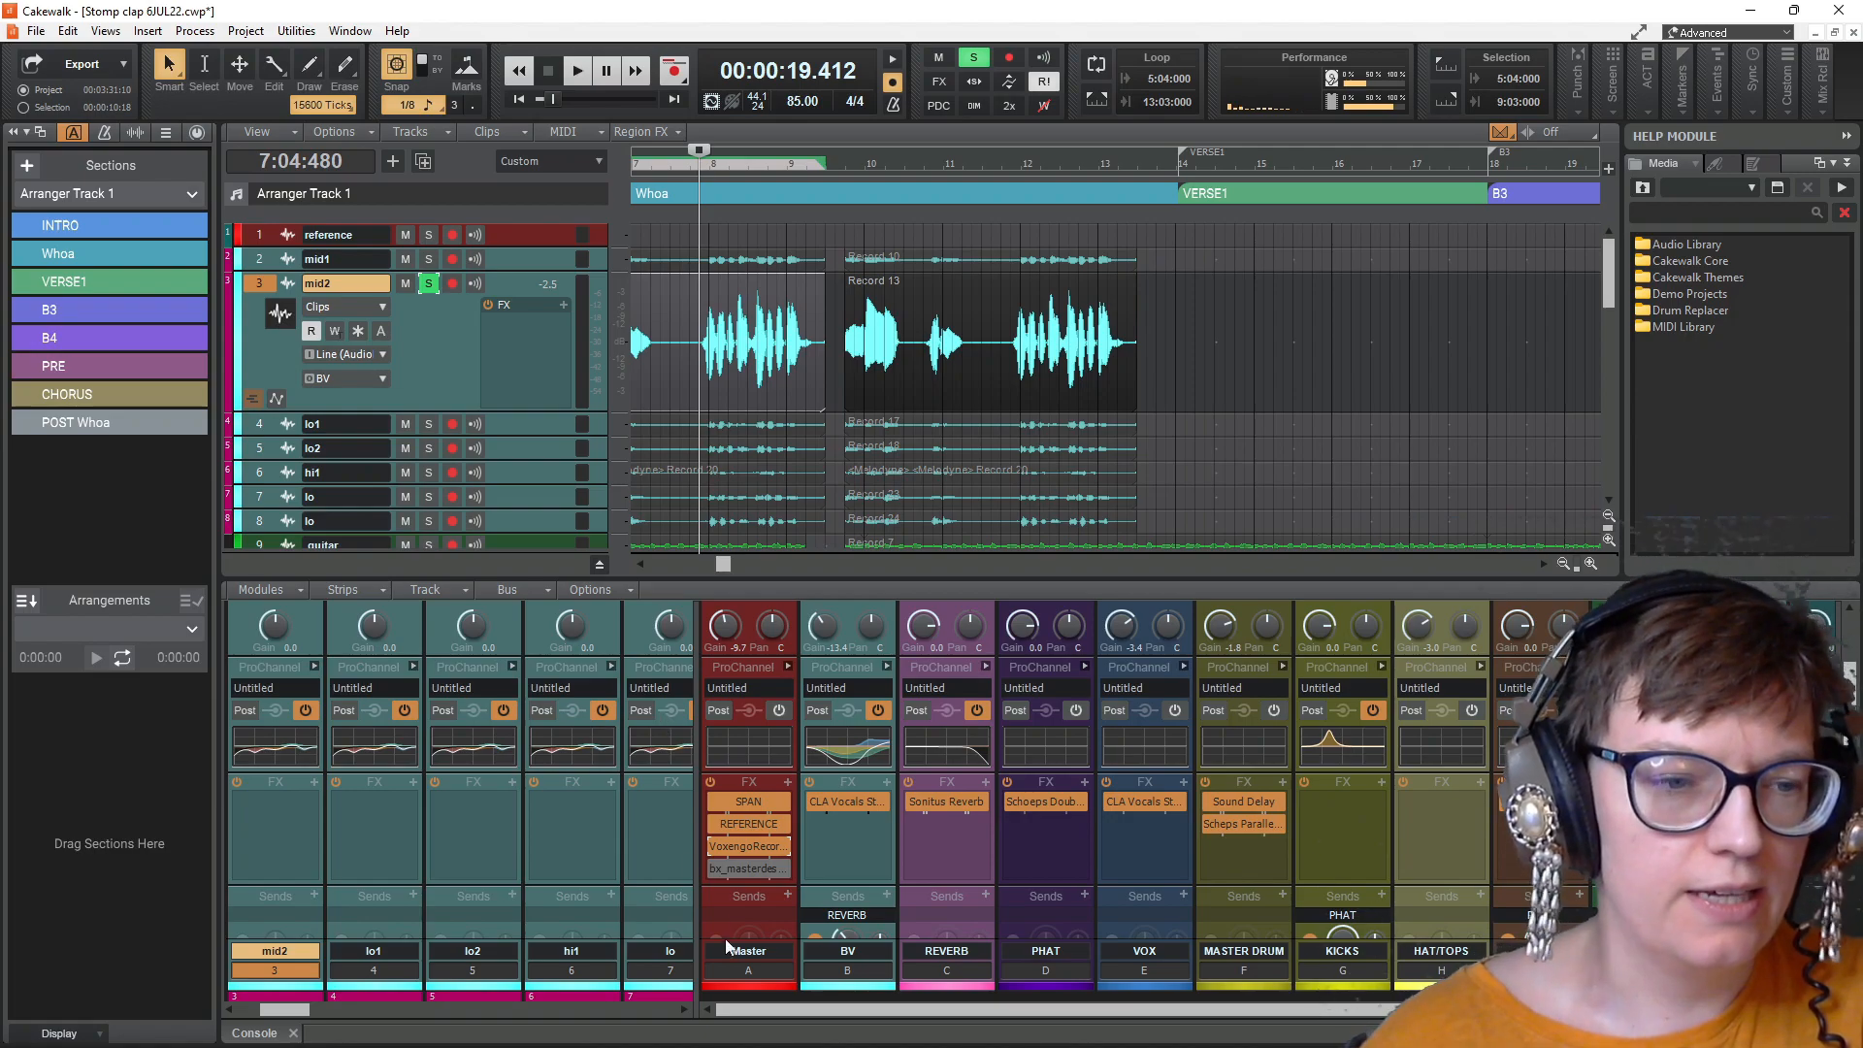
Step: Set the decay time of the Sonitus Reverb on the REVERB bus to 2.6 s
{"action": "left_click_drag", "start_coordinate": [697, 764], "coordinate": [864, 790]}
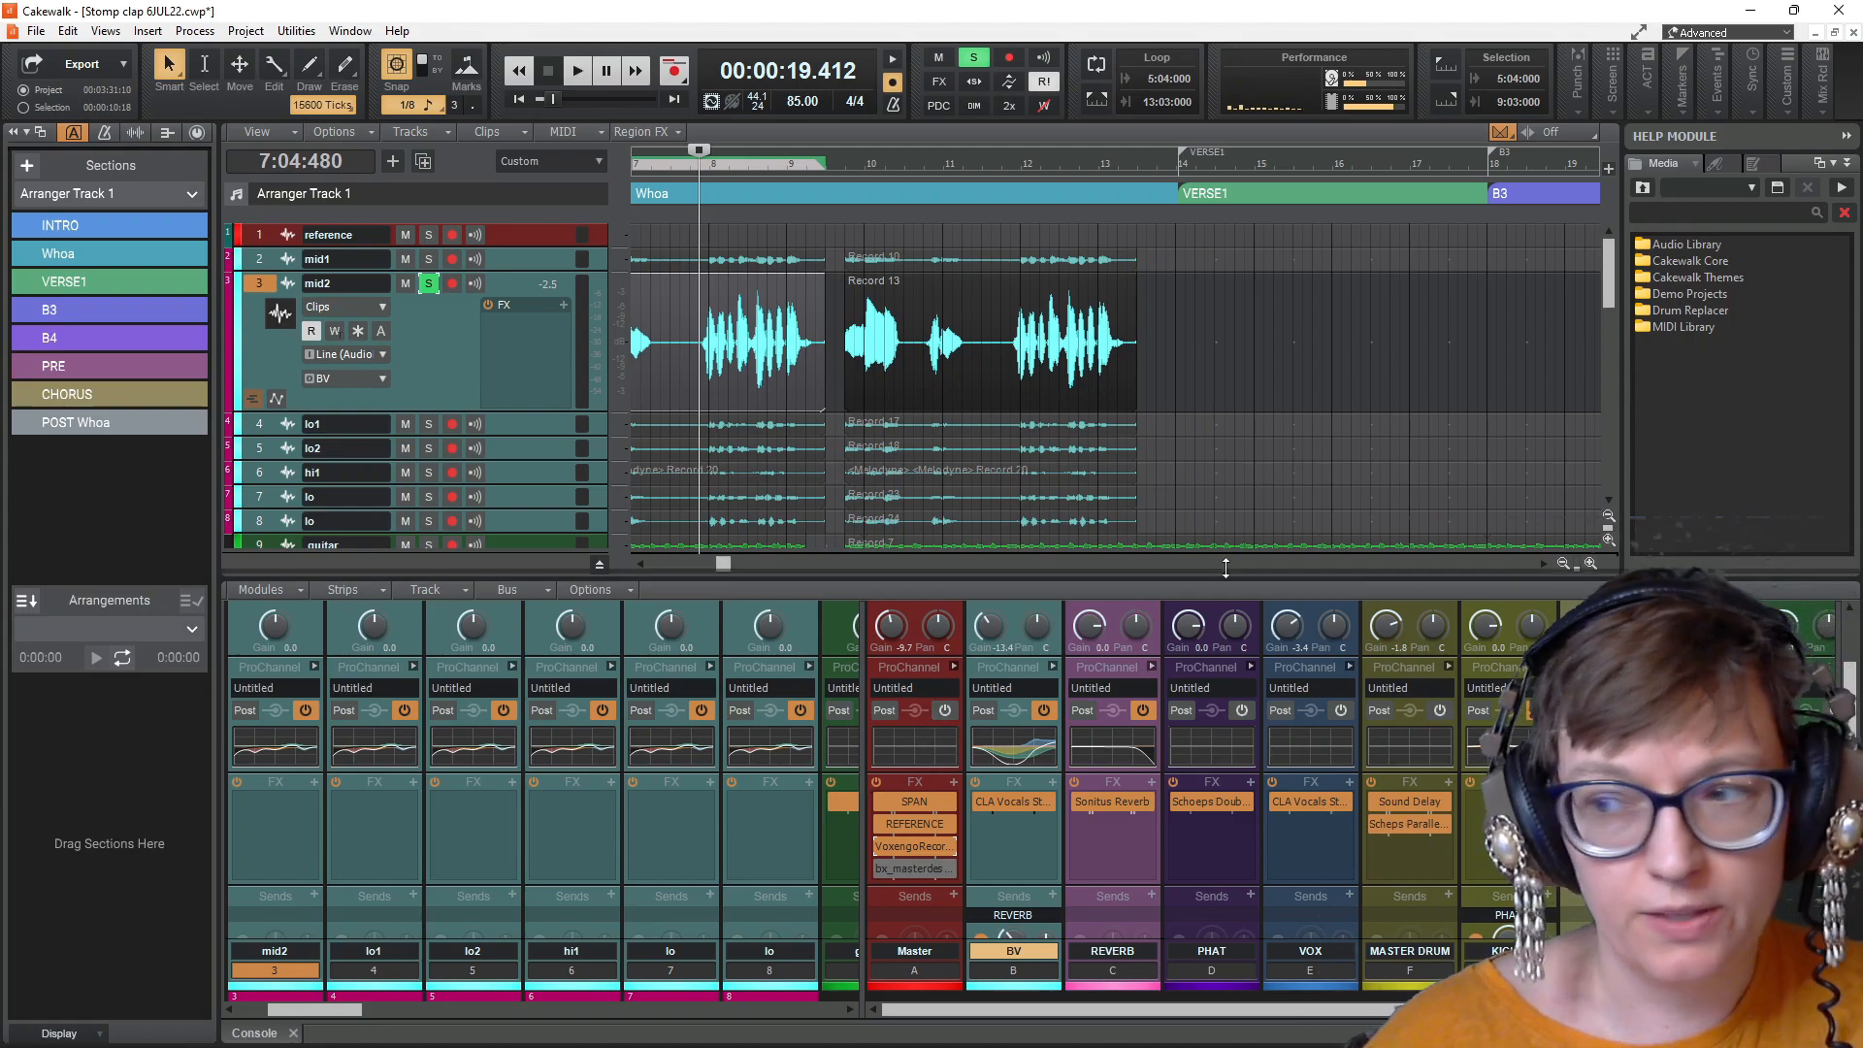
{"action": "left_click_drag", "start_coordinate": [1225, 573], "coordinate": [1225, 398]}
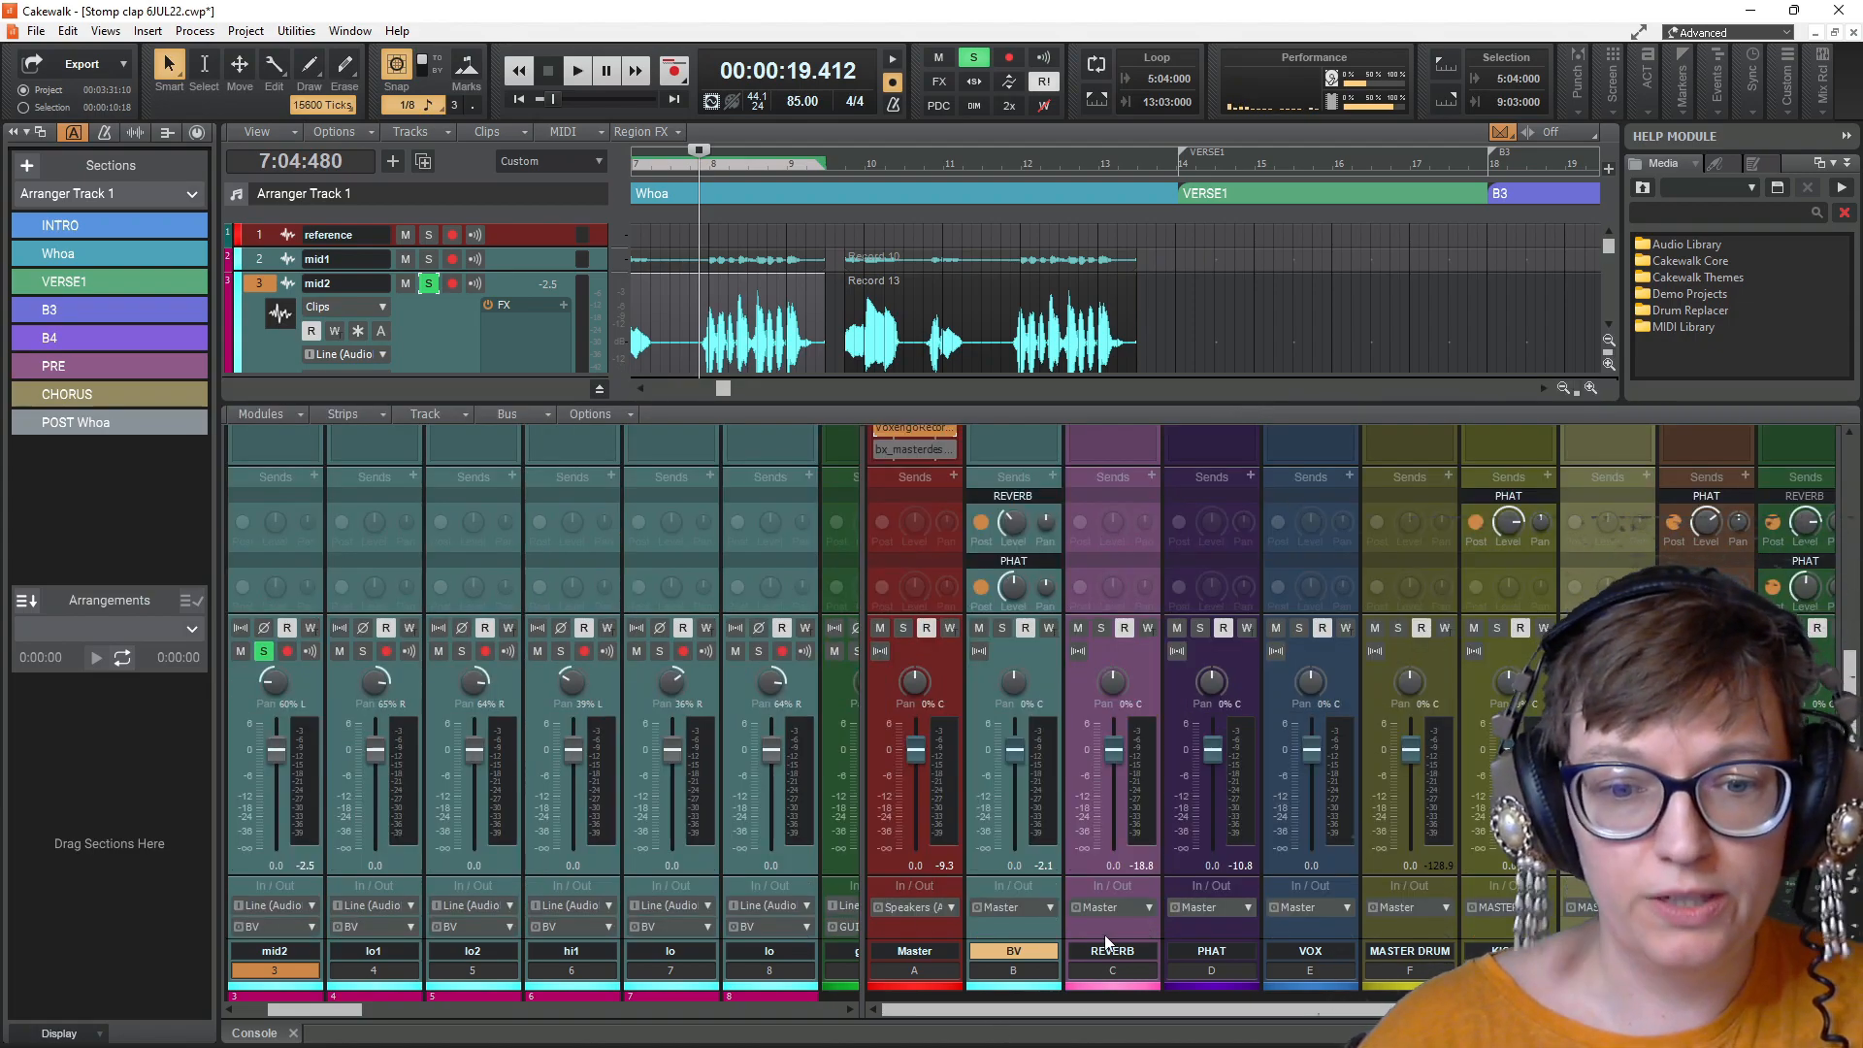
{"action": "scroll", "coordinate": [1150, 626], "scroll_direction": "up", "scroll_amount": 3}
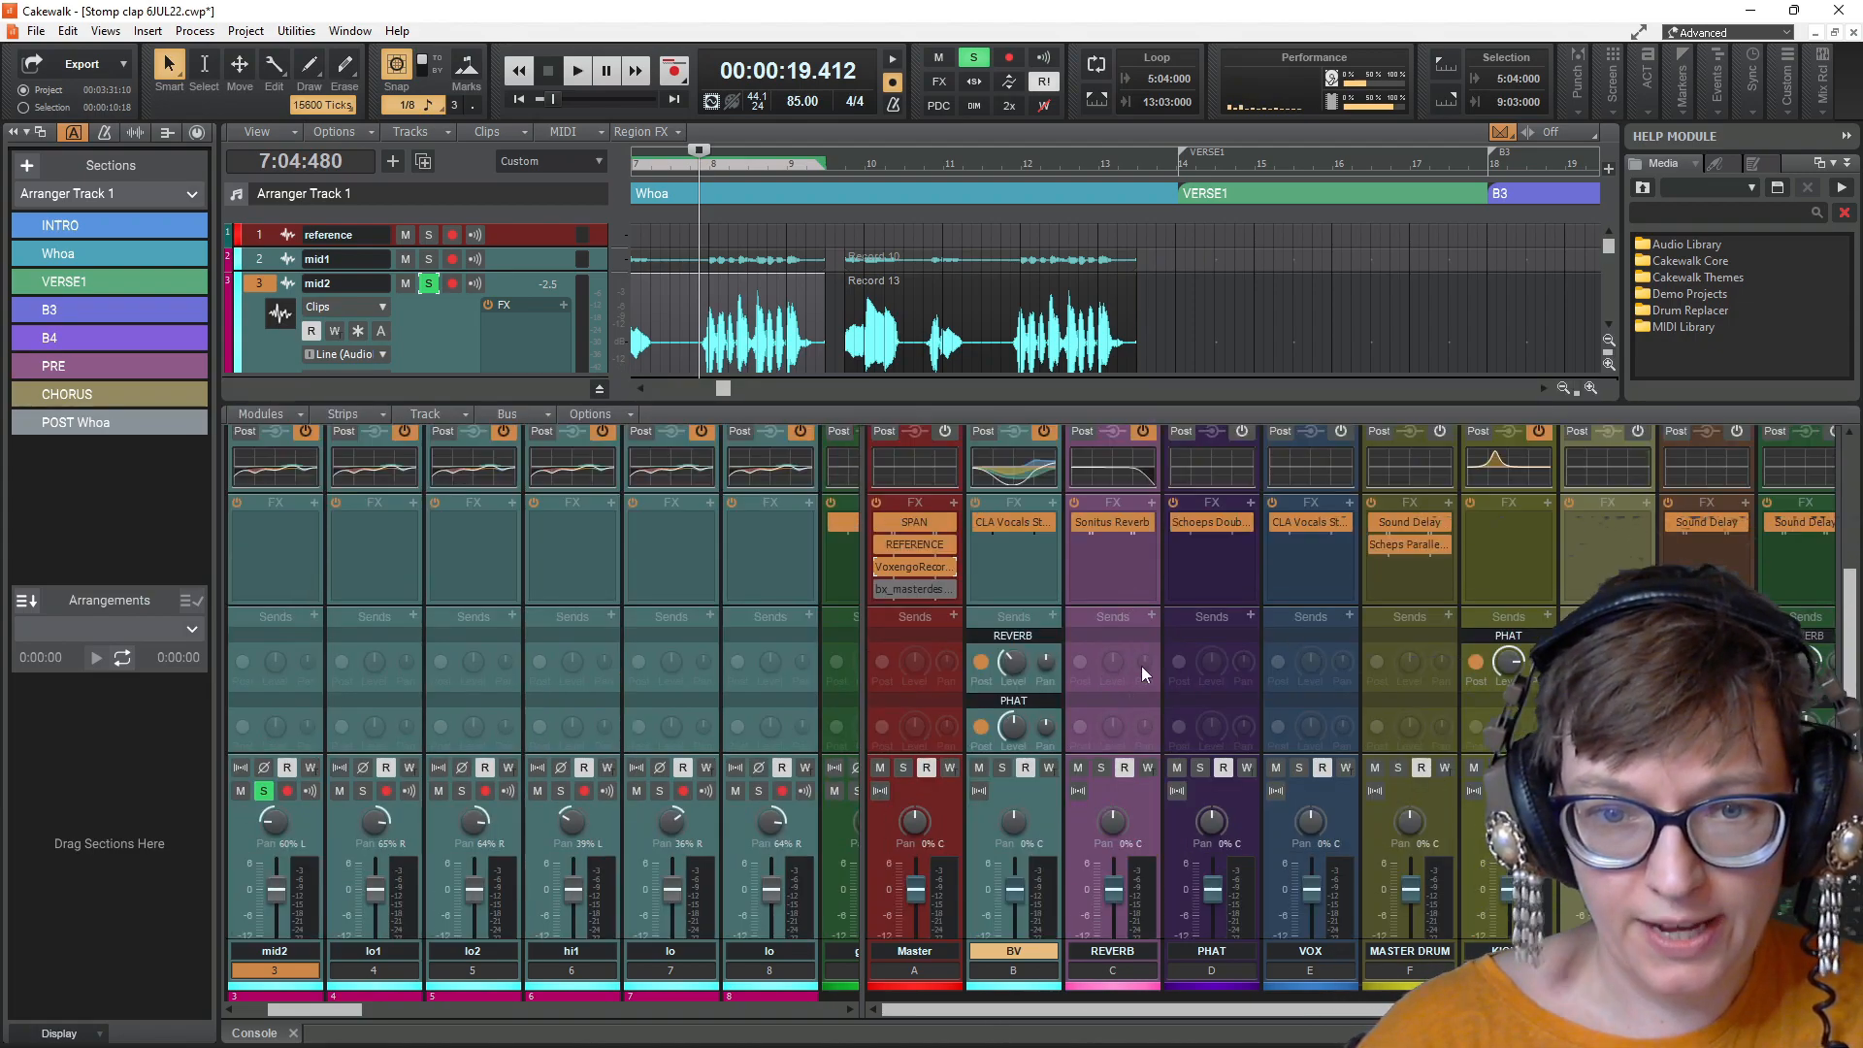
{"action": "double_click", "coordinate": [1106, 522]}
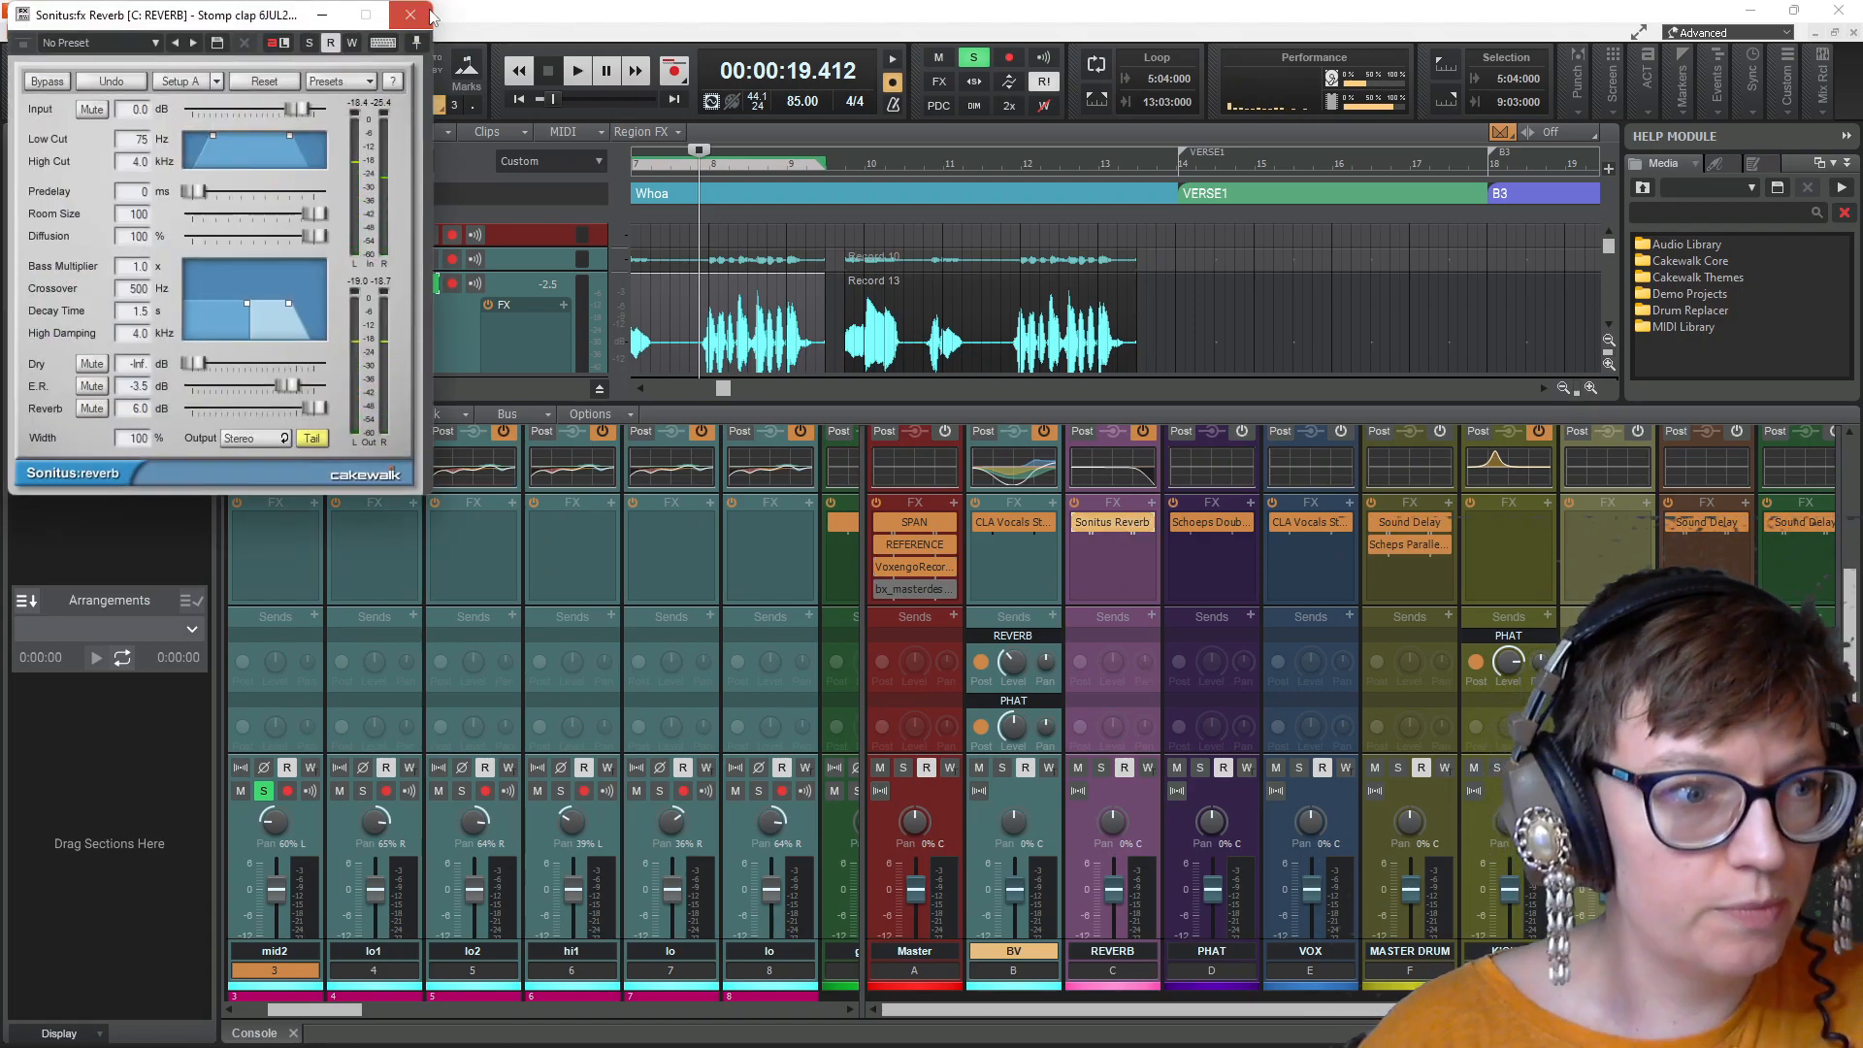
{"action": "left_click_drag", "start_coordinate": [134, 317], "coordinate": [134, 299]}
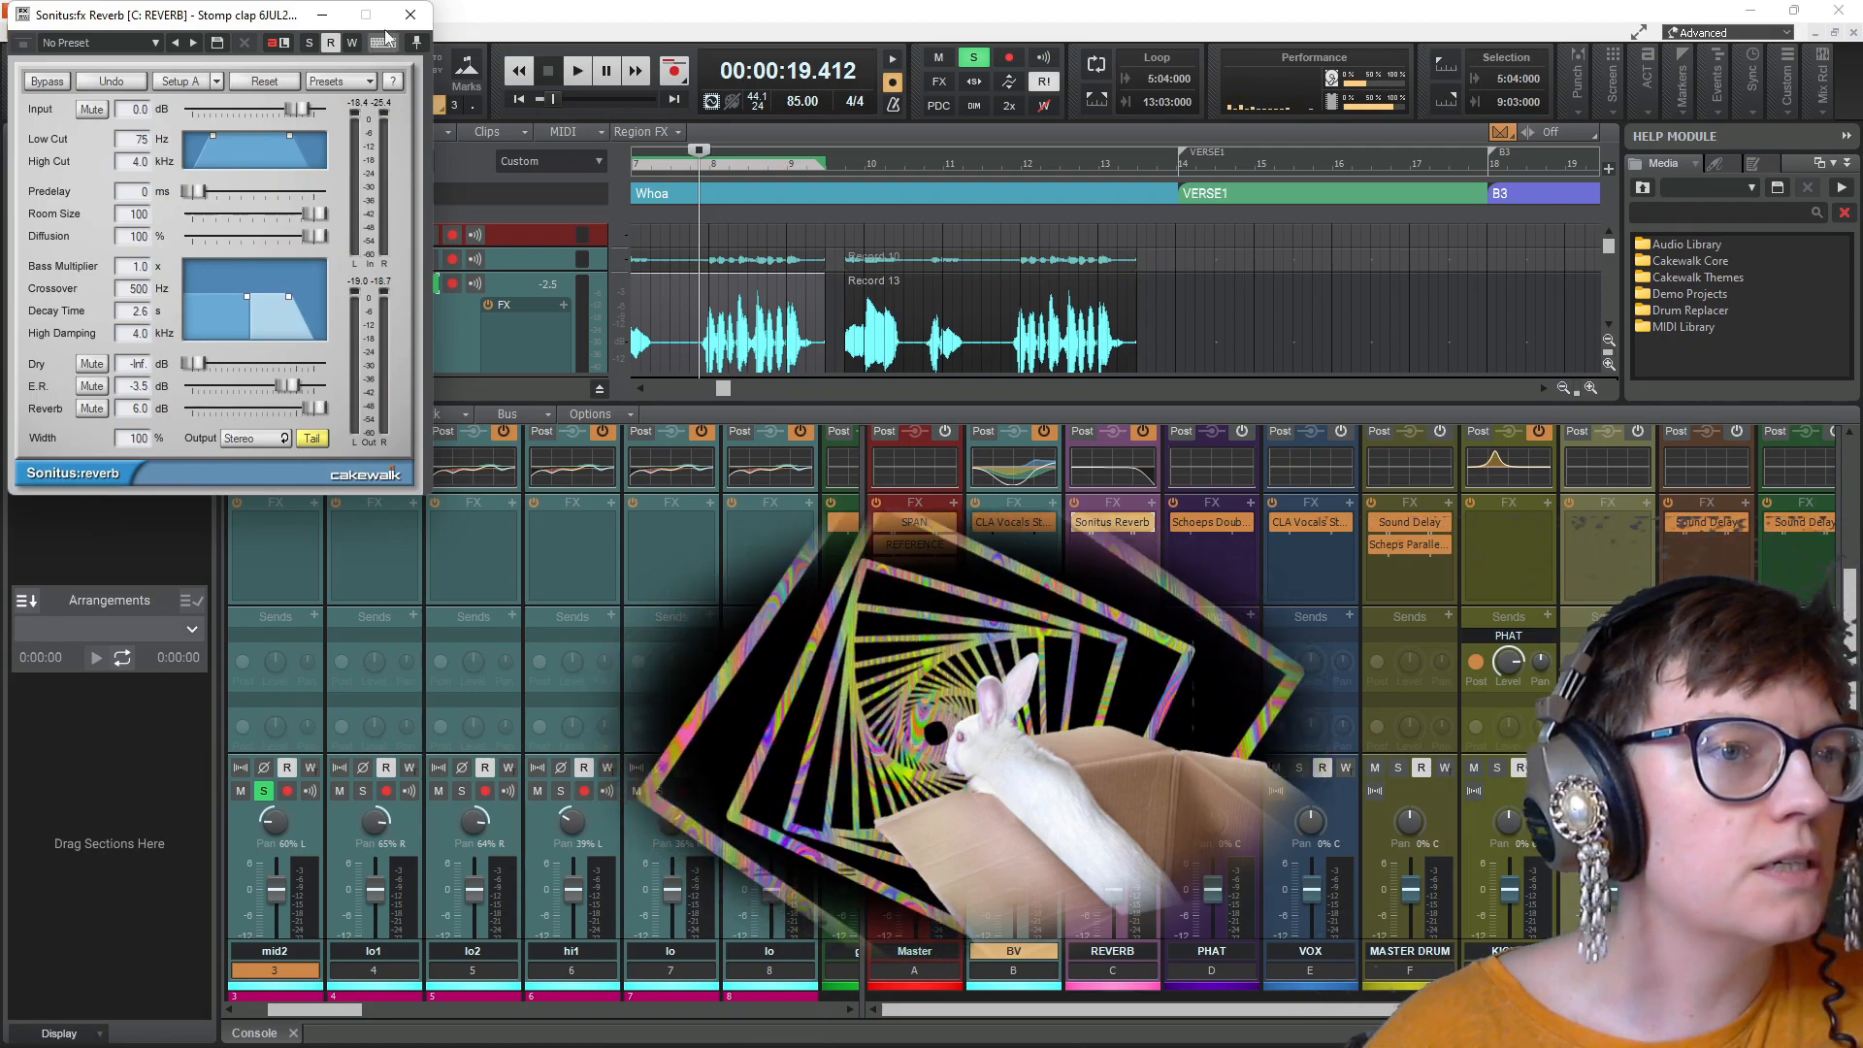
{"action": "left_click", "coordinate": [411, 14]}
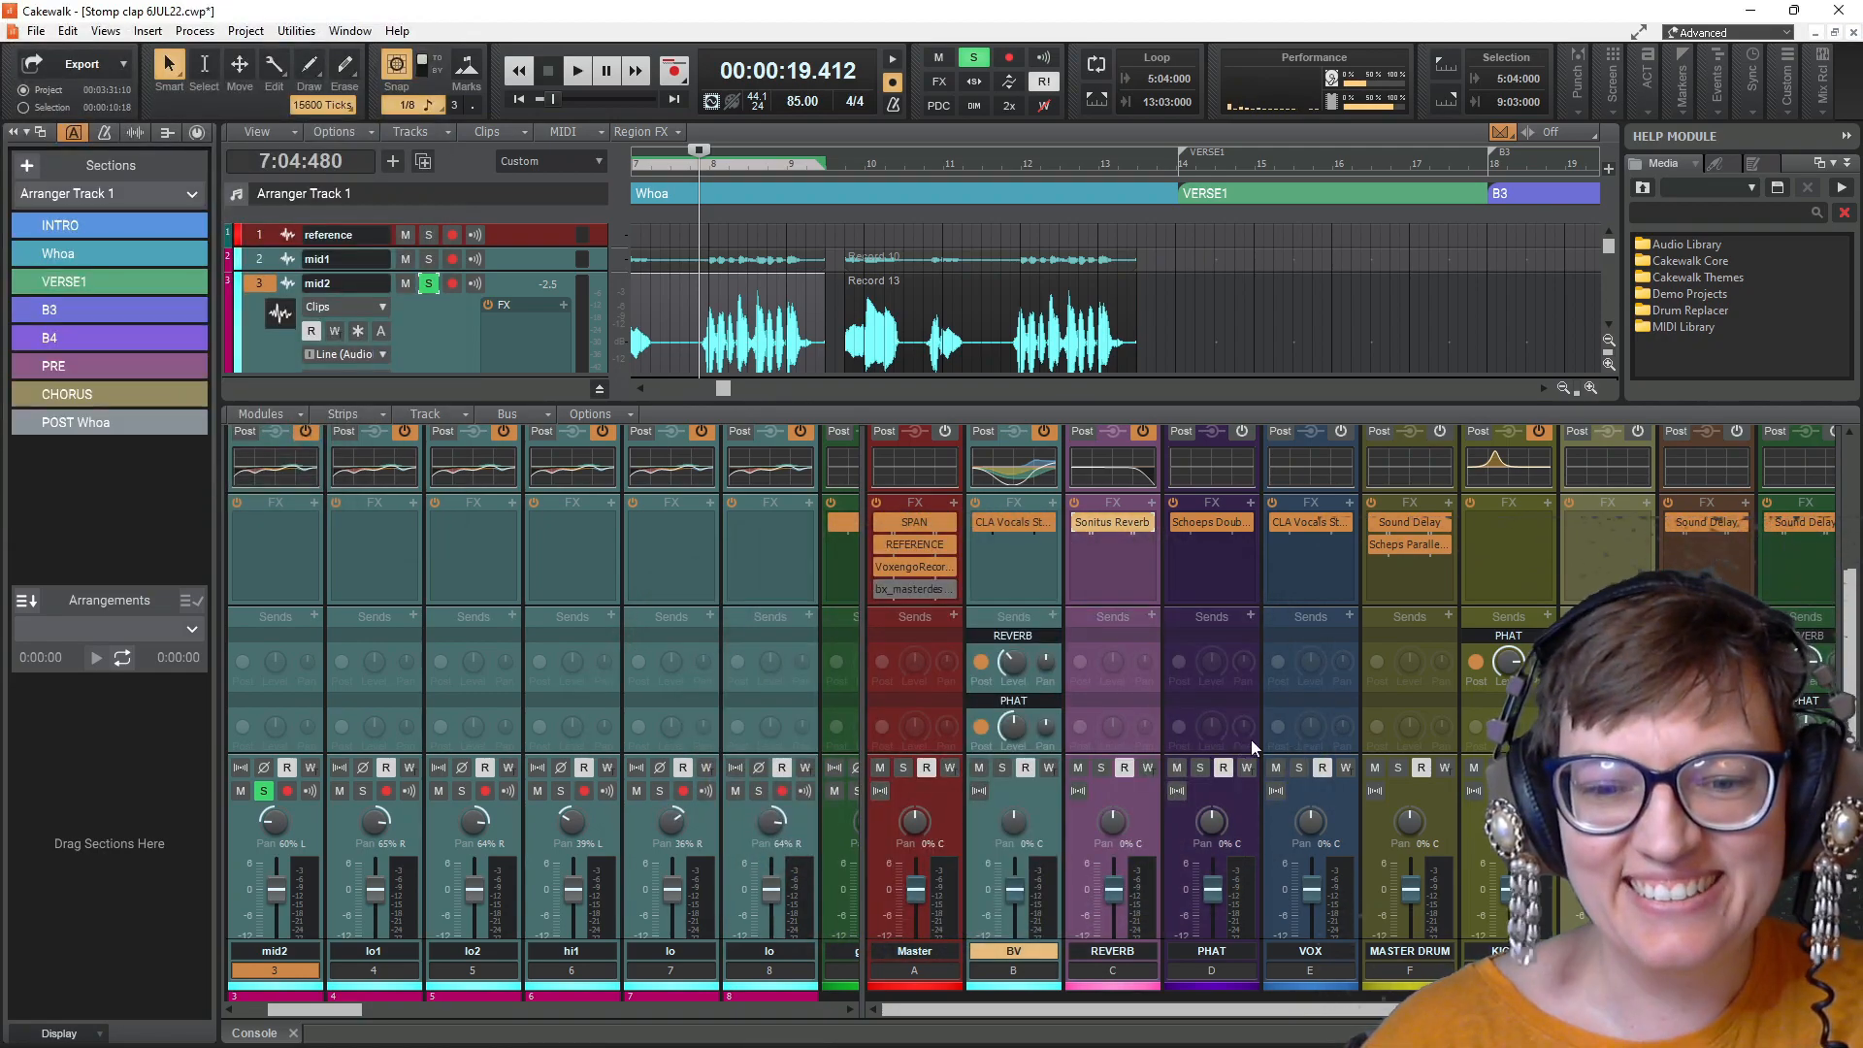
Step: Review the settings of the Schoeps Double MS effect on the PHAT bus
{"action": "double_click", "coordinate": [1213, 524]}
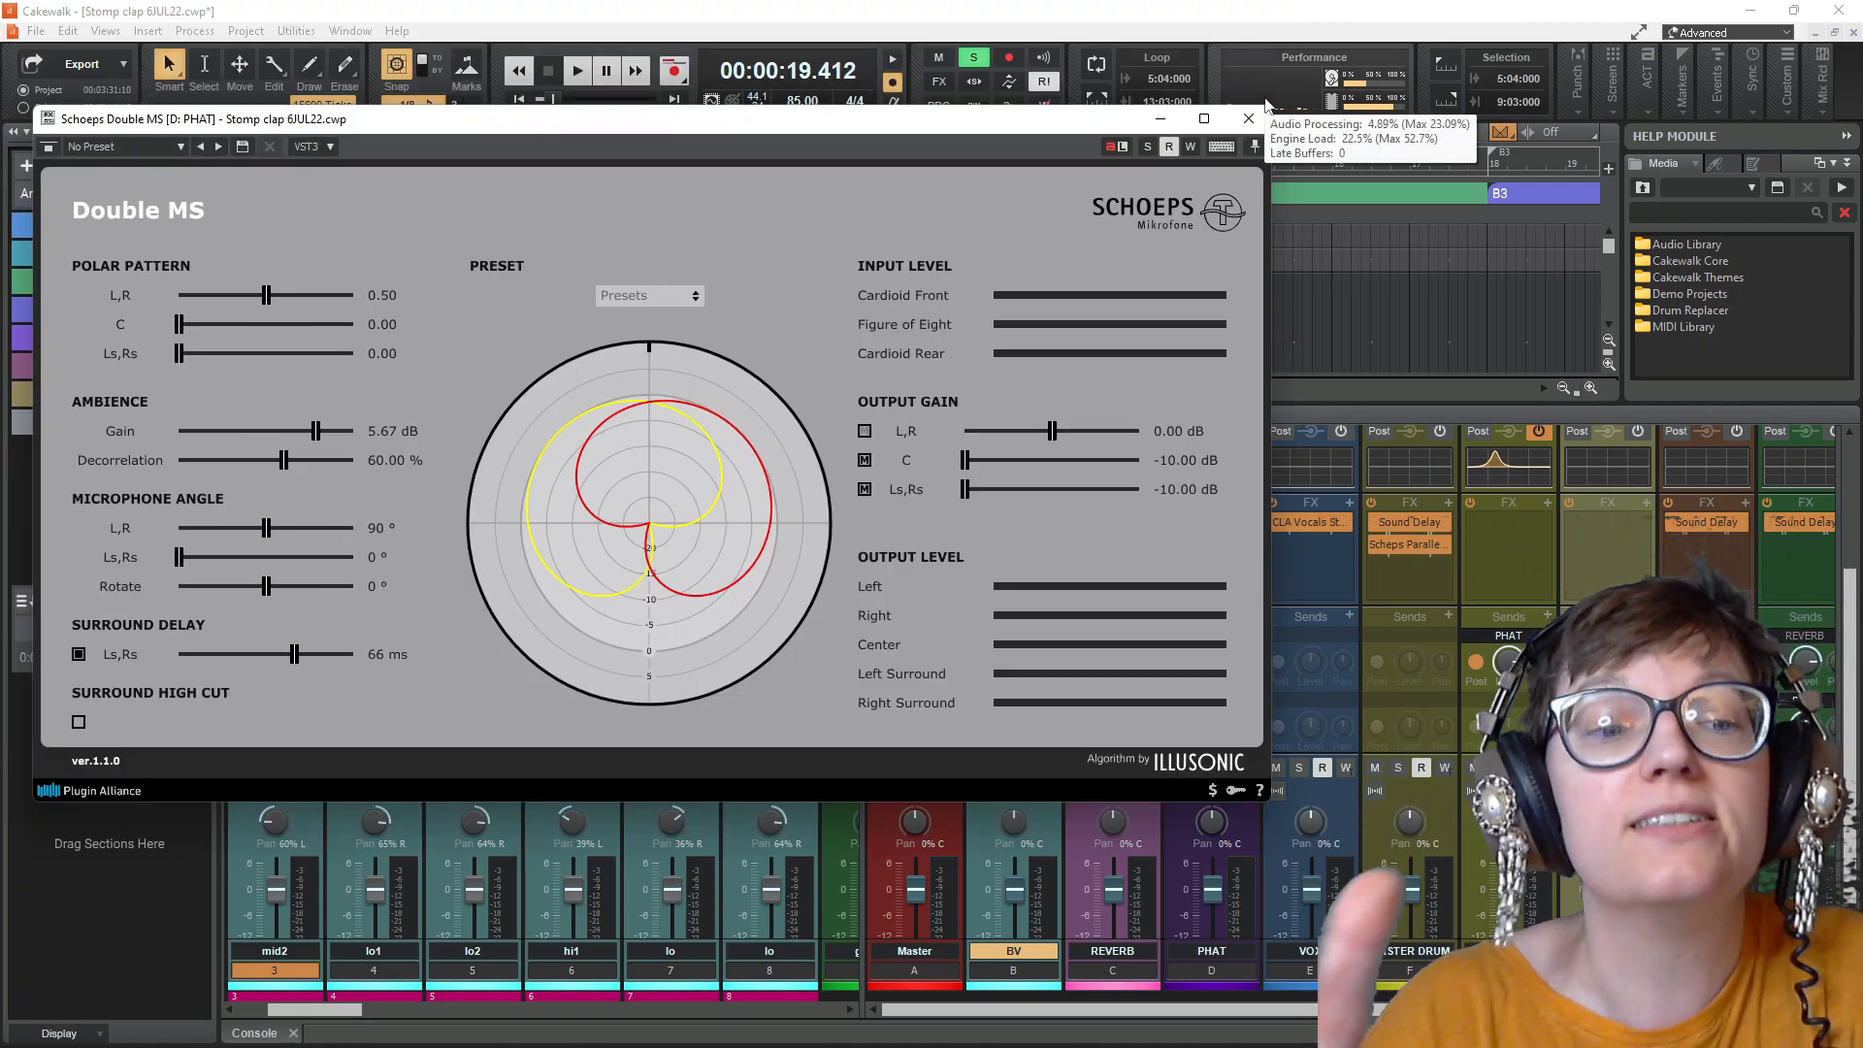
{"action": "left_click", "coordinate": [1249, 118]}
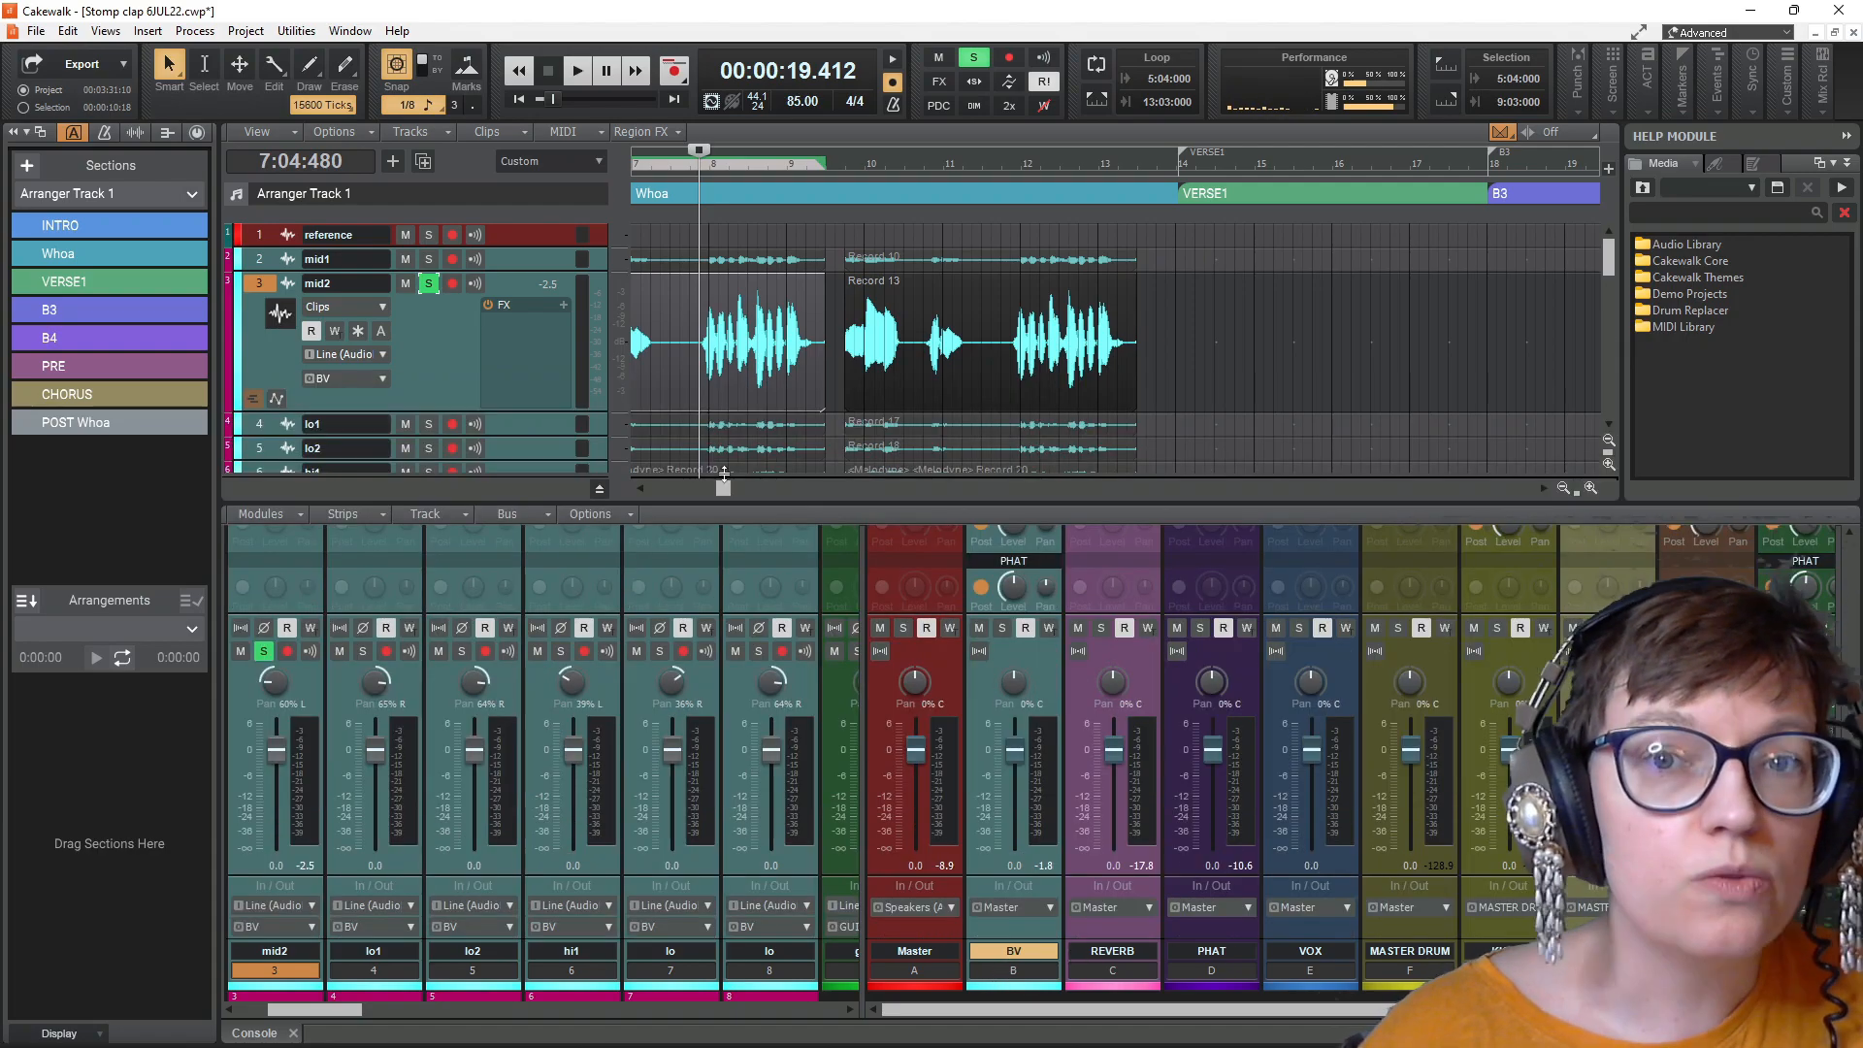
Step: Split the first mid2 clip at 7:04:480 and bounce the part after the split to its own clip
{"action": "left_click_drag", "start_coordinate": [1039, 402], "coordinate": [728, 501]}
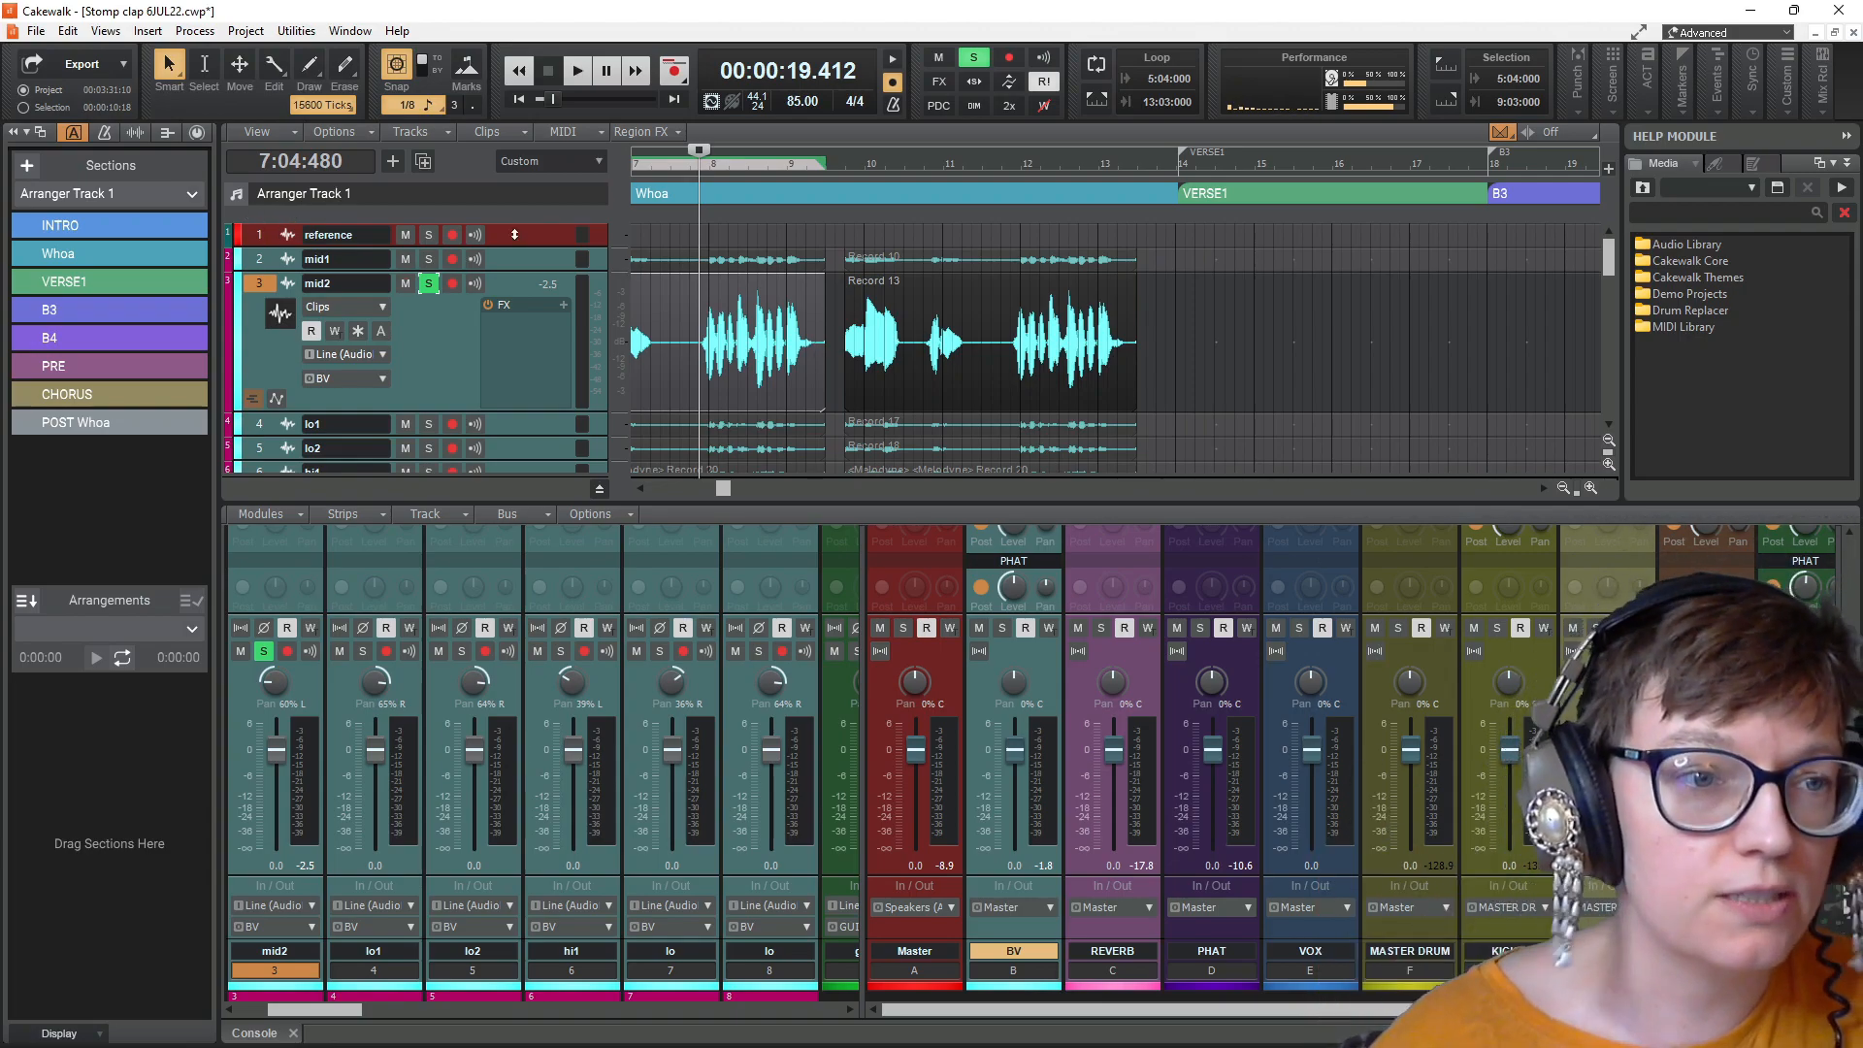
{"action": "left_click", "coordinate": [711, 318]}
{"action": "key", "text": "s"}
{"action": "right_click", "coordinate": [761, 322]}
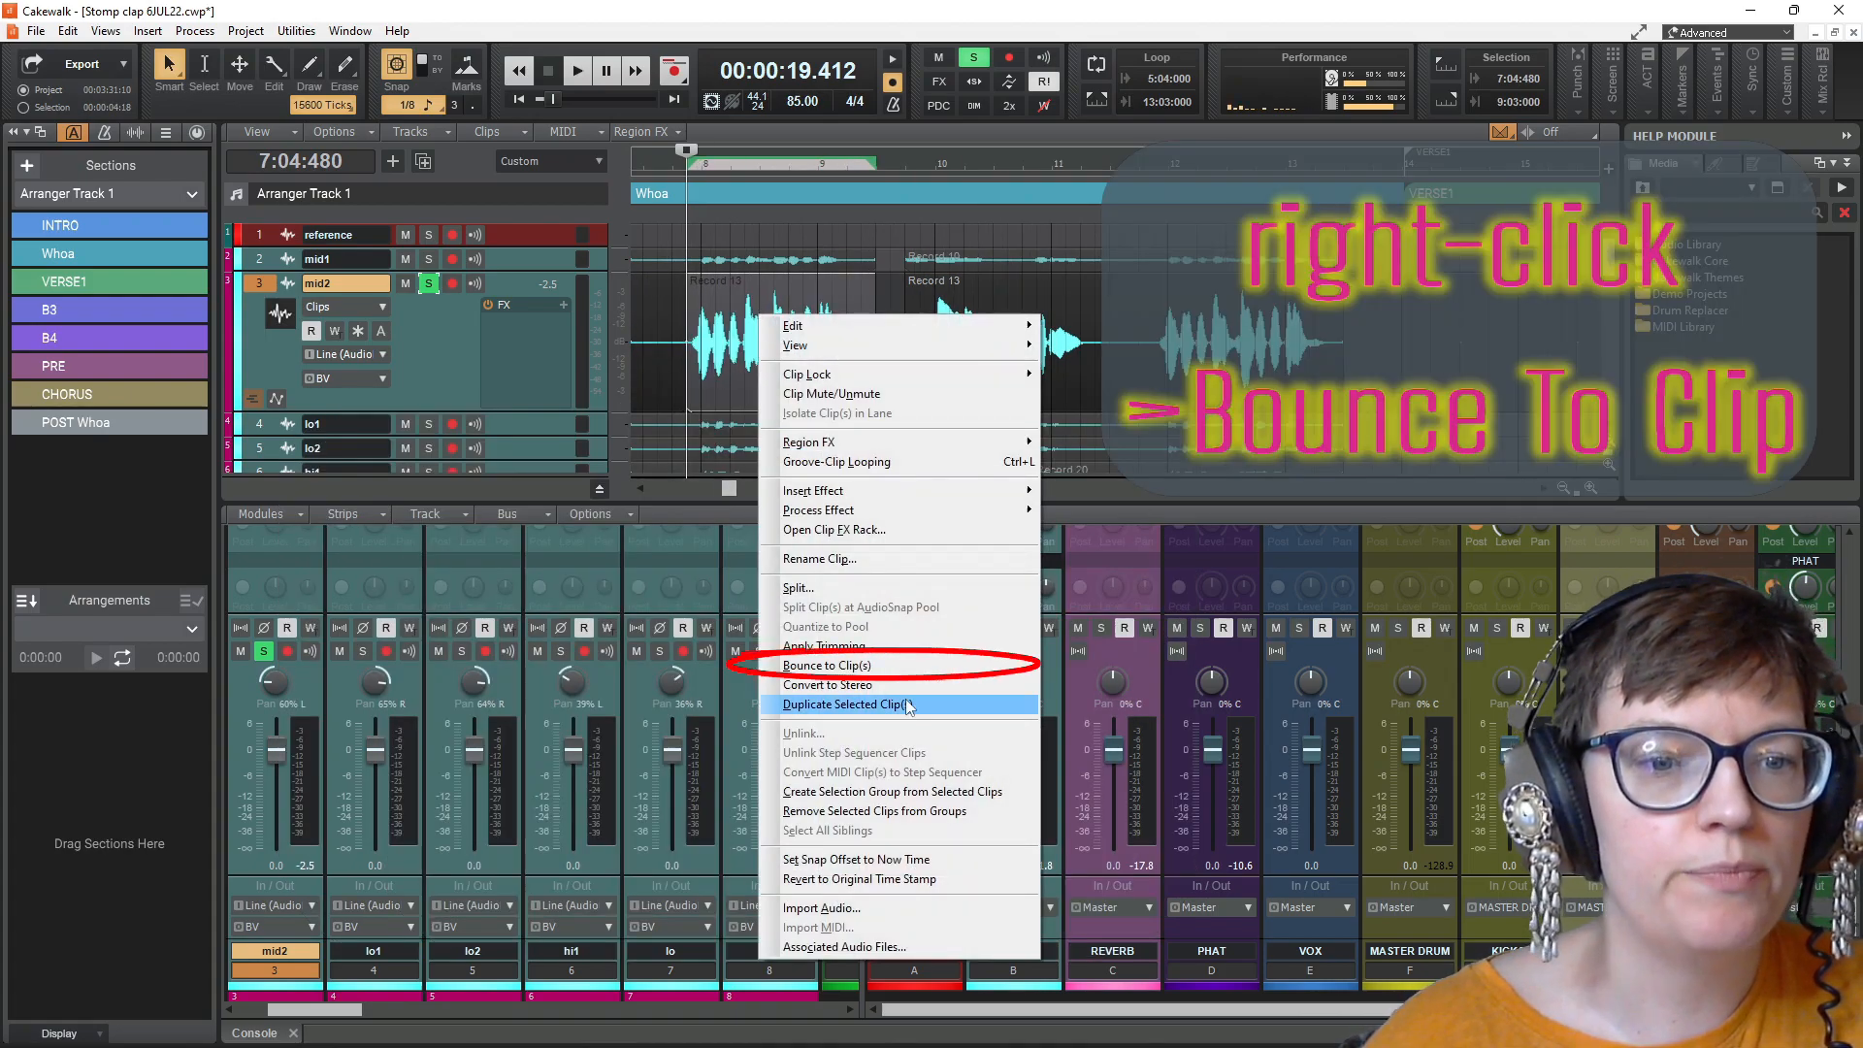
{"action": "left_click", "coordinate": [830, 666]}
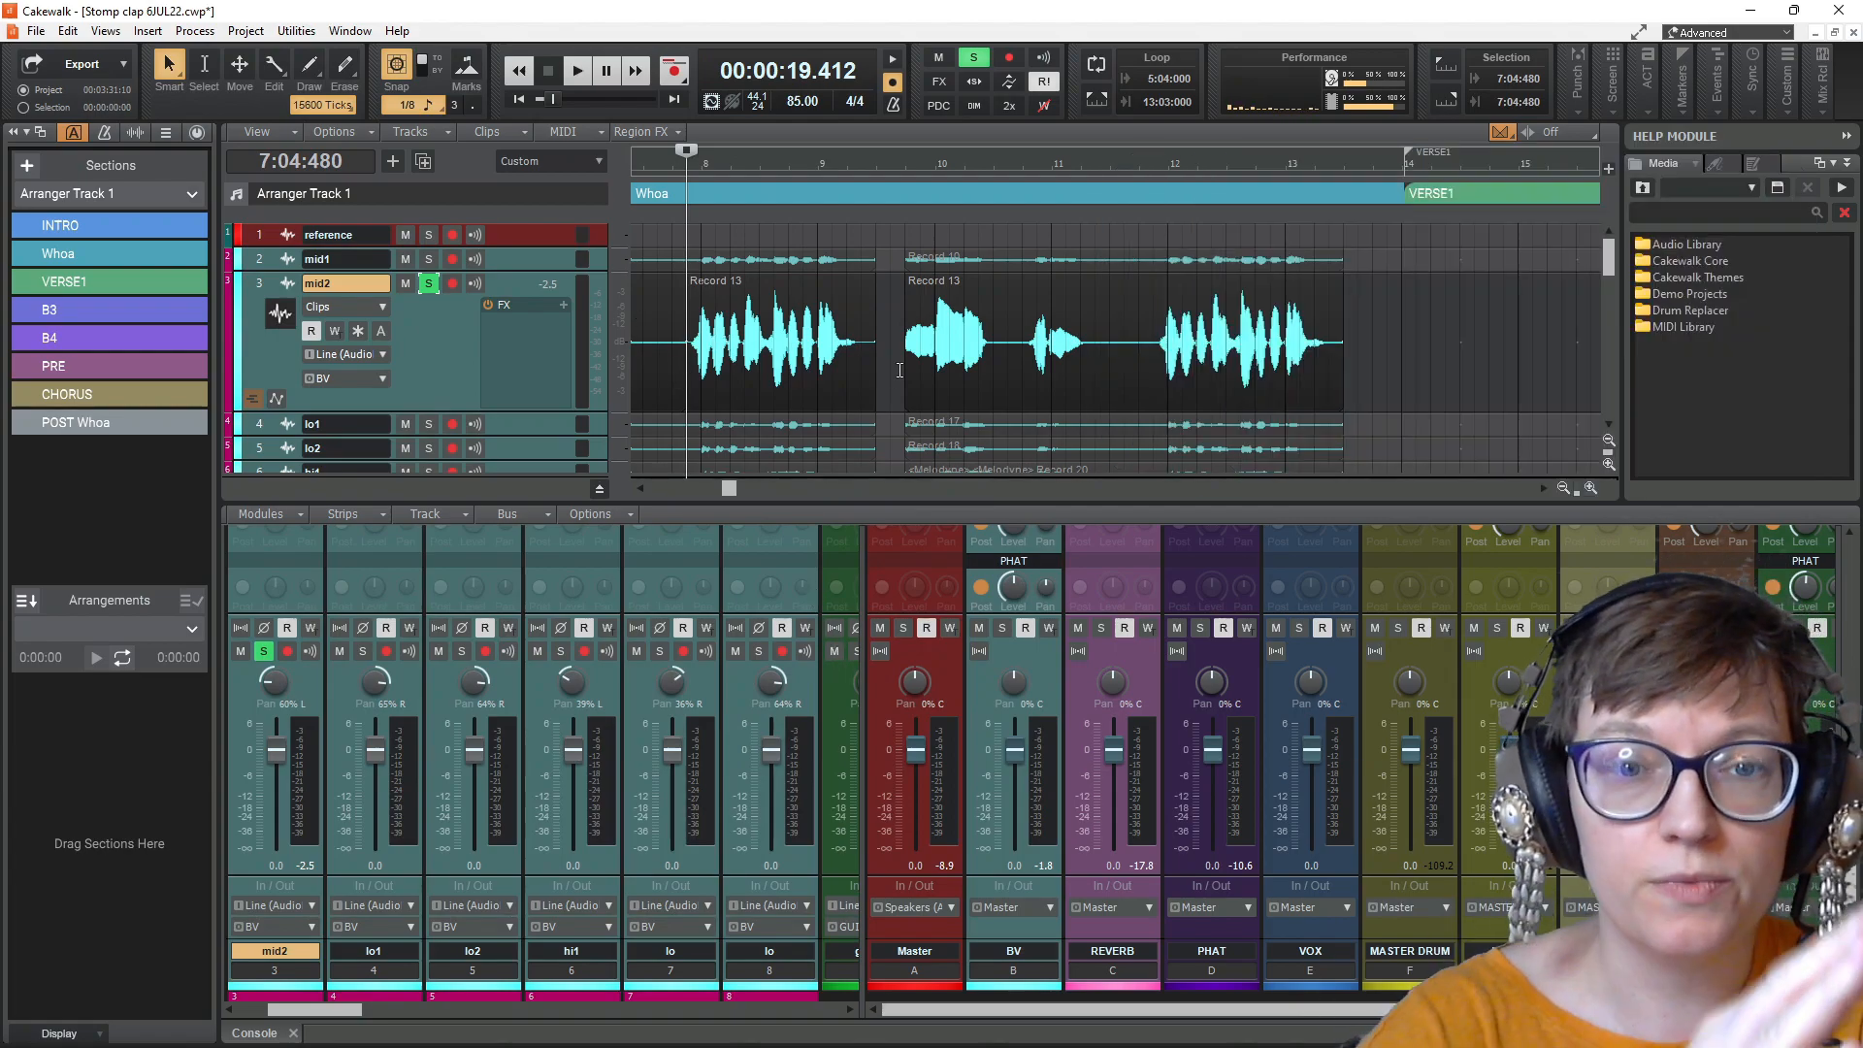
Step: Open the bounced mid2 clip in Loop Construction and save the loop as "Whoa dry" in the DIY Samples folder
{"action": "left_click", "coordinate": [769, 315]}
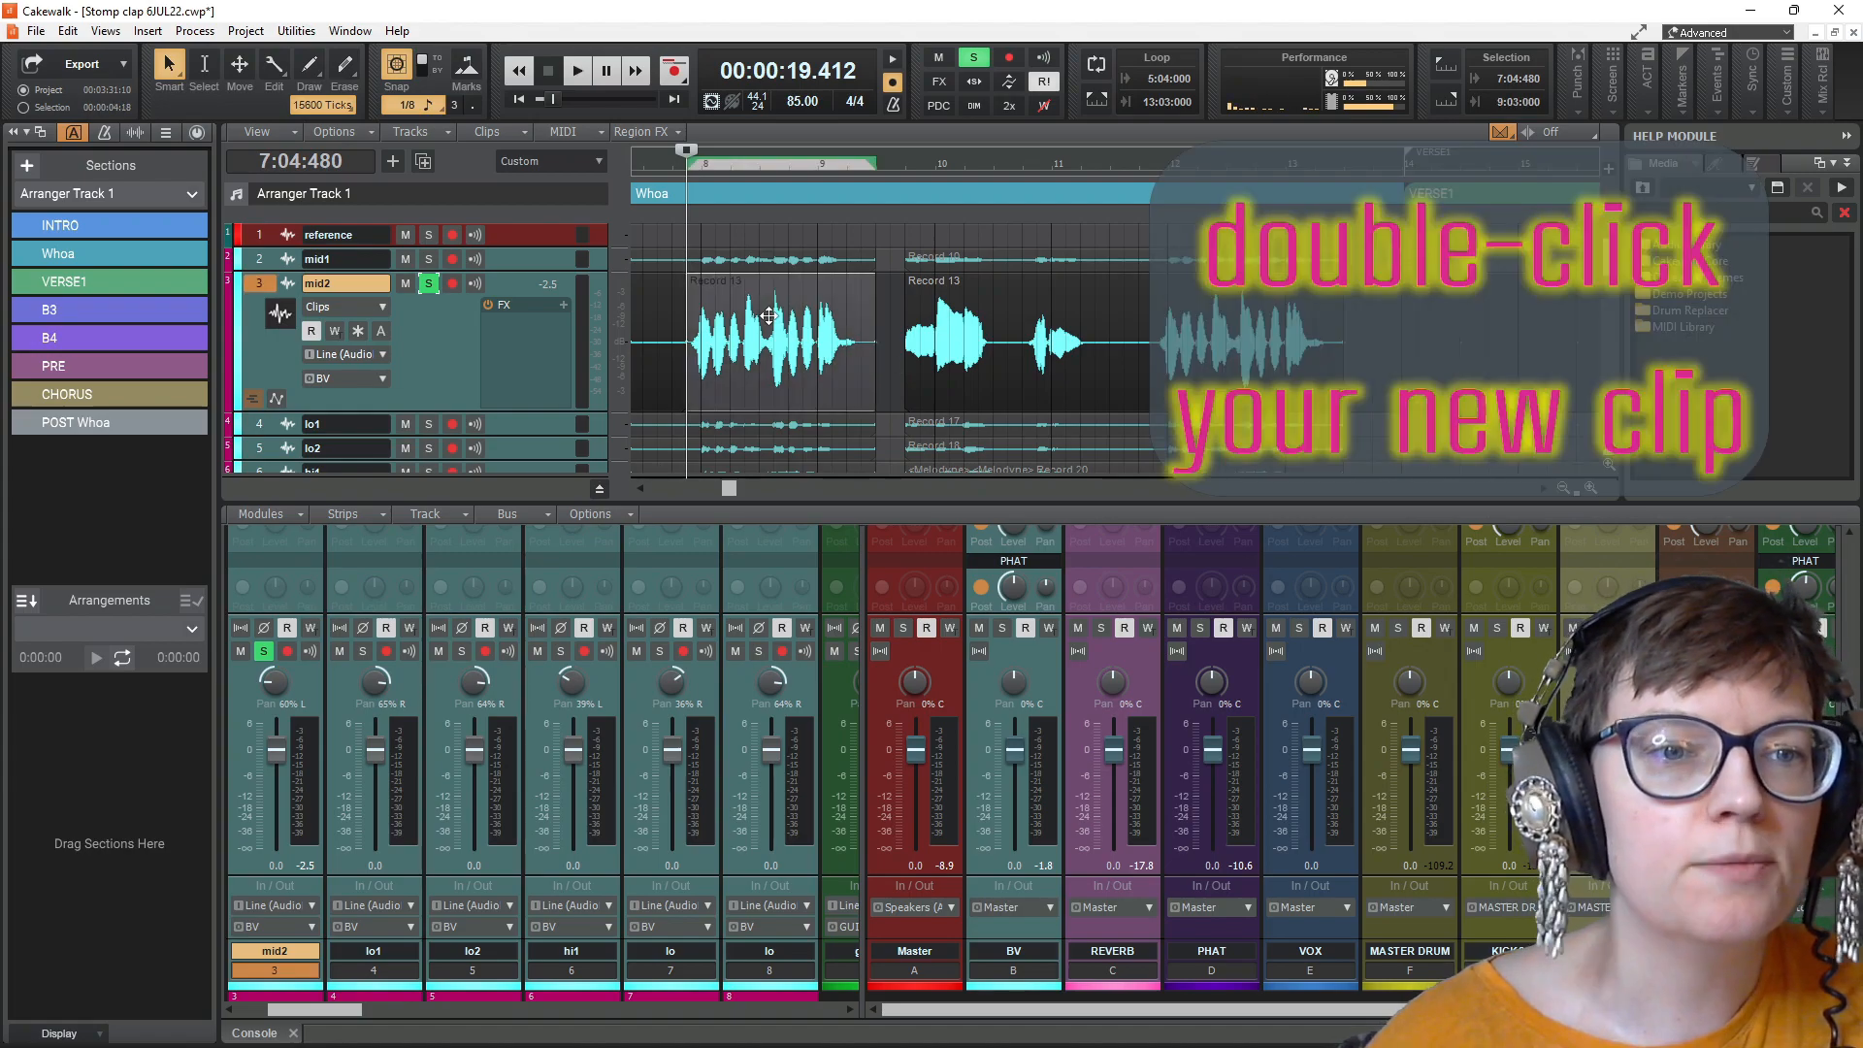
{"action": "double_click", "coordinate": [768, 316]}
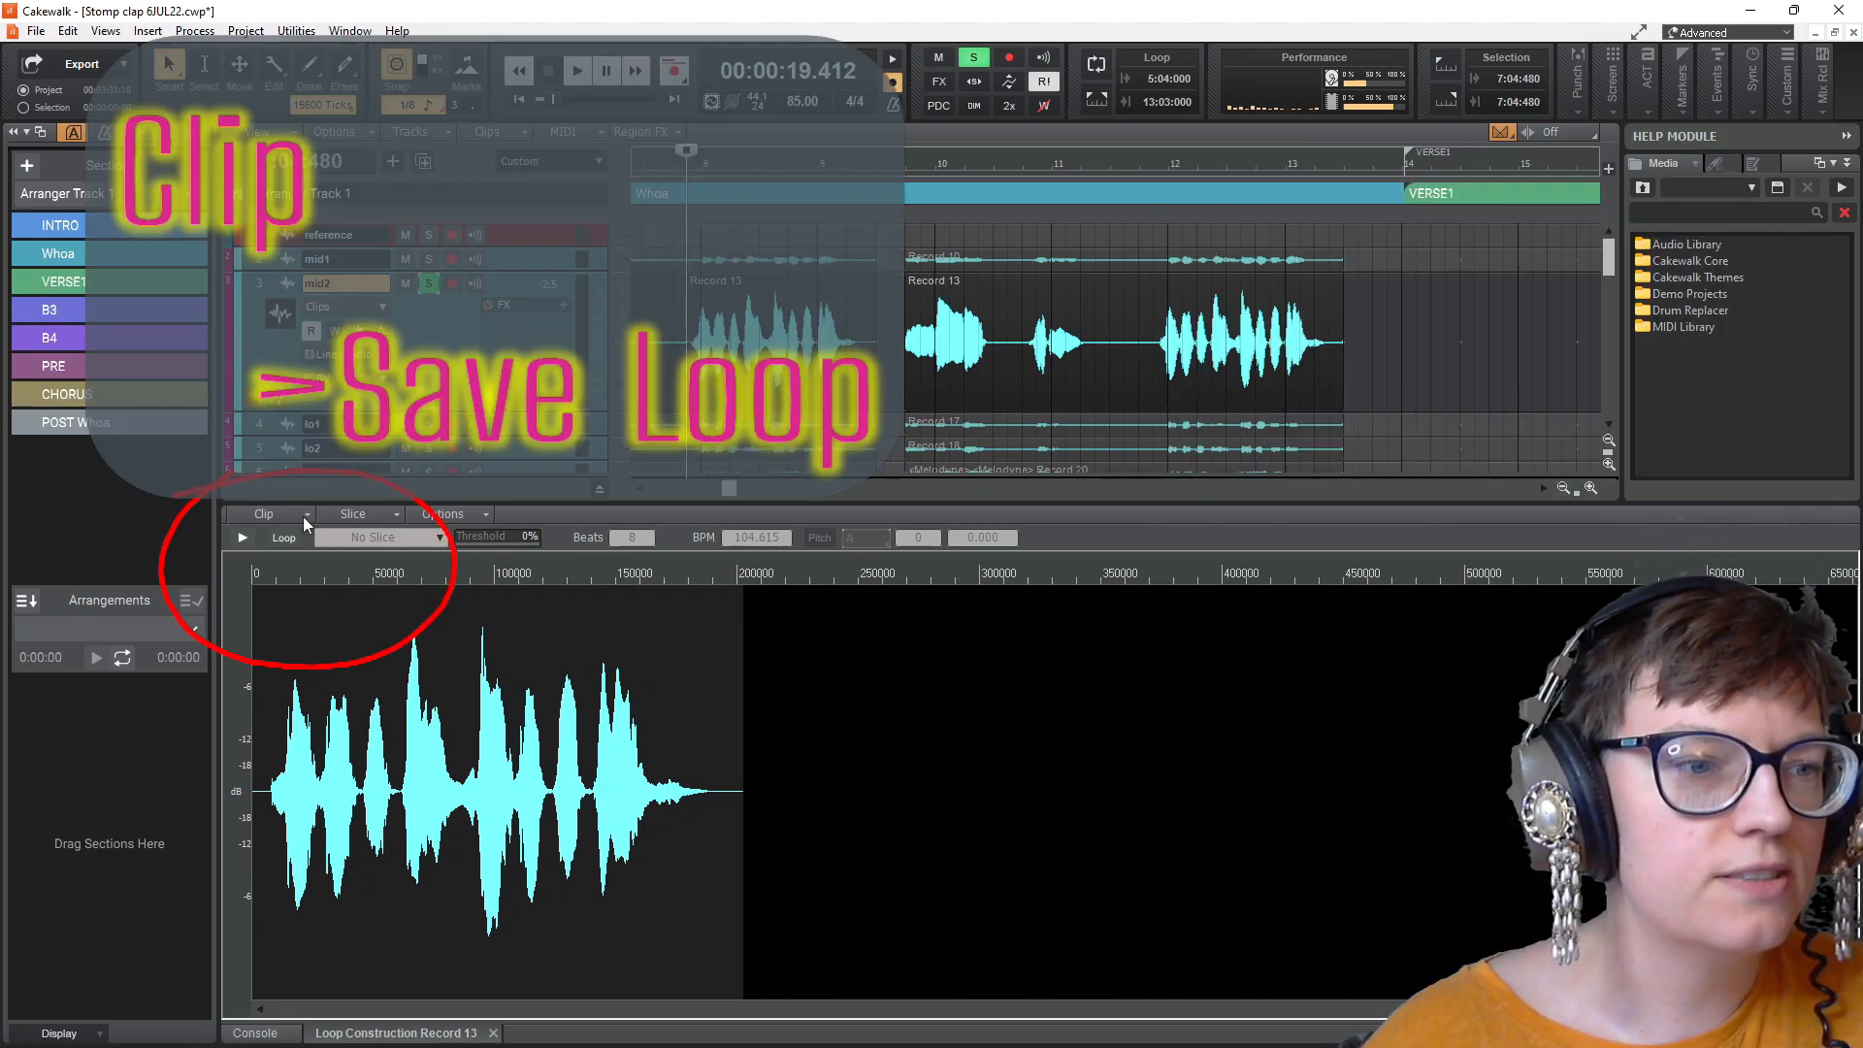
{"action": "left_click", "coordinate": [302, 516]}
{"action": "left_click", "coordinate": [301, 536]}
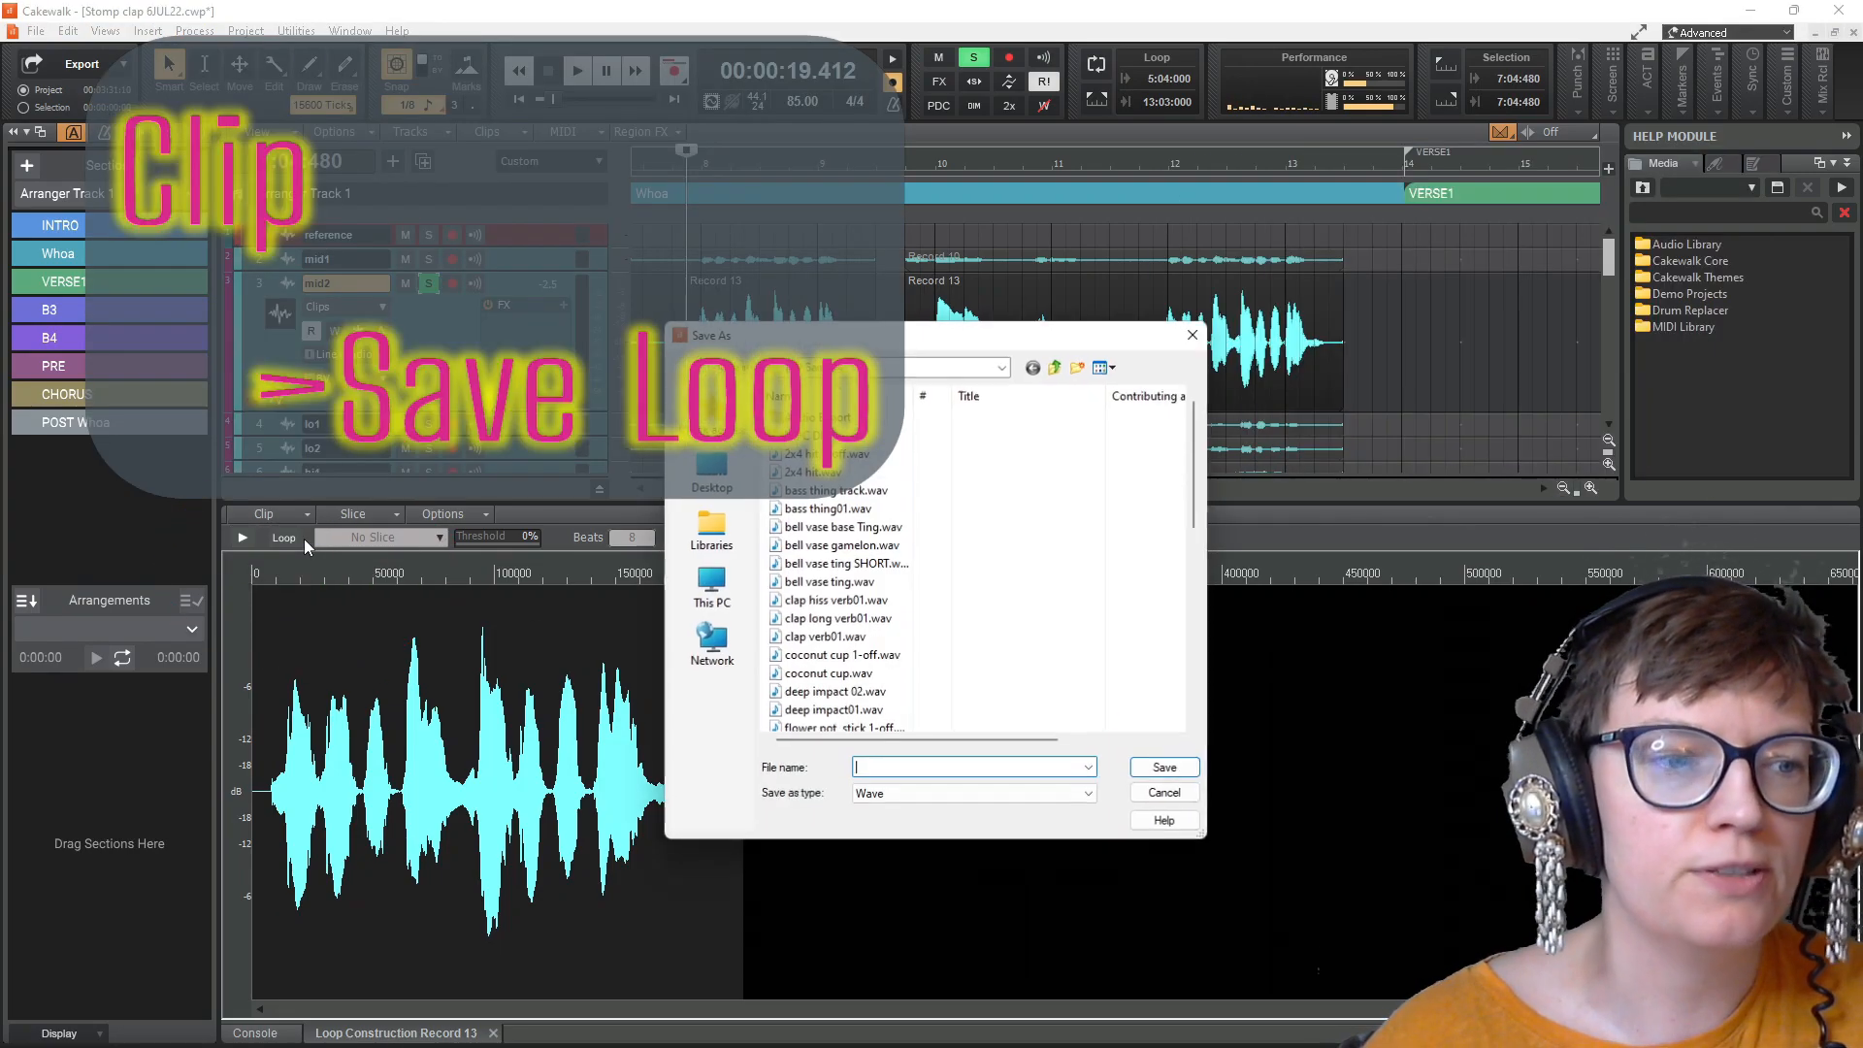
{"action": "type", "text": "Whoa"}
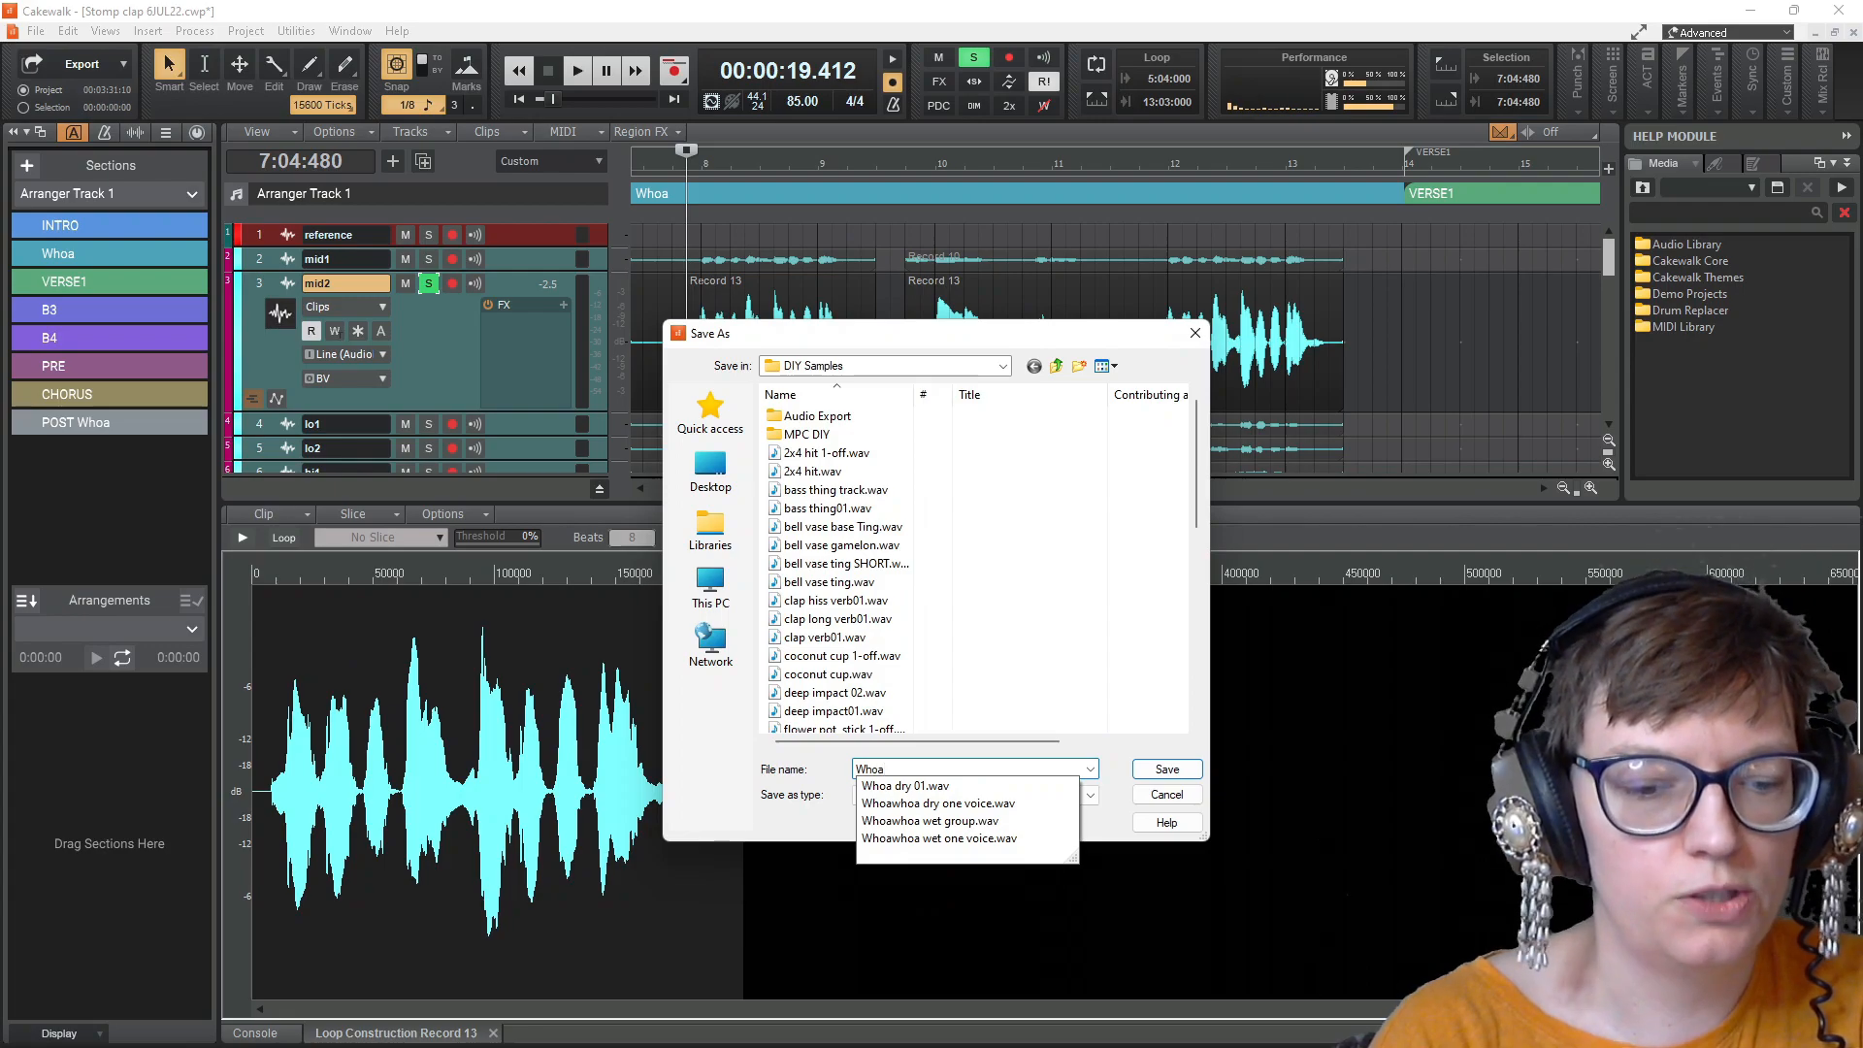
{"action": "type", "text": " dry"}
{"action": "left_click", "coordinate": [1169, 776]}
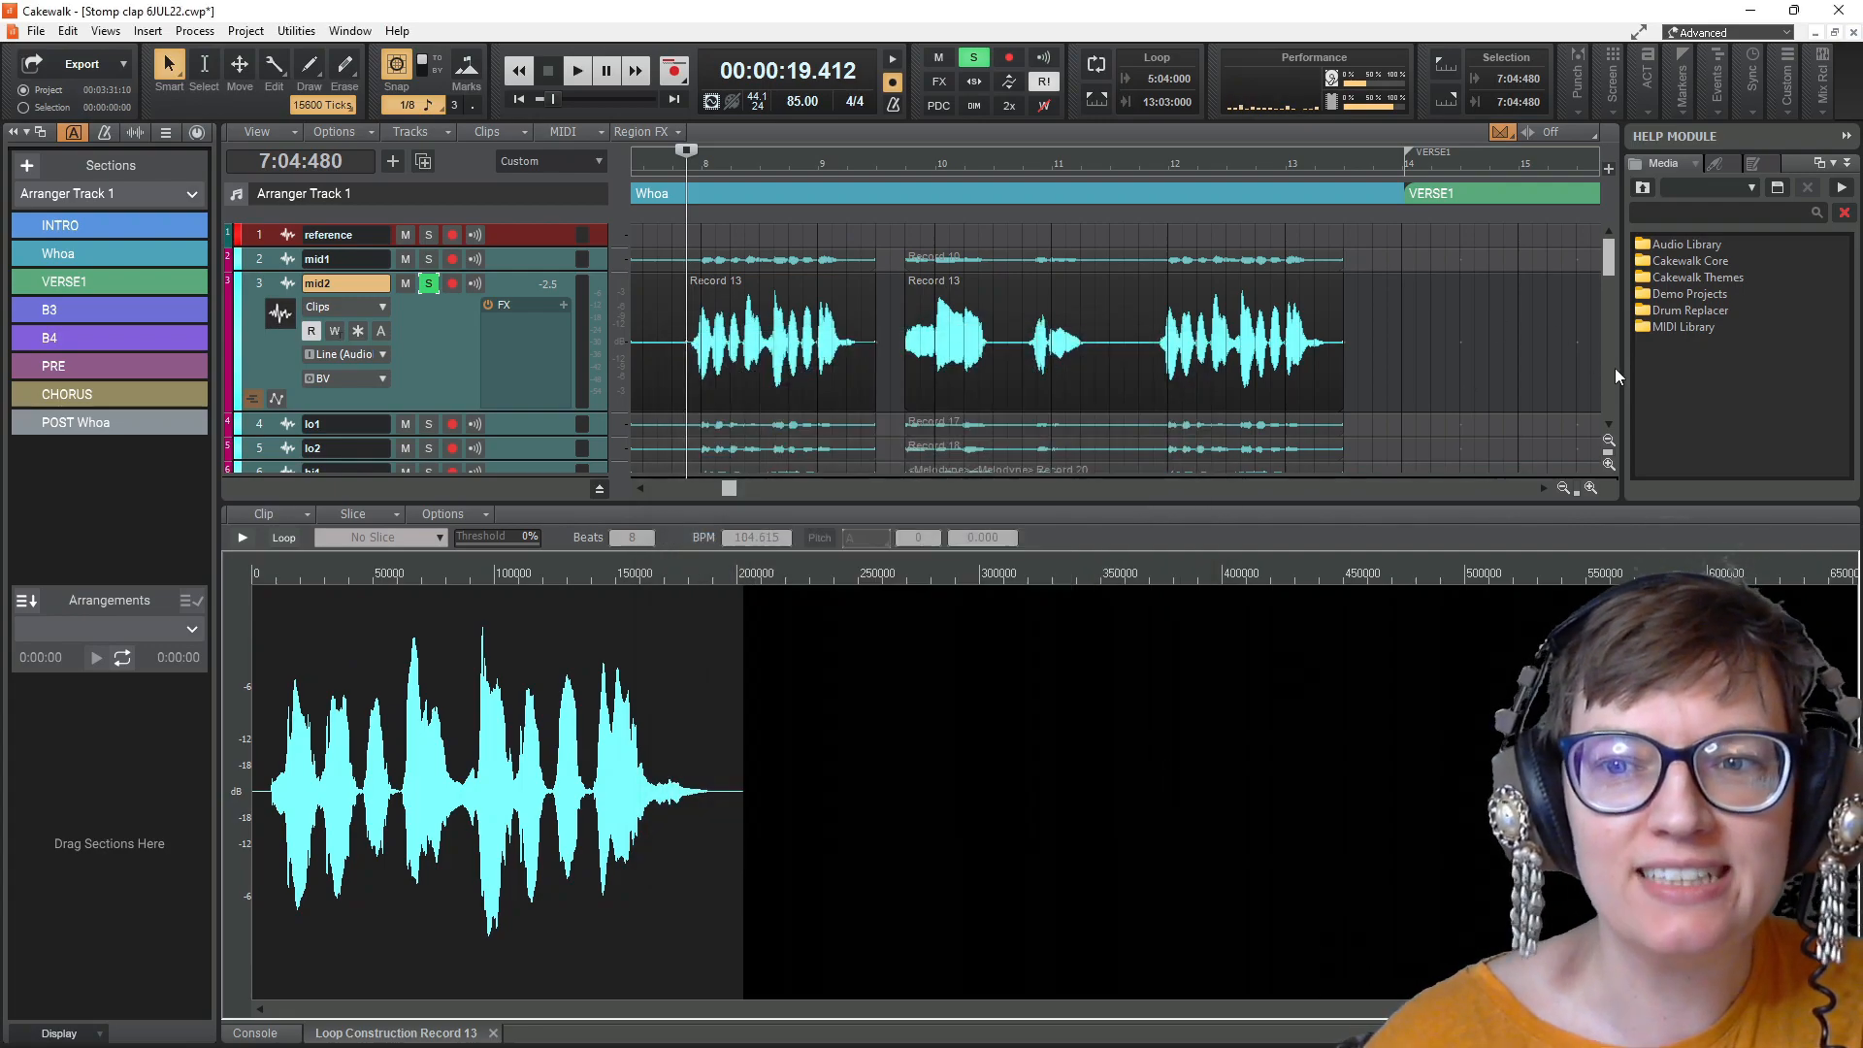
Step: Browse to the DIY Samples folder in the media browser and check the saved Whoa dry.wav sample
{"action": "left_click_drag", "start_coordinate": [1623, 367], "coordinate": [1358, 365]}
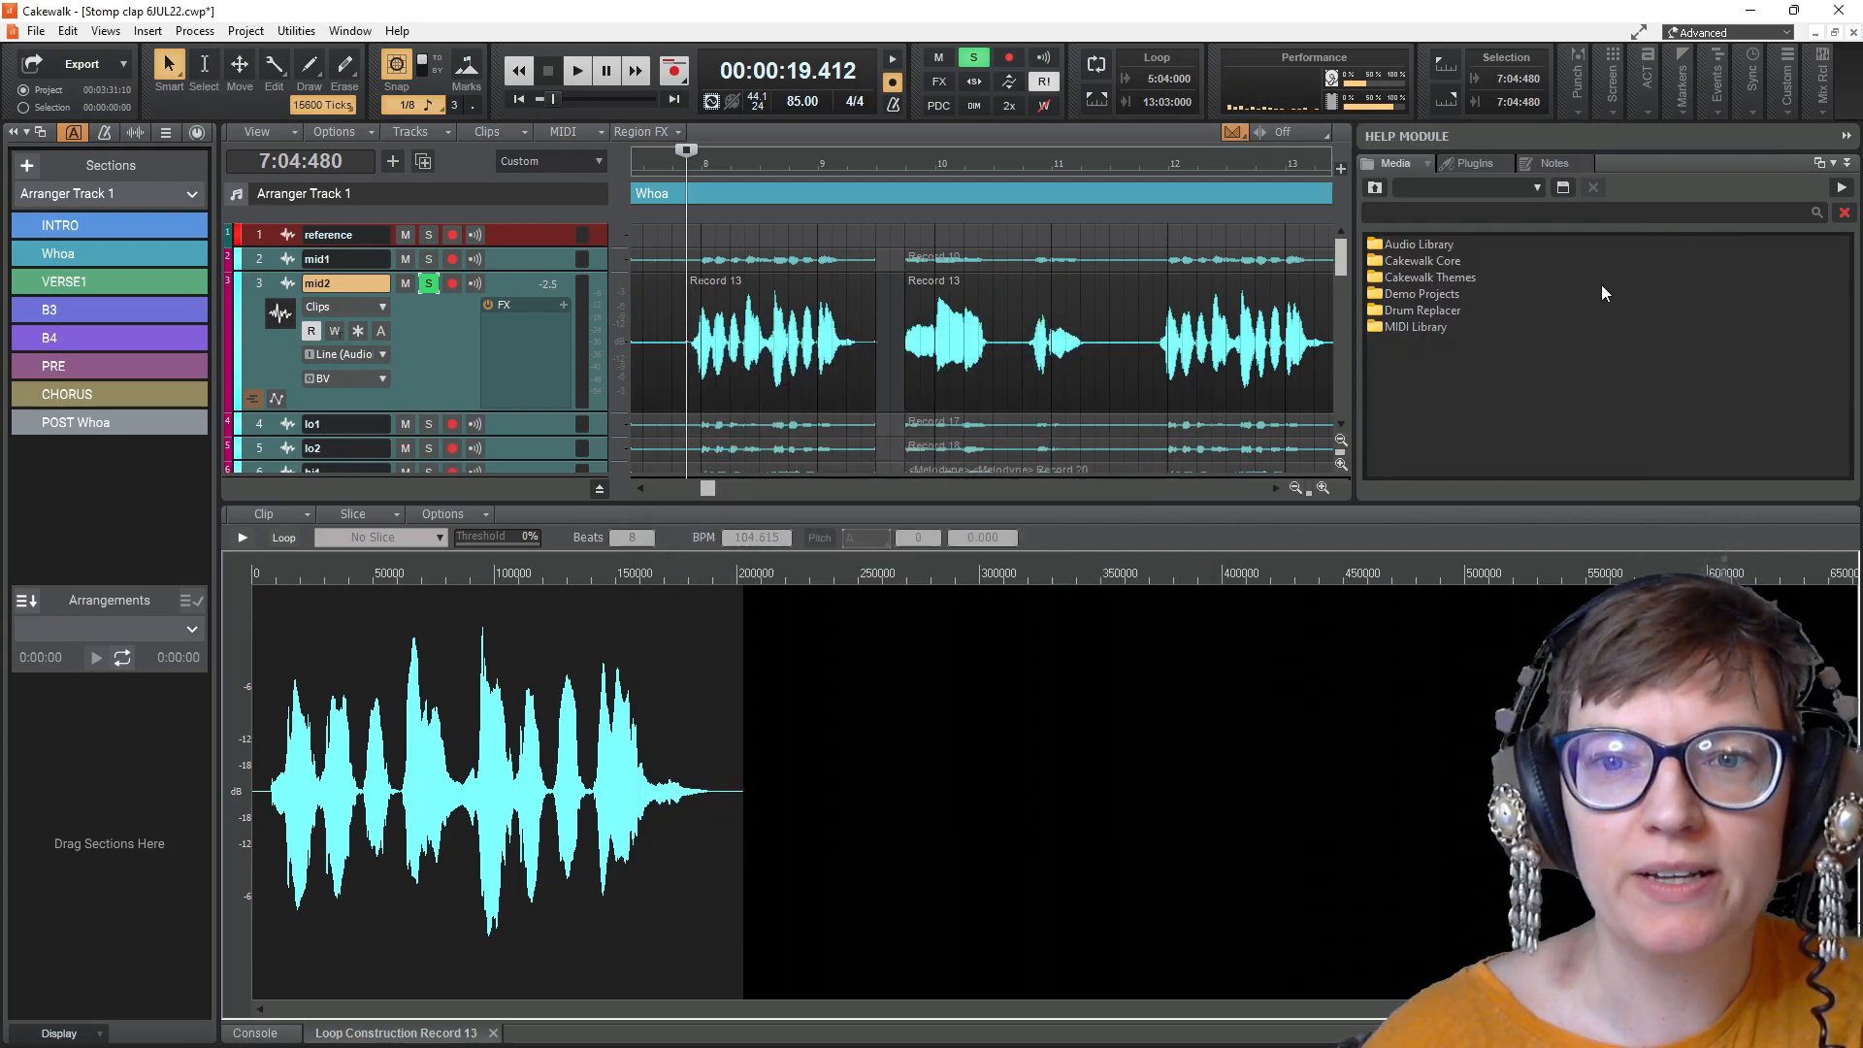
{"action": "double_click", "coordinate": [1417, 245]}
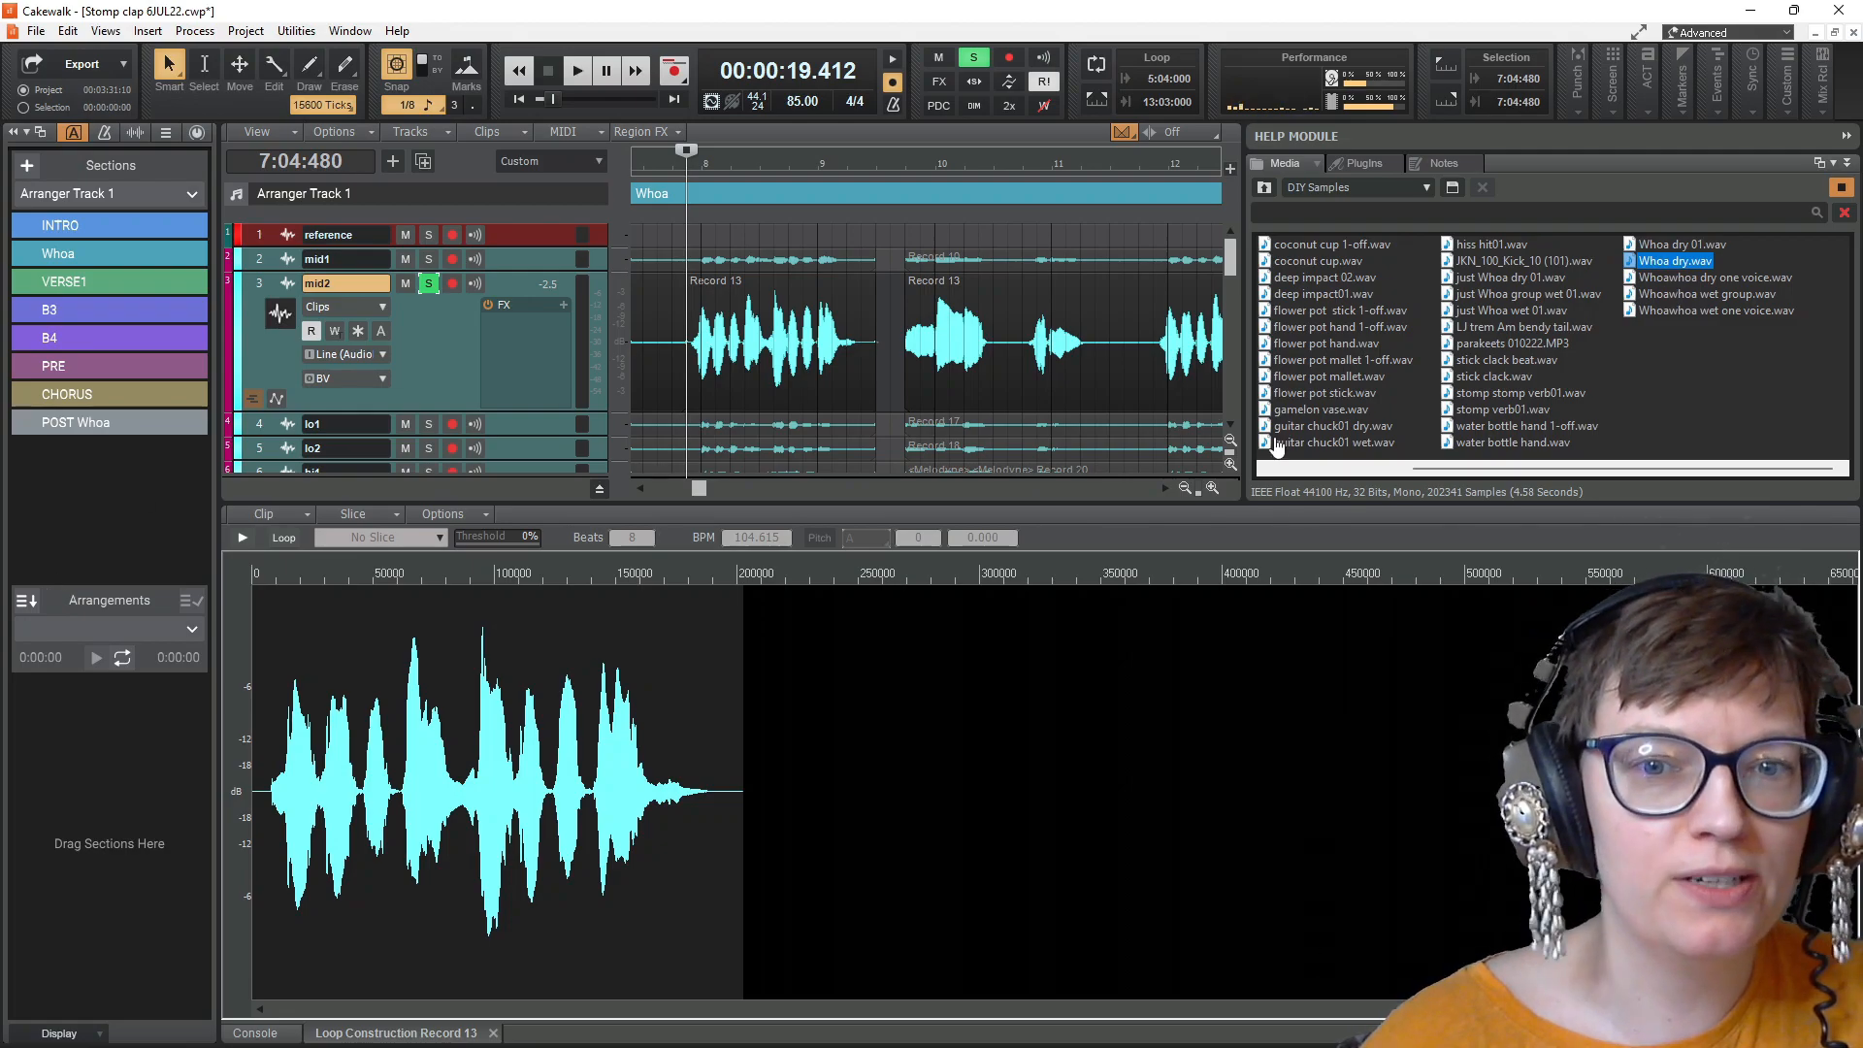
{"action": "left_click_drag", "start_coordinate": [1245, 401], "coordinate": [1720, 424]}
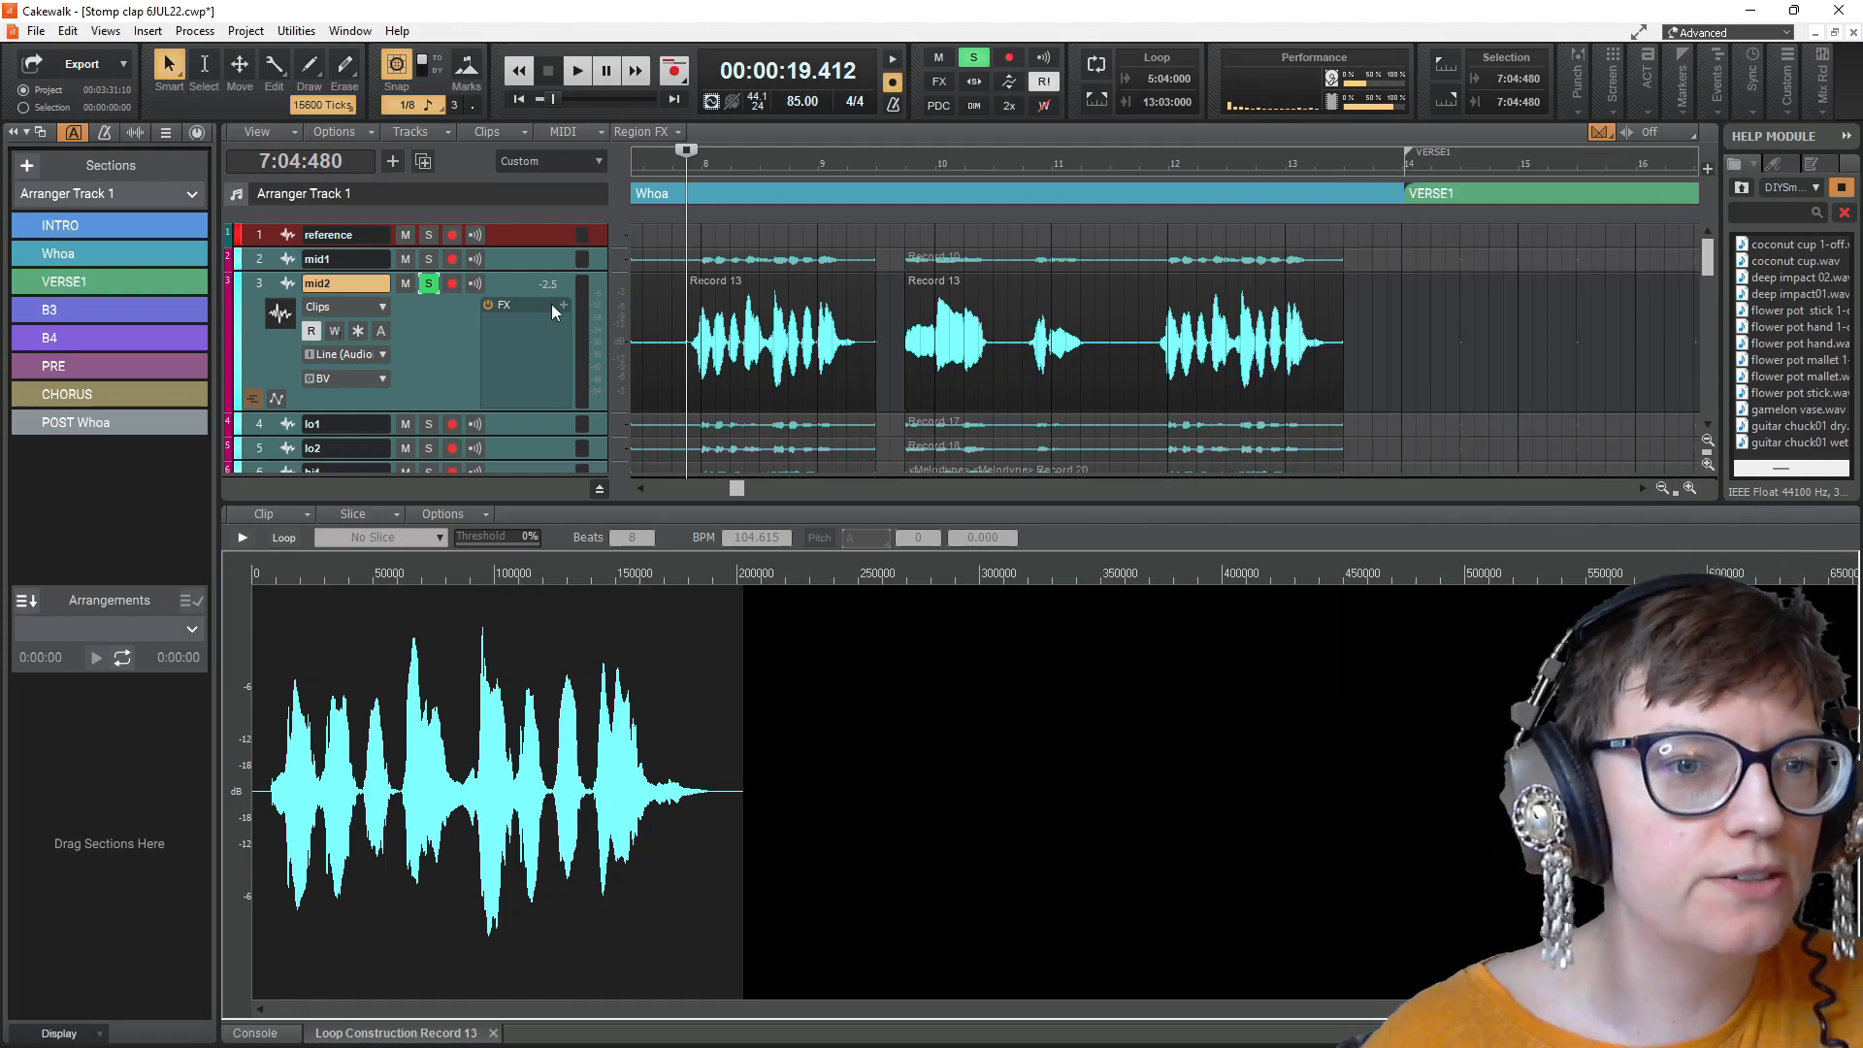
Step: Return to the console and insert a send from the Master bus to a new aux track
{"action": "key", "text": "alt+3"}
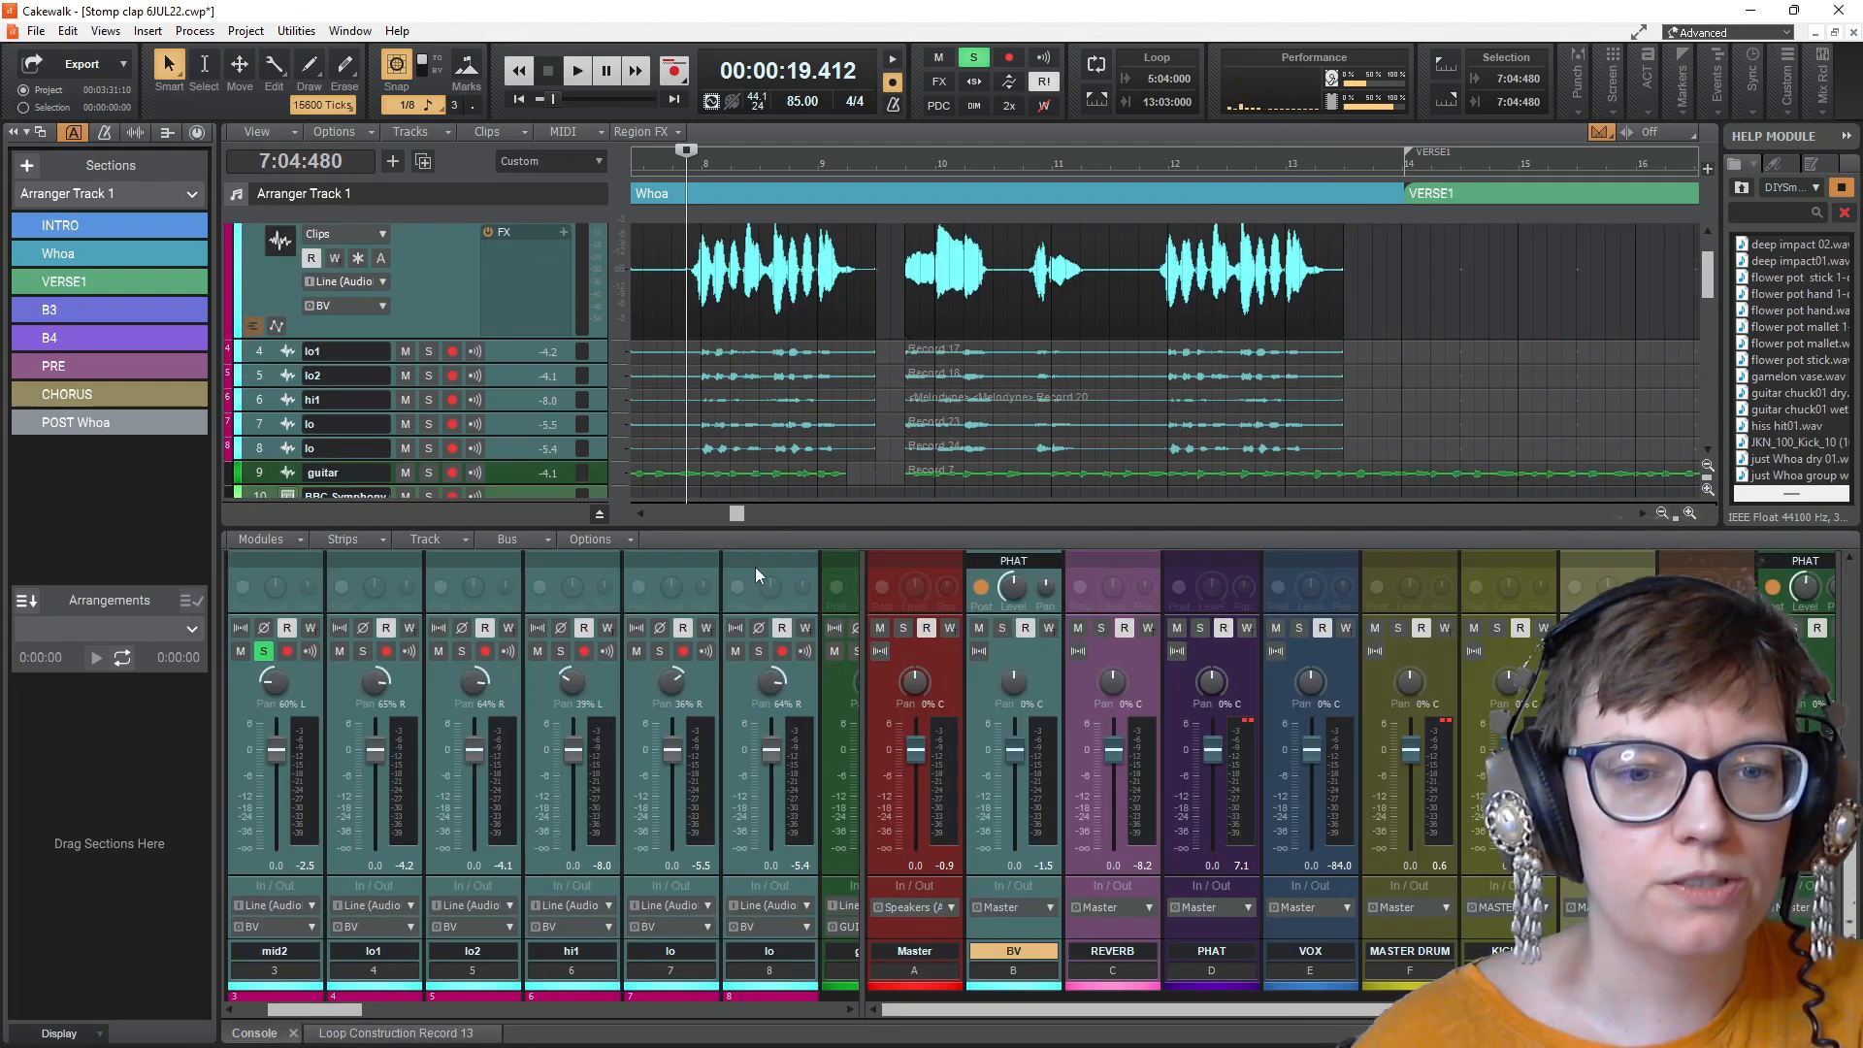
{"action": "left_click_drag", "start_coordinate": [849, 527], "coordinate": [831, 396]}
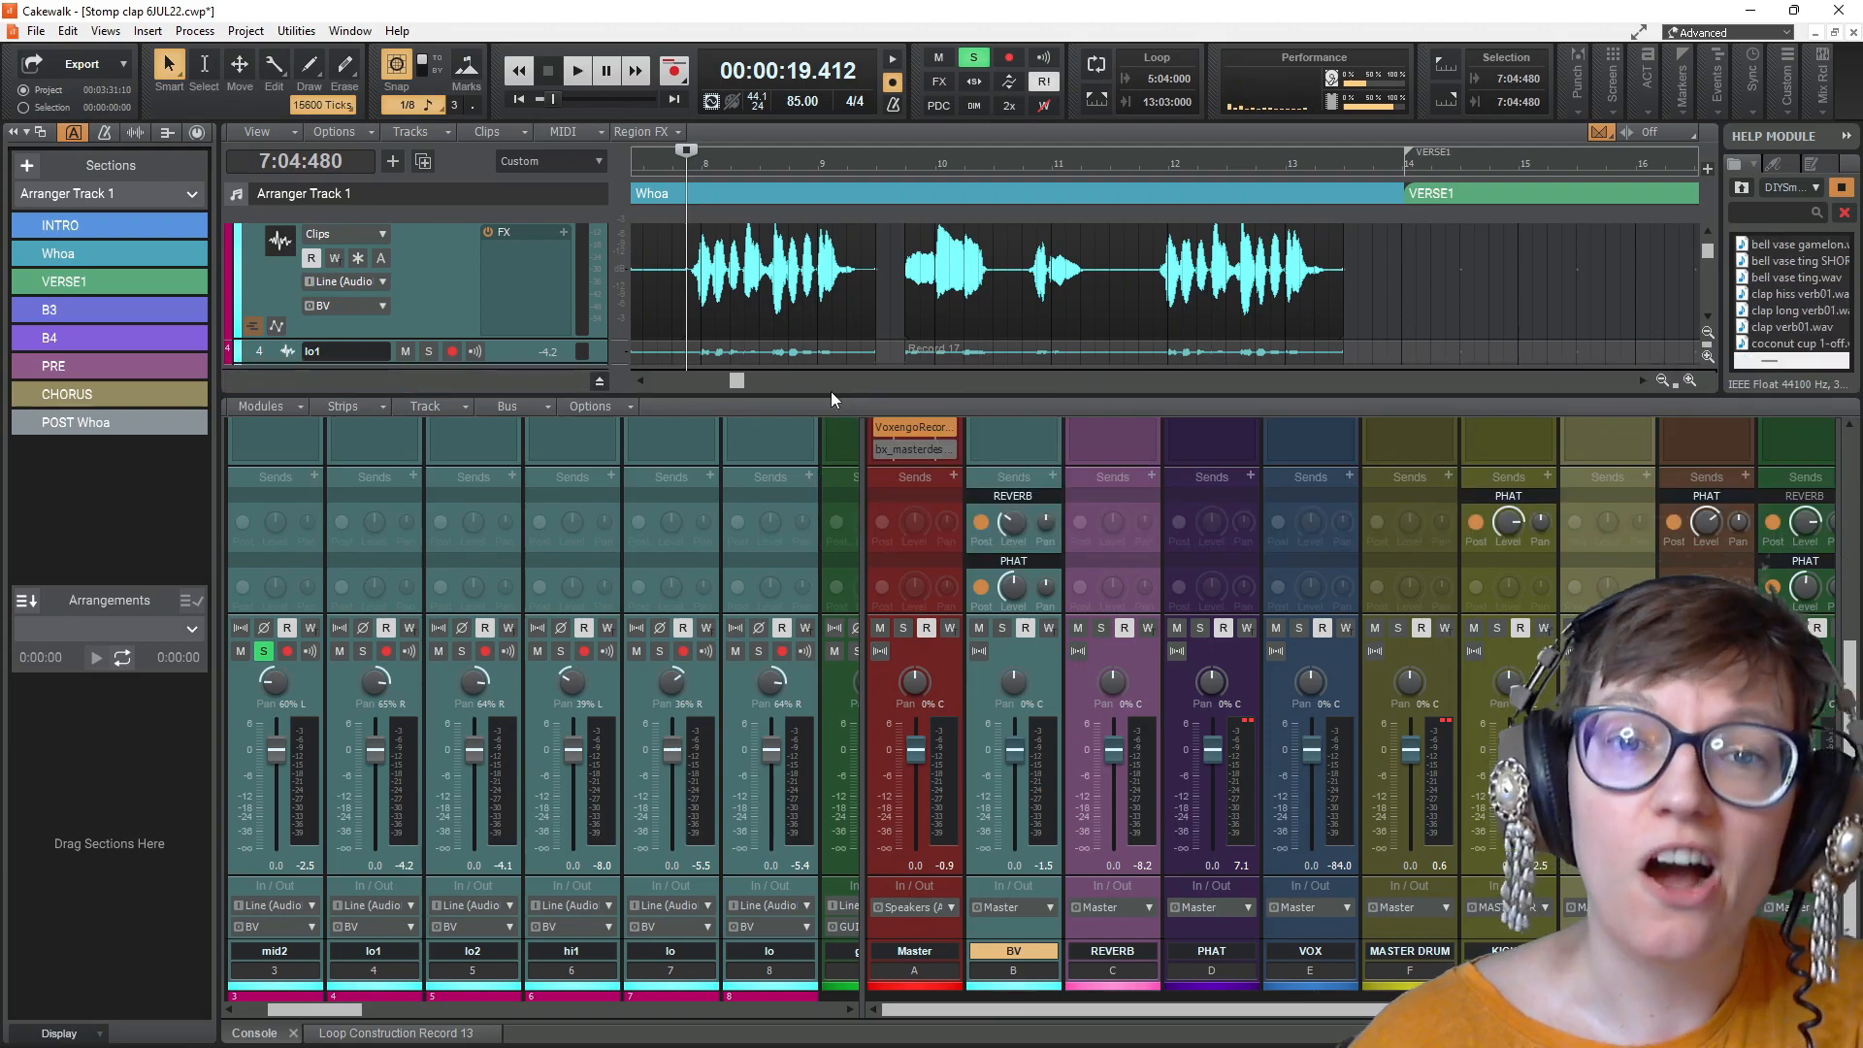
{"action": "scroll", "coordinate": [803, 544], "scroll_direction": "up", "scroll_amount": 4}
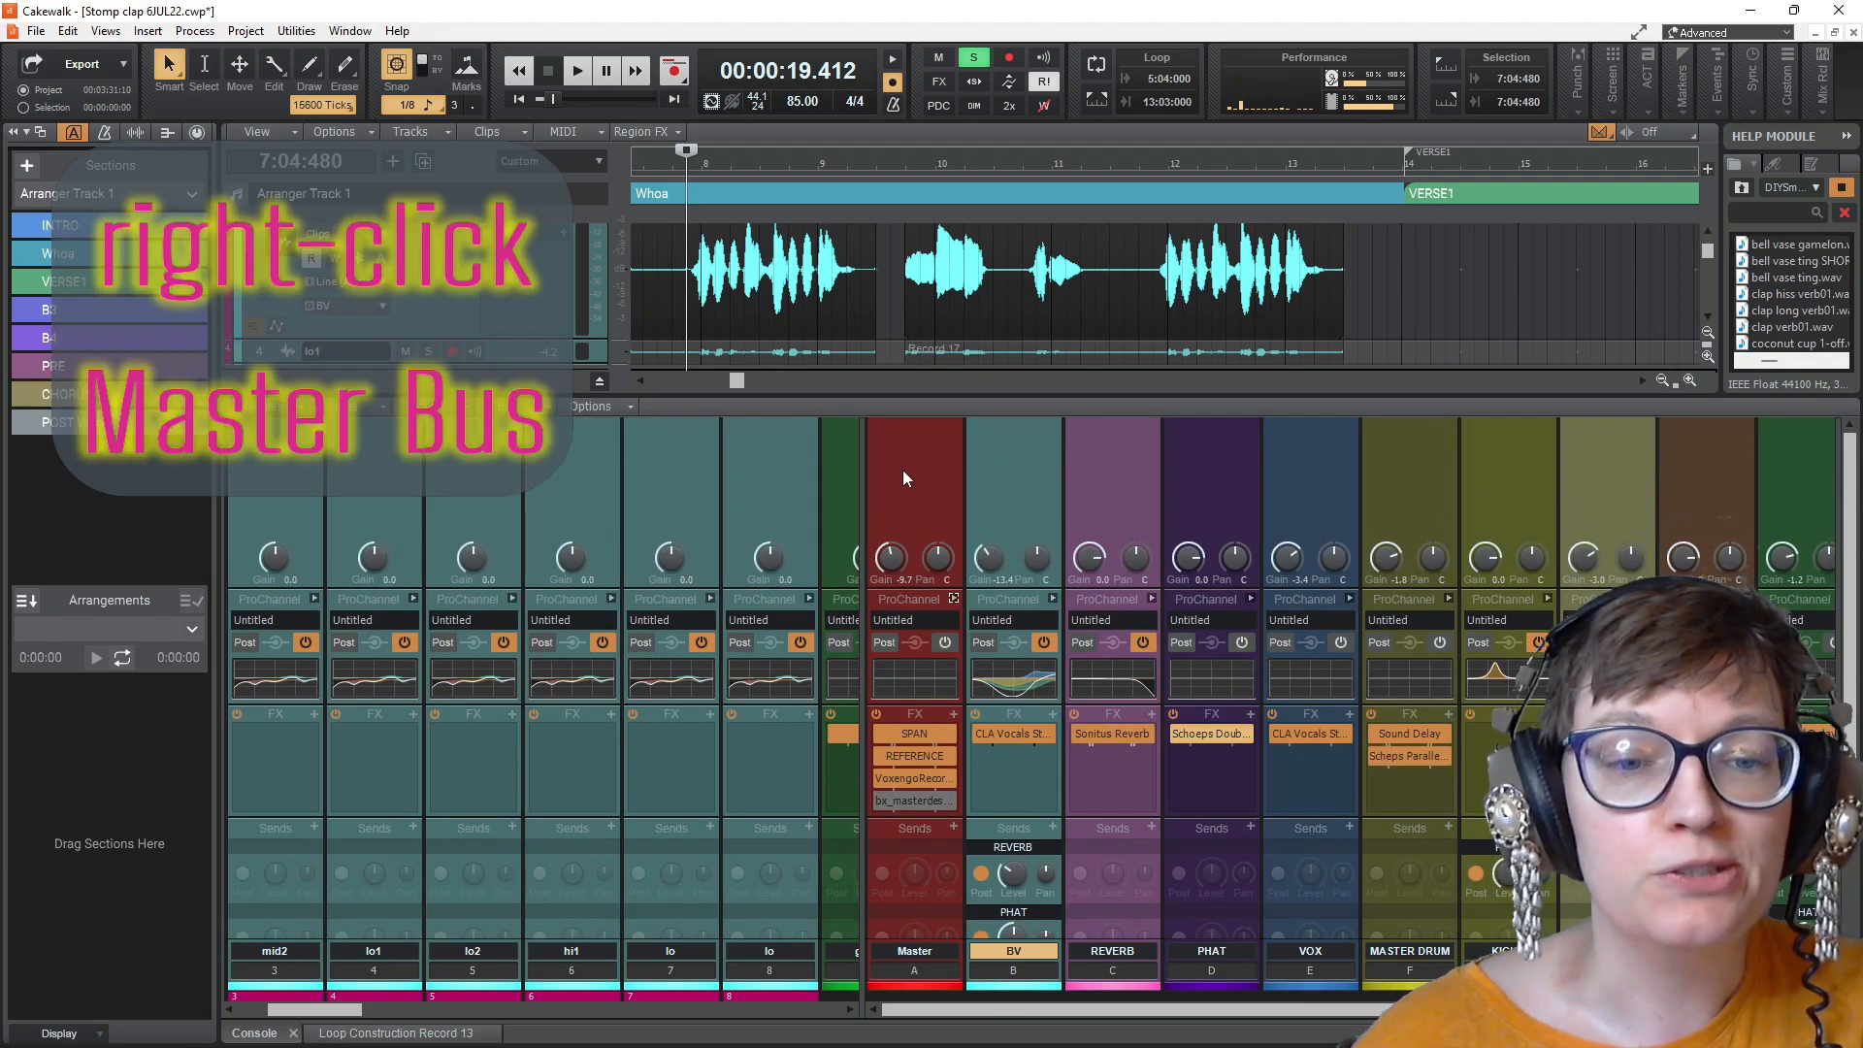
{"action": "right_click", "coordinate": [911, 477]}
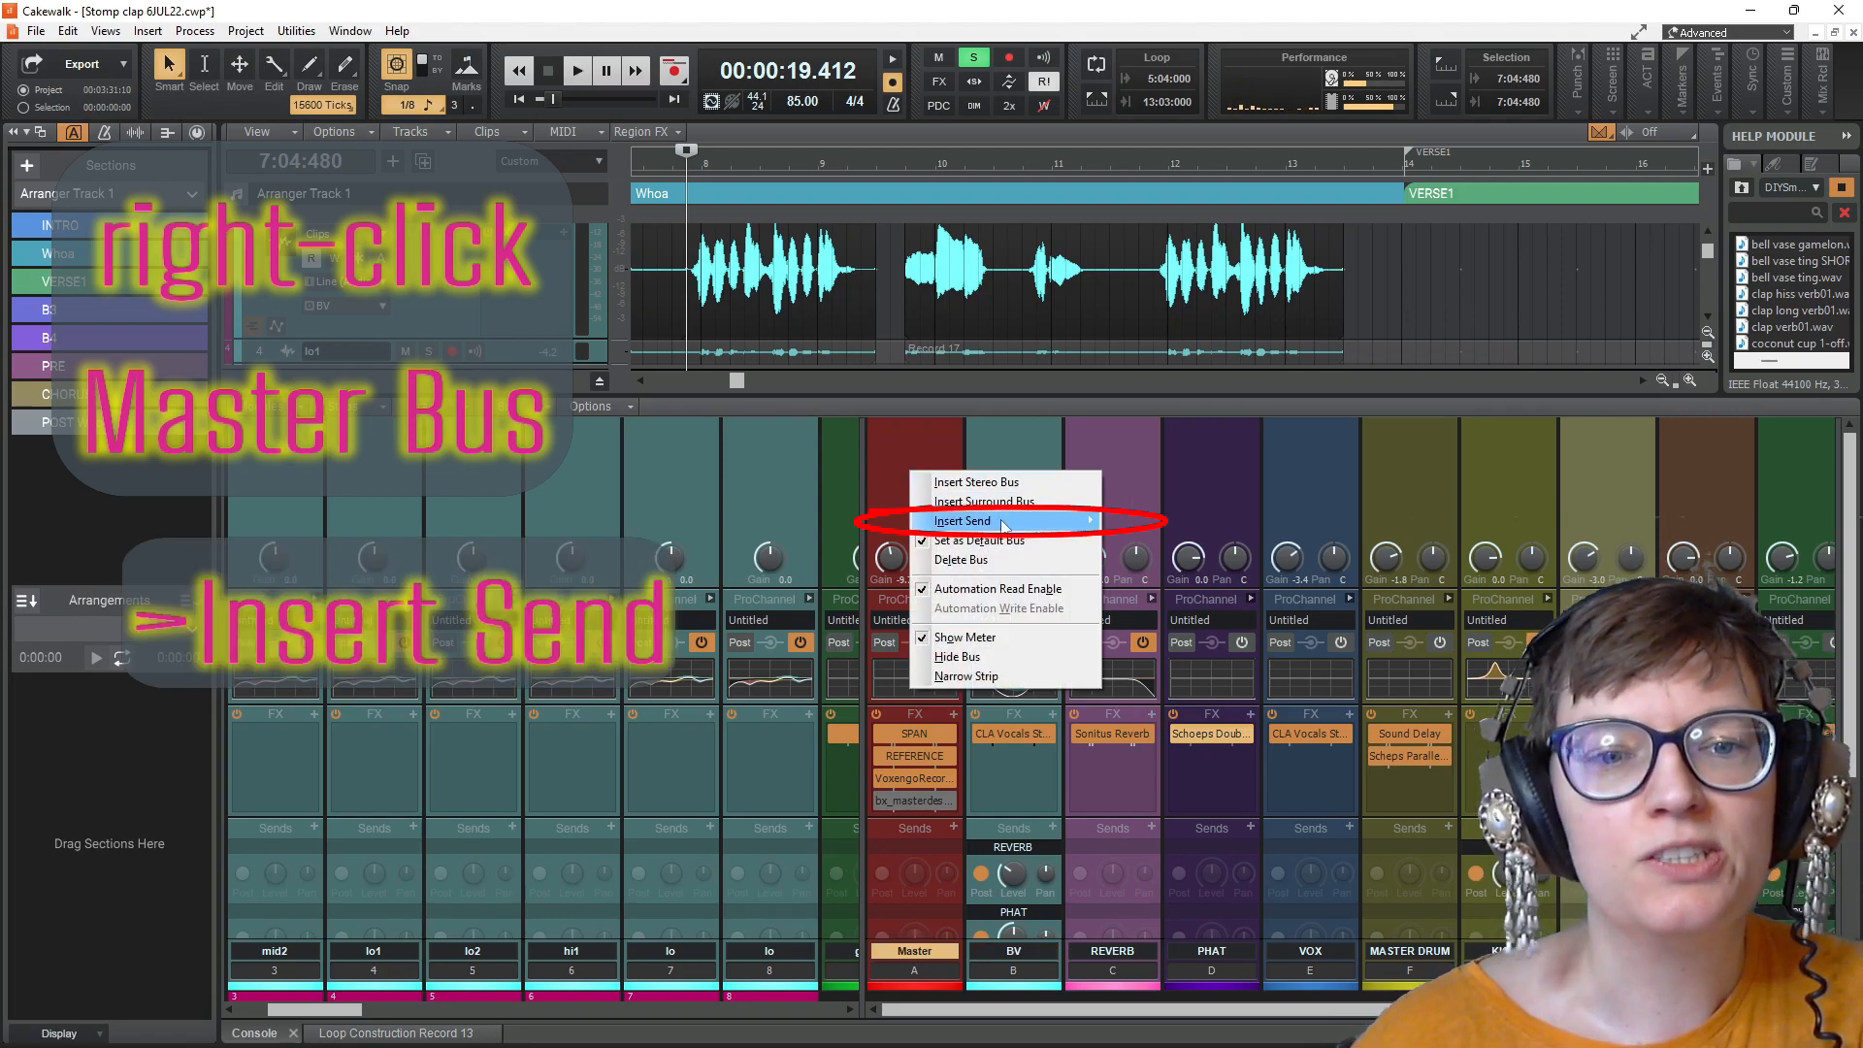
{"action": "mouse_move", "coordinate": [1003, 525]}
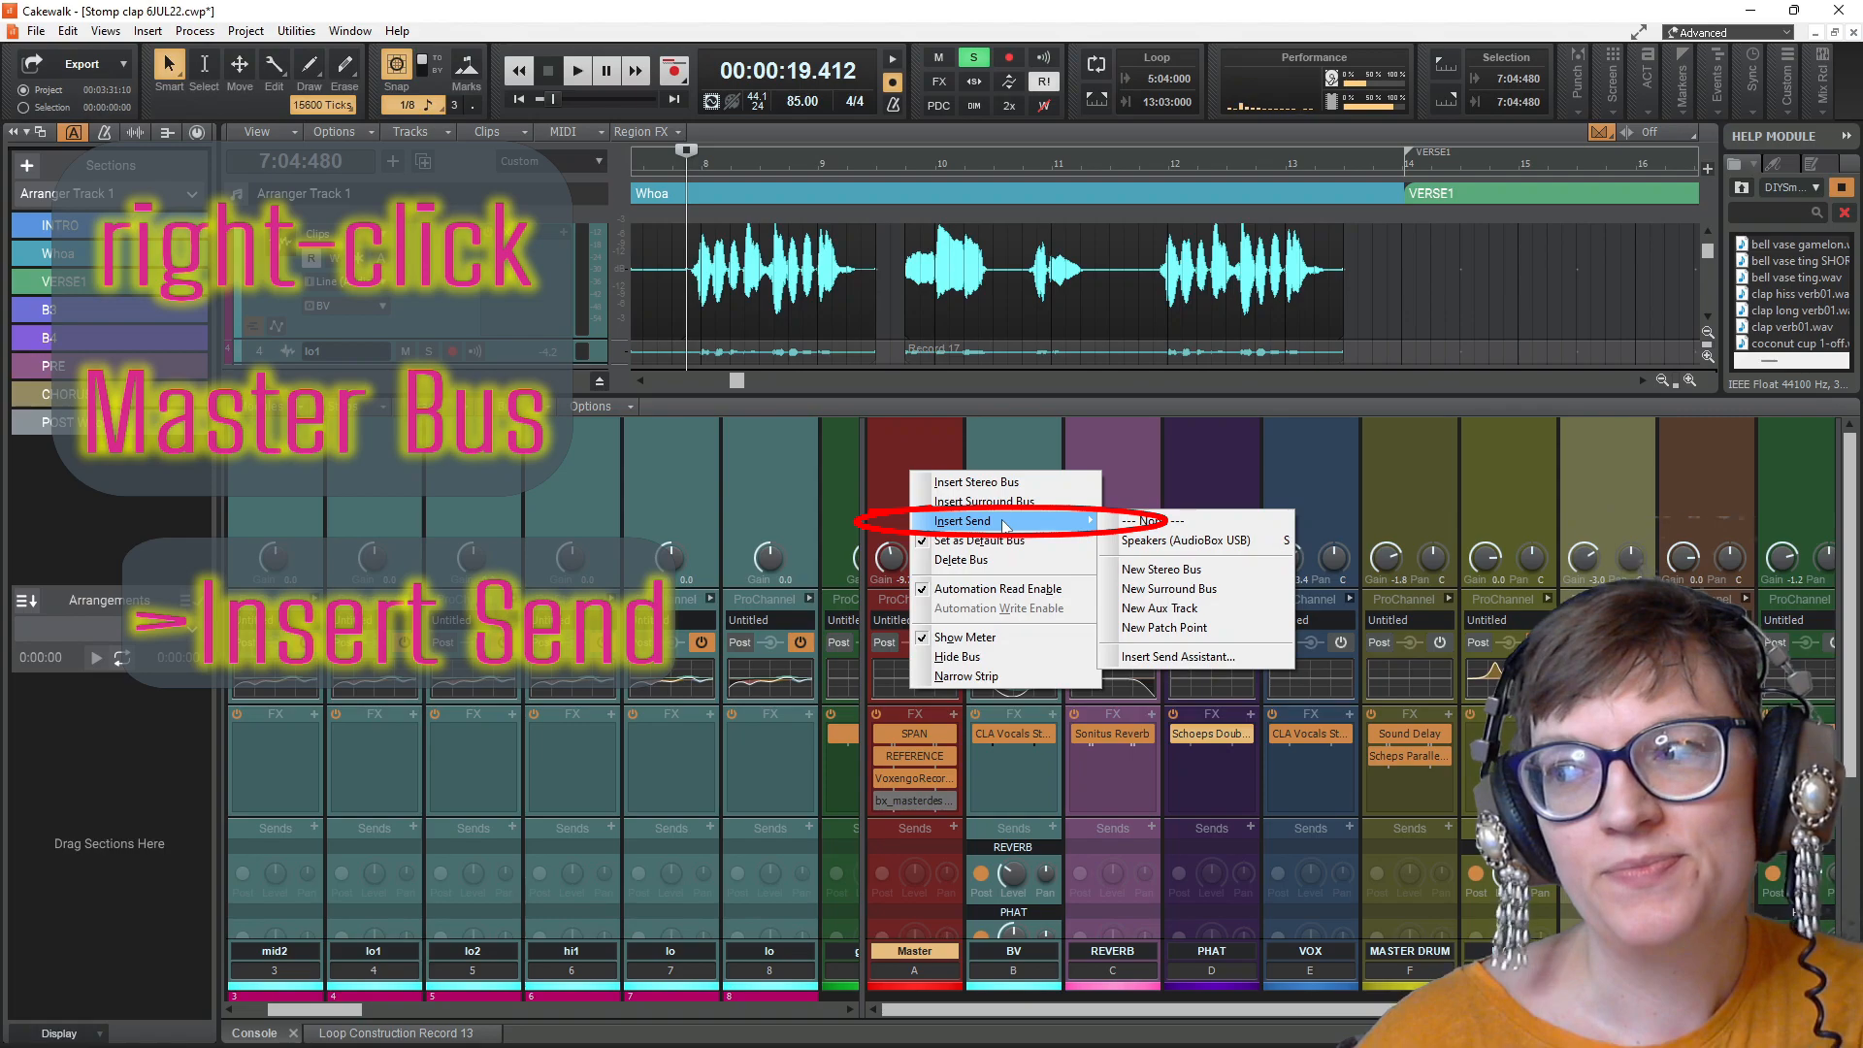
{"action": "left_click", "coordinate": [1182, 612]}
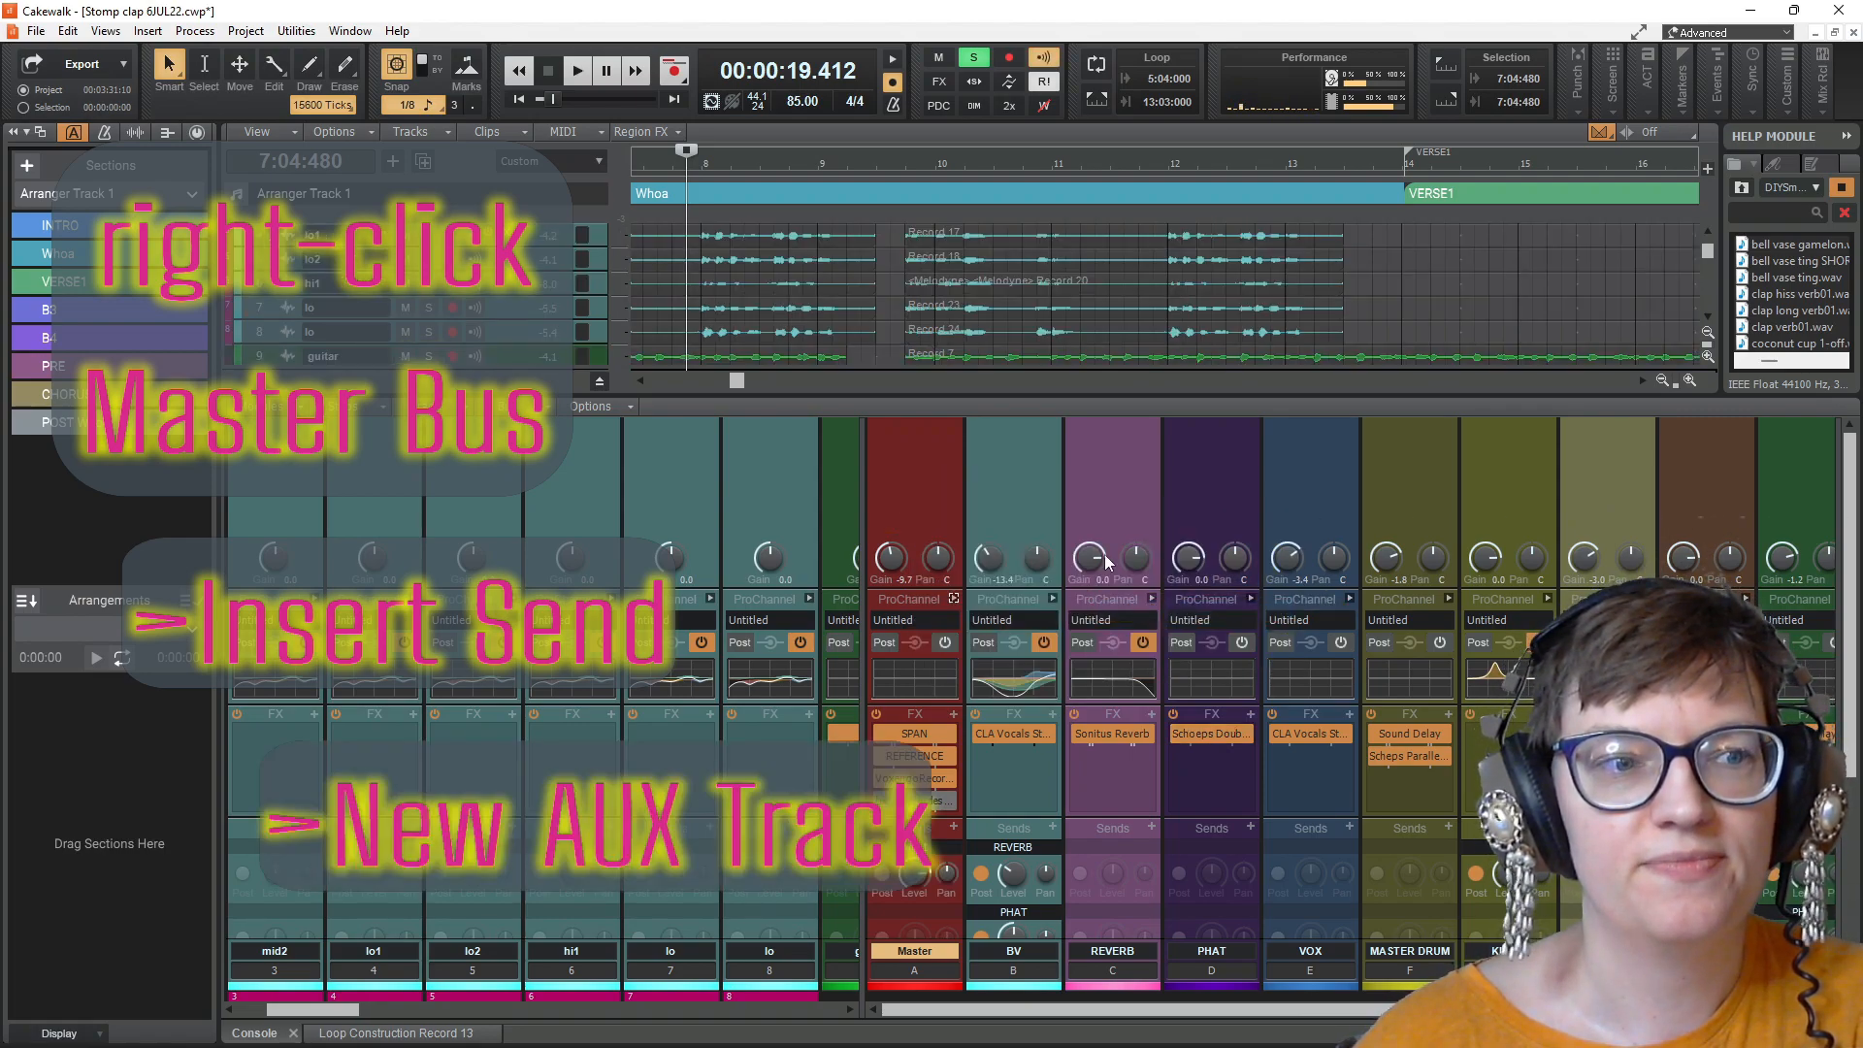
Step: Rename the new aux track at the end of the track list as the Master bus recording track
{"action": "left_click_drag", "start_coordinate": [814, 393], "coordinate": [805, 443]}
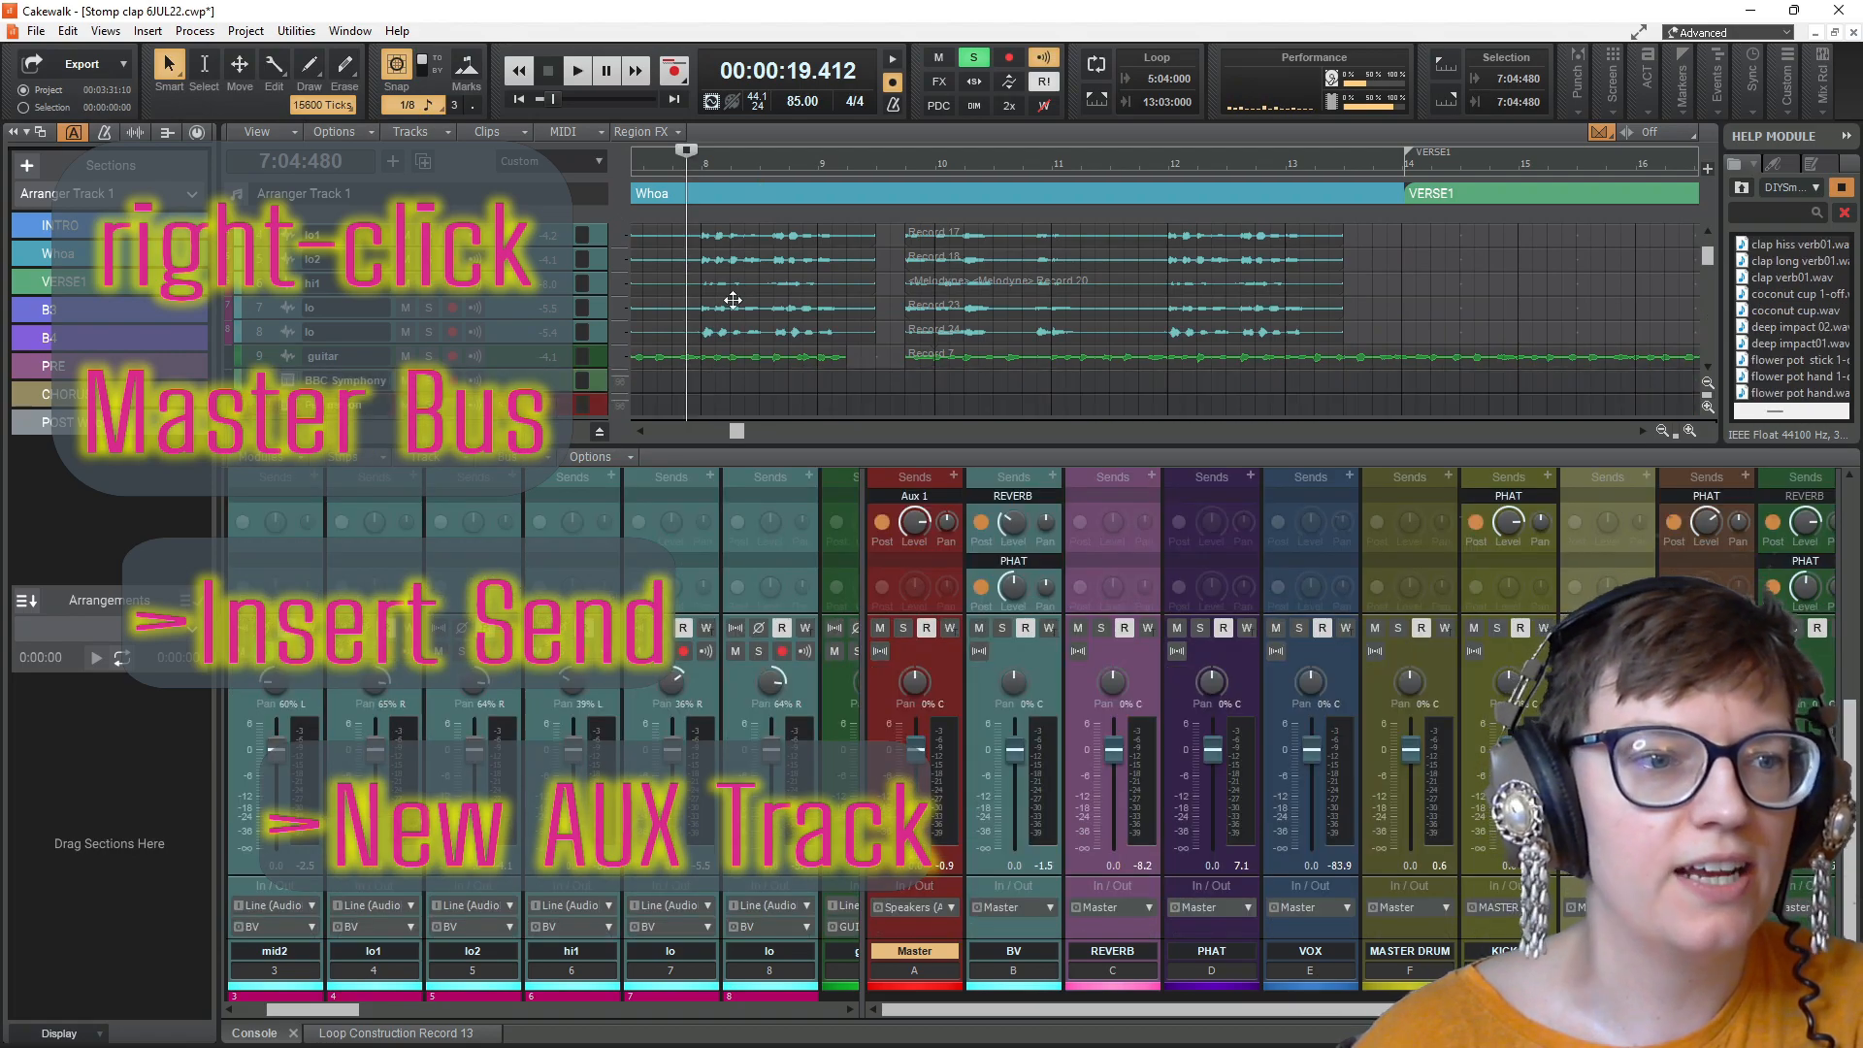
{"action": "scroll", "coordinate": [727, 325], "scroll_direction": "down", "scroll_amount": 6}
{"action": "scroll", "coordinate": [727, 325], "scroll_direction": "down", "scroll_amount": 3}
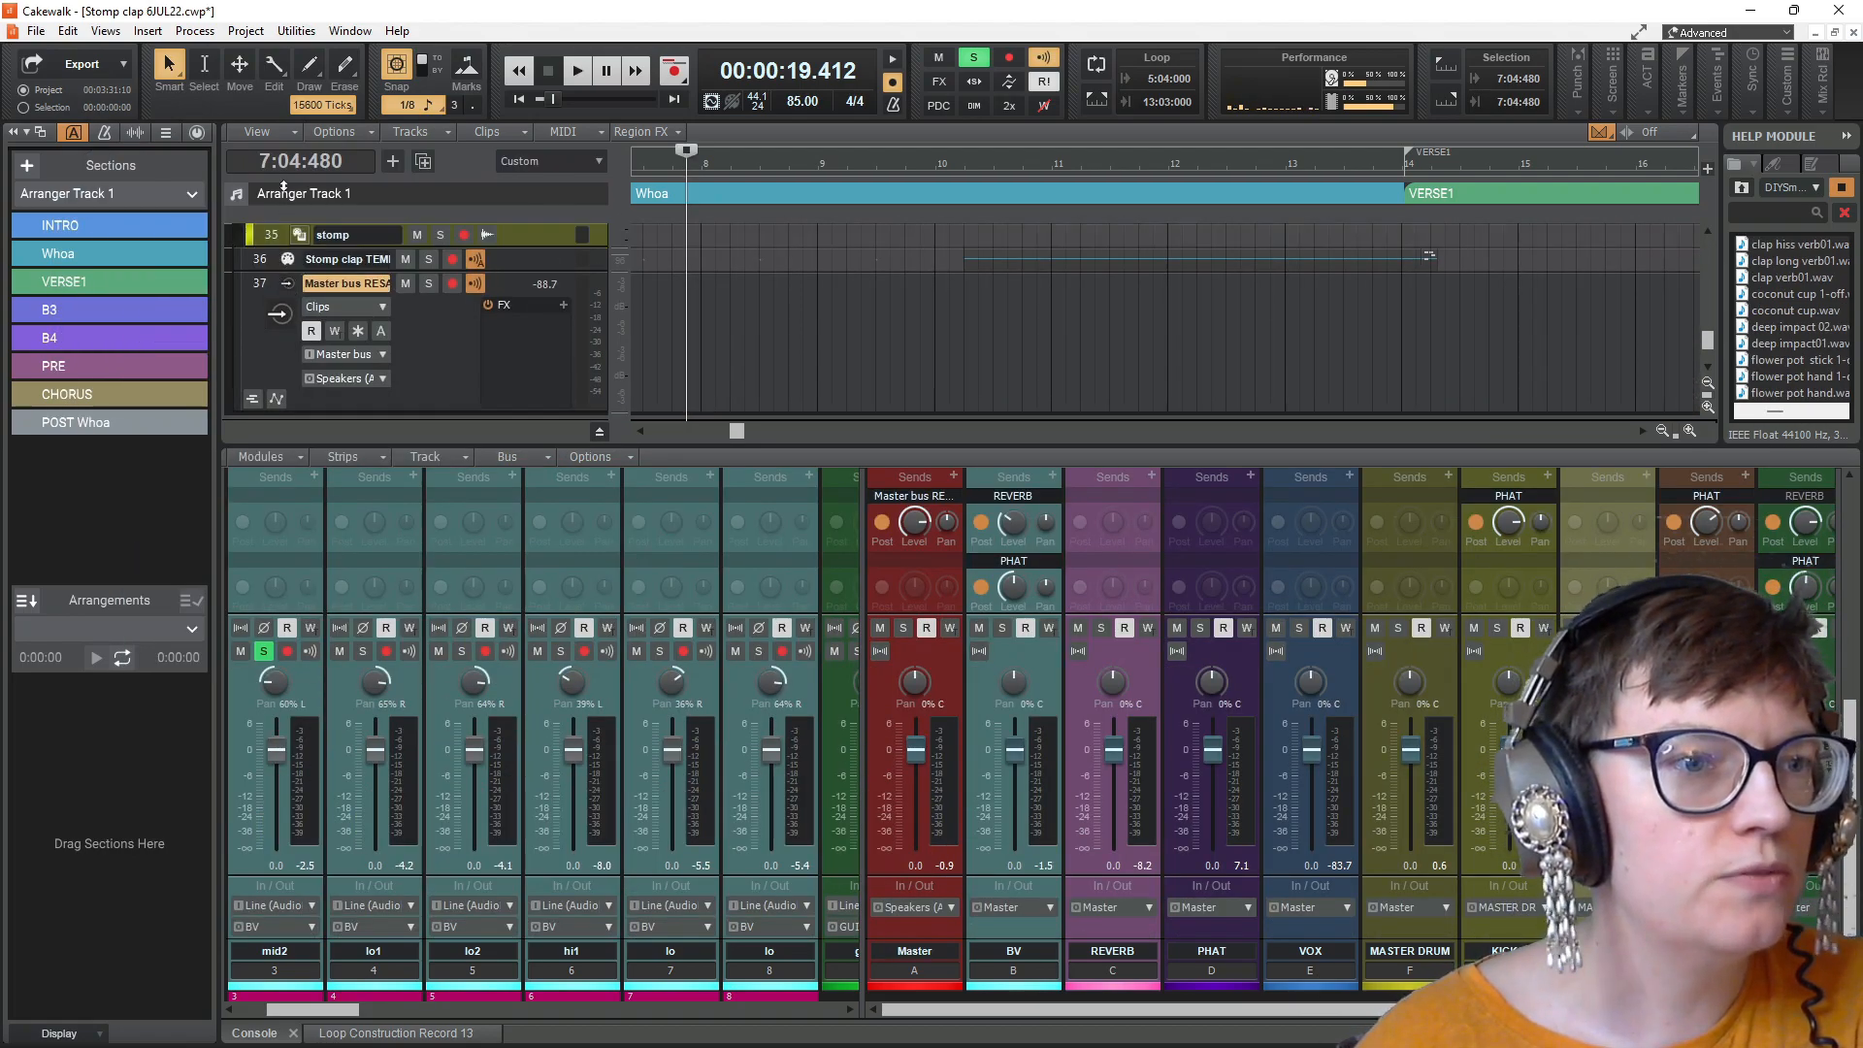
Step: Move the Master bus RESAMPLER track up the track list to directly below the mid2 track
{"action": "scroll", "coordinate": [727, 325], "scroll_direction": "up", "scroll_amount": 8}
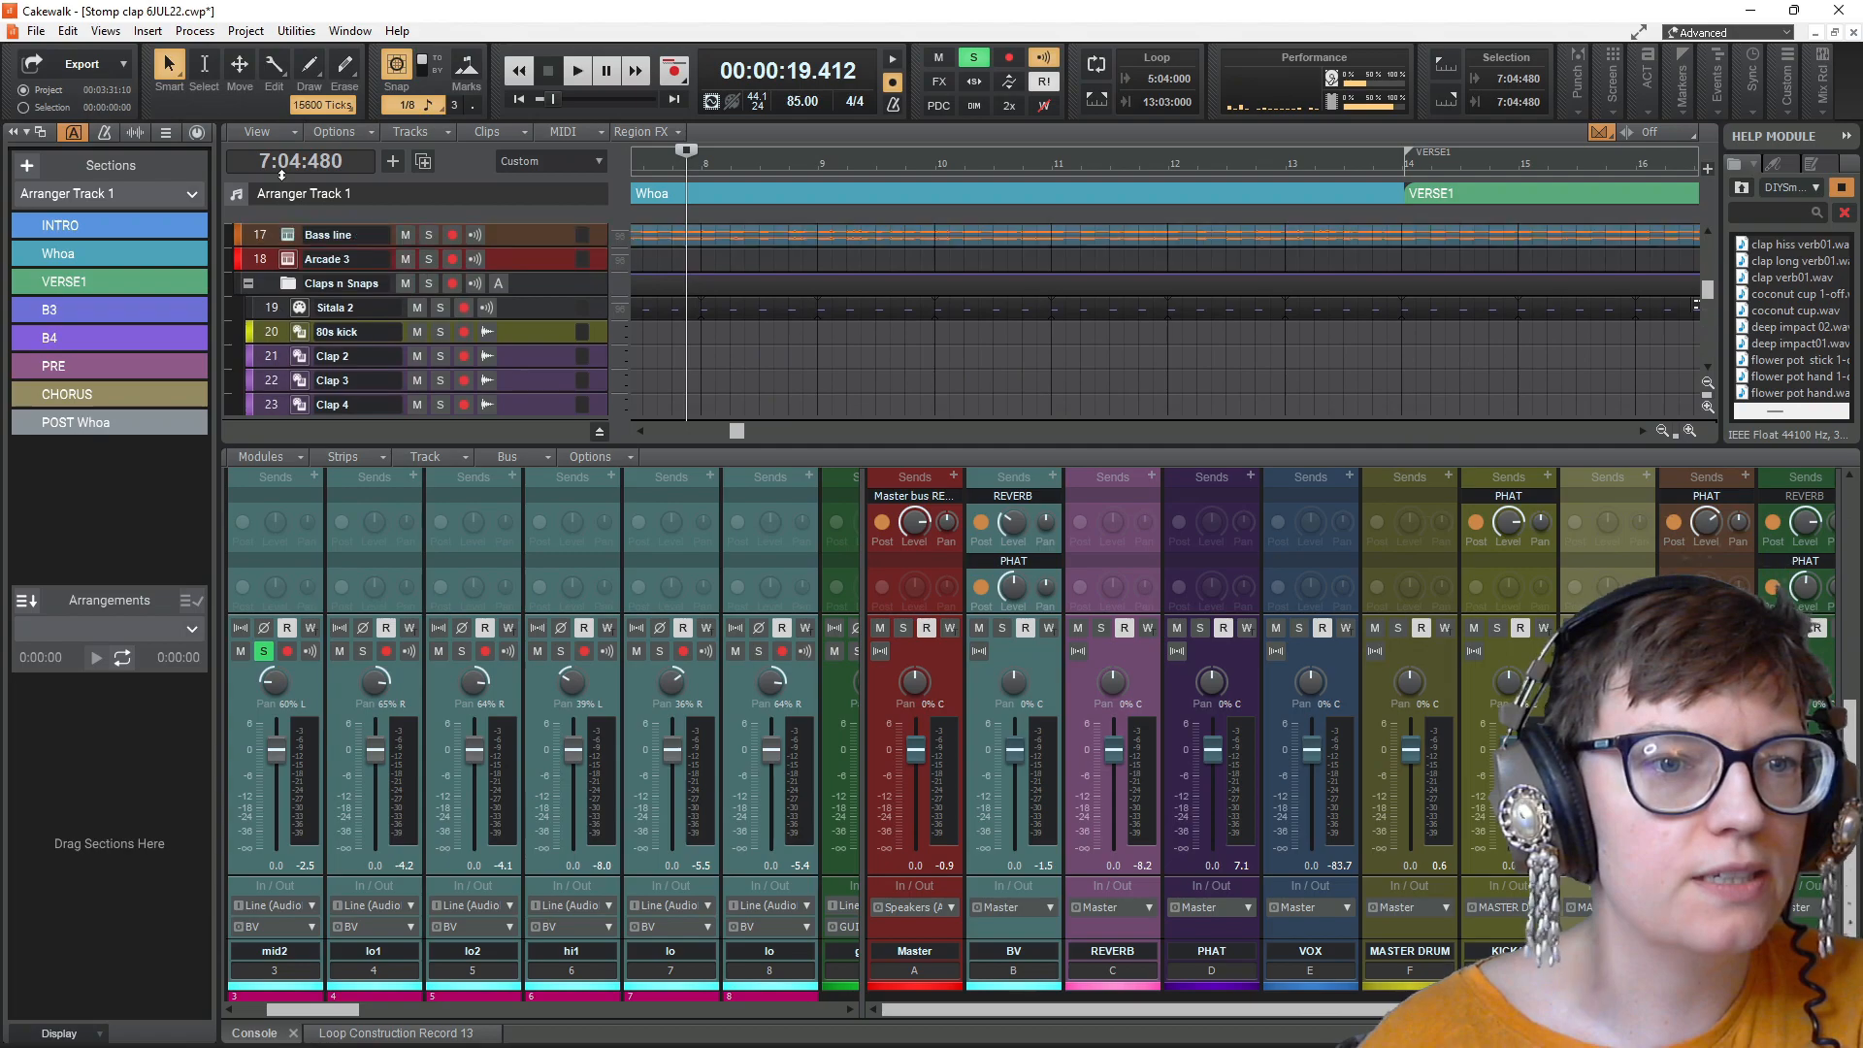
{"action": "scroll", "coordinate": [299, 260], "scroll_direction": "up", "scroll_amount": 5}
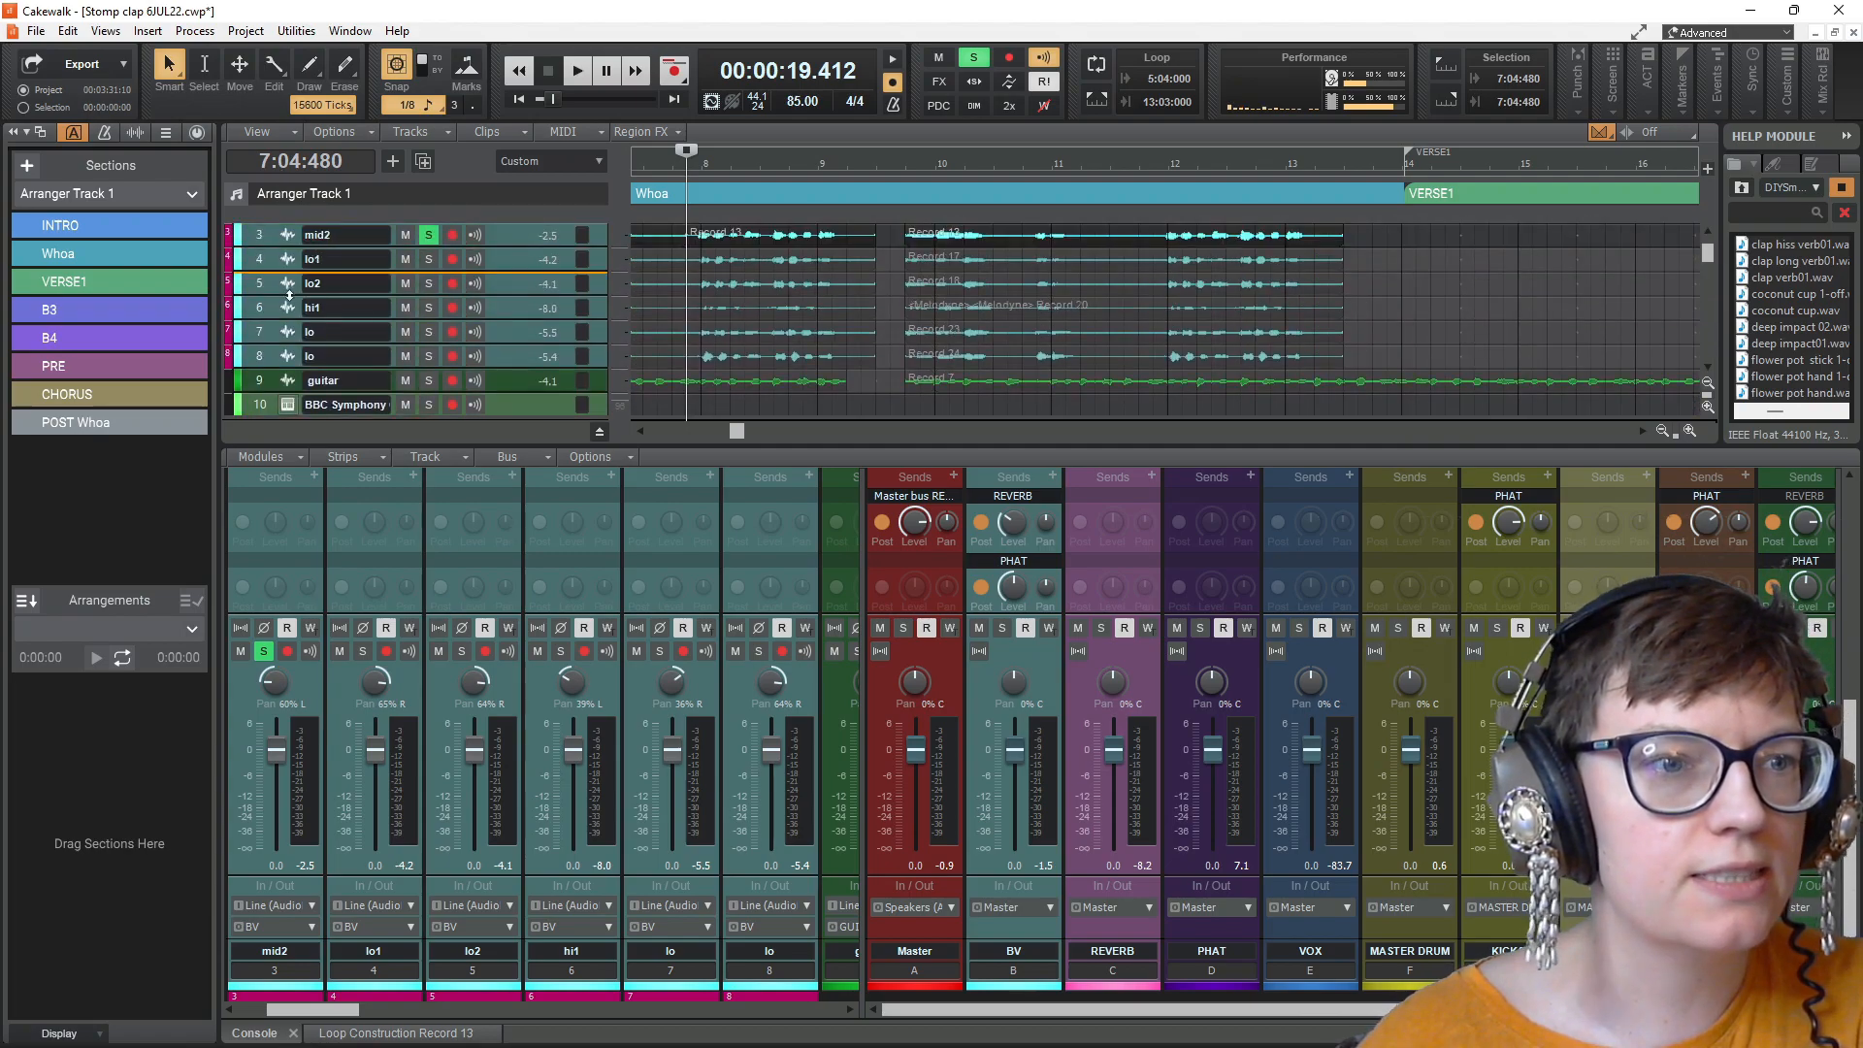
{"action": "left_click_drag", "start_coordinate": [299, 259], "coordinate": [299, 259]}
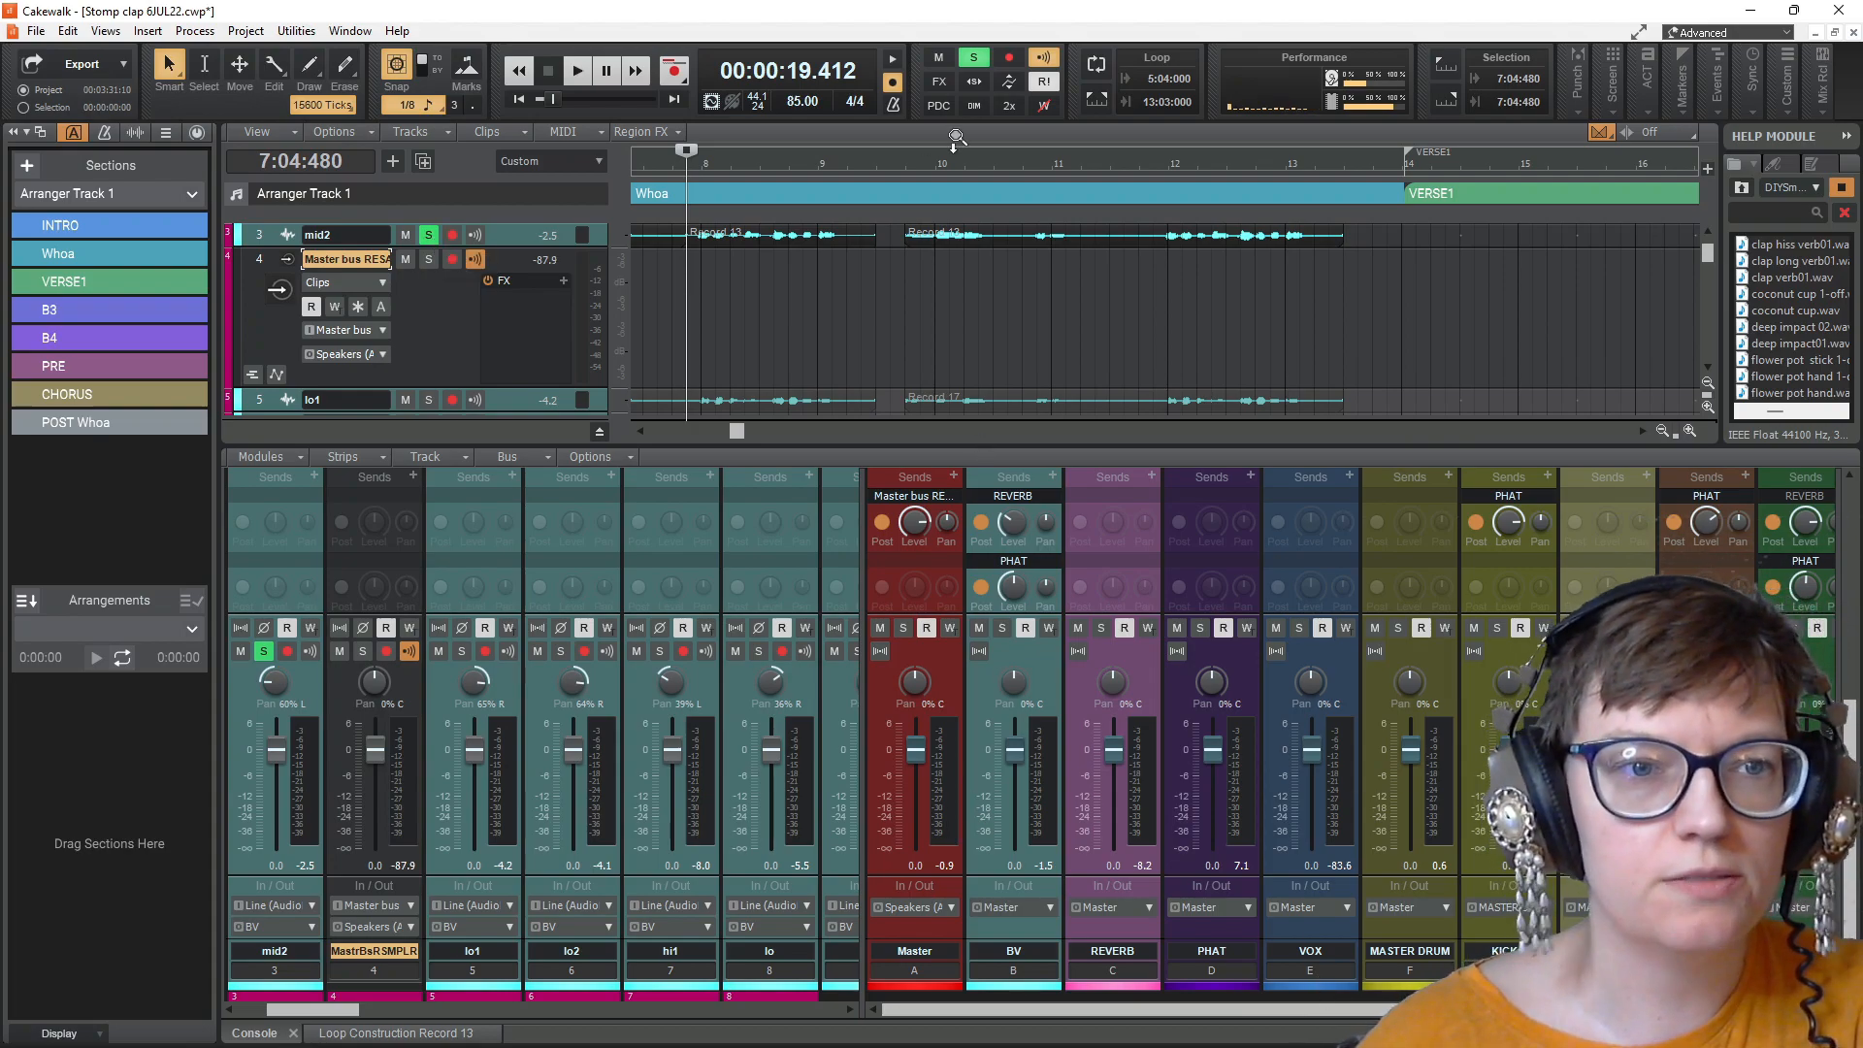
Step: Play the soloed mid2 vocal briefly to check the Master bus RESAMPLER signal, and arm that aux track for recording
{"action": "key", "text": "space"}
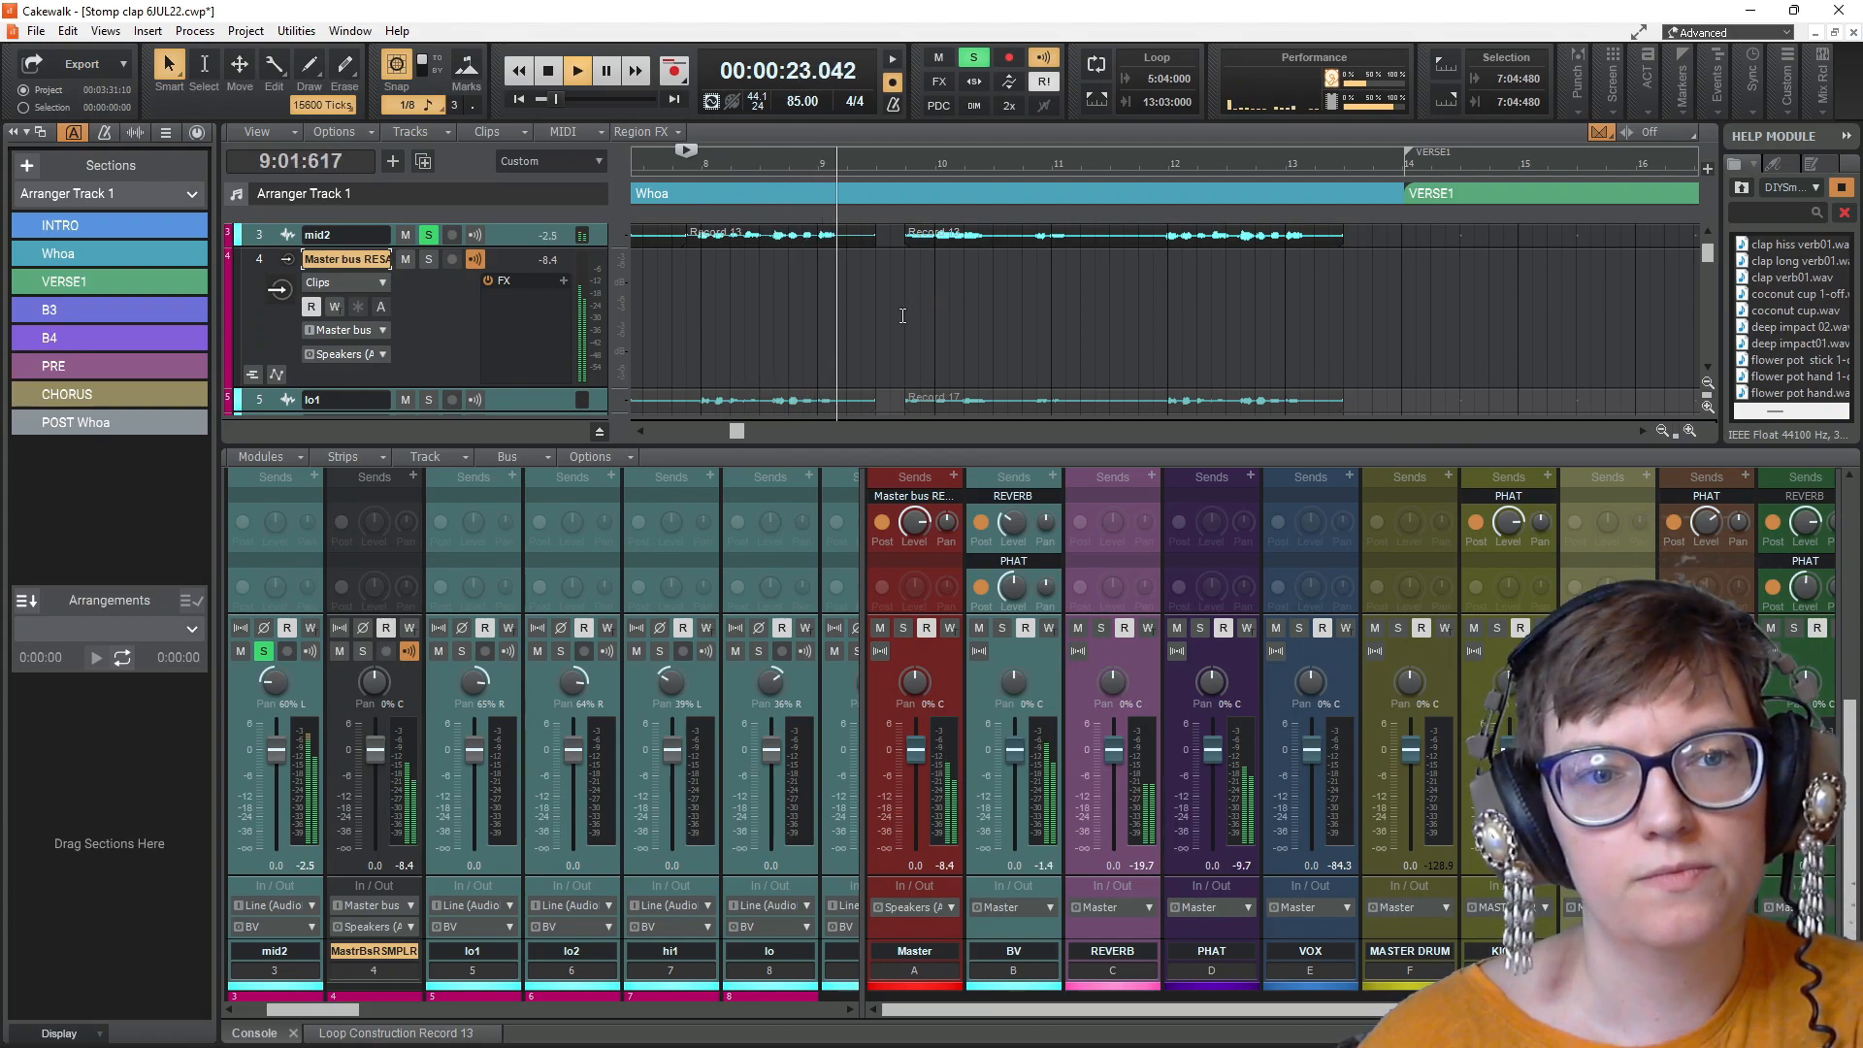
{"action": "key", "text": "space"}
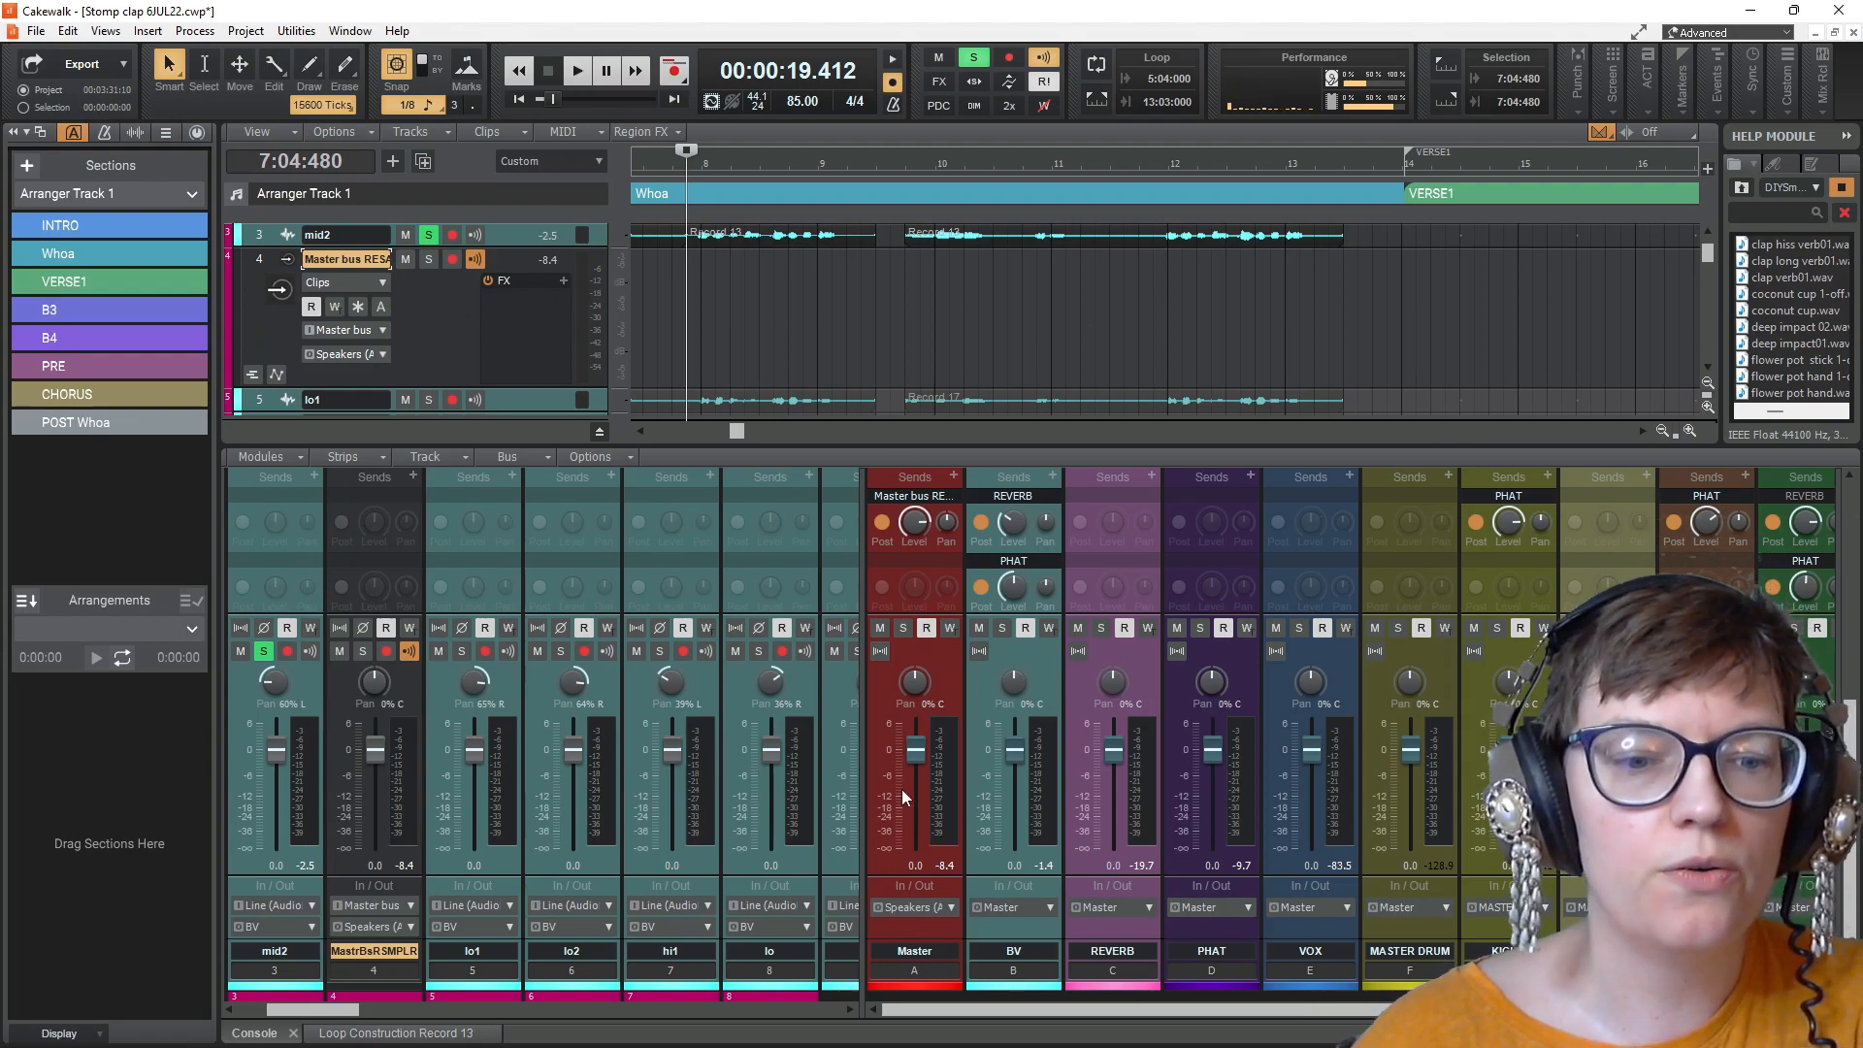
{"action": "left_click", "coordinate": [452, 262]}
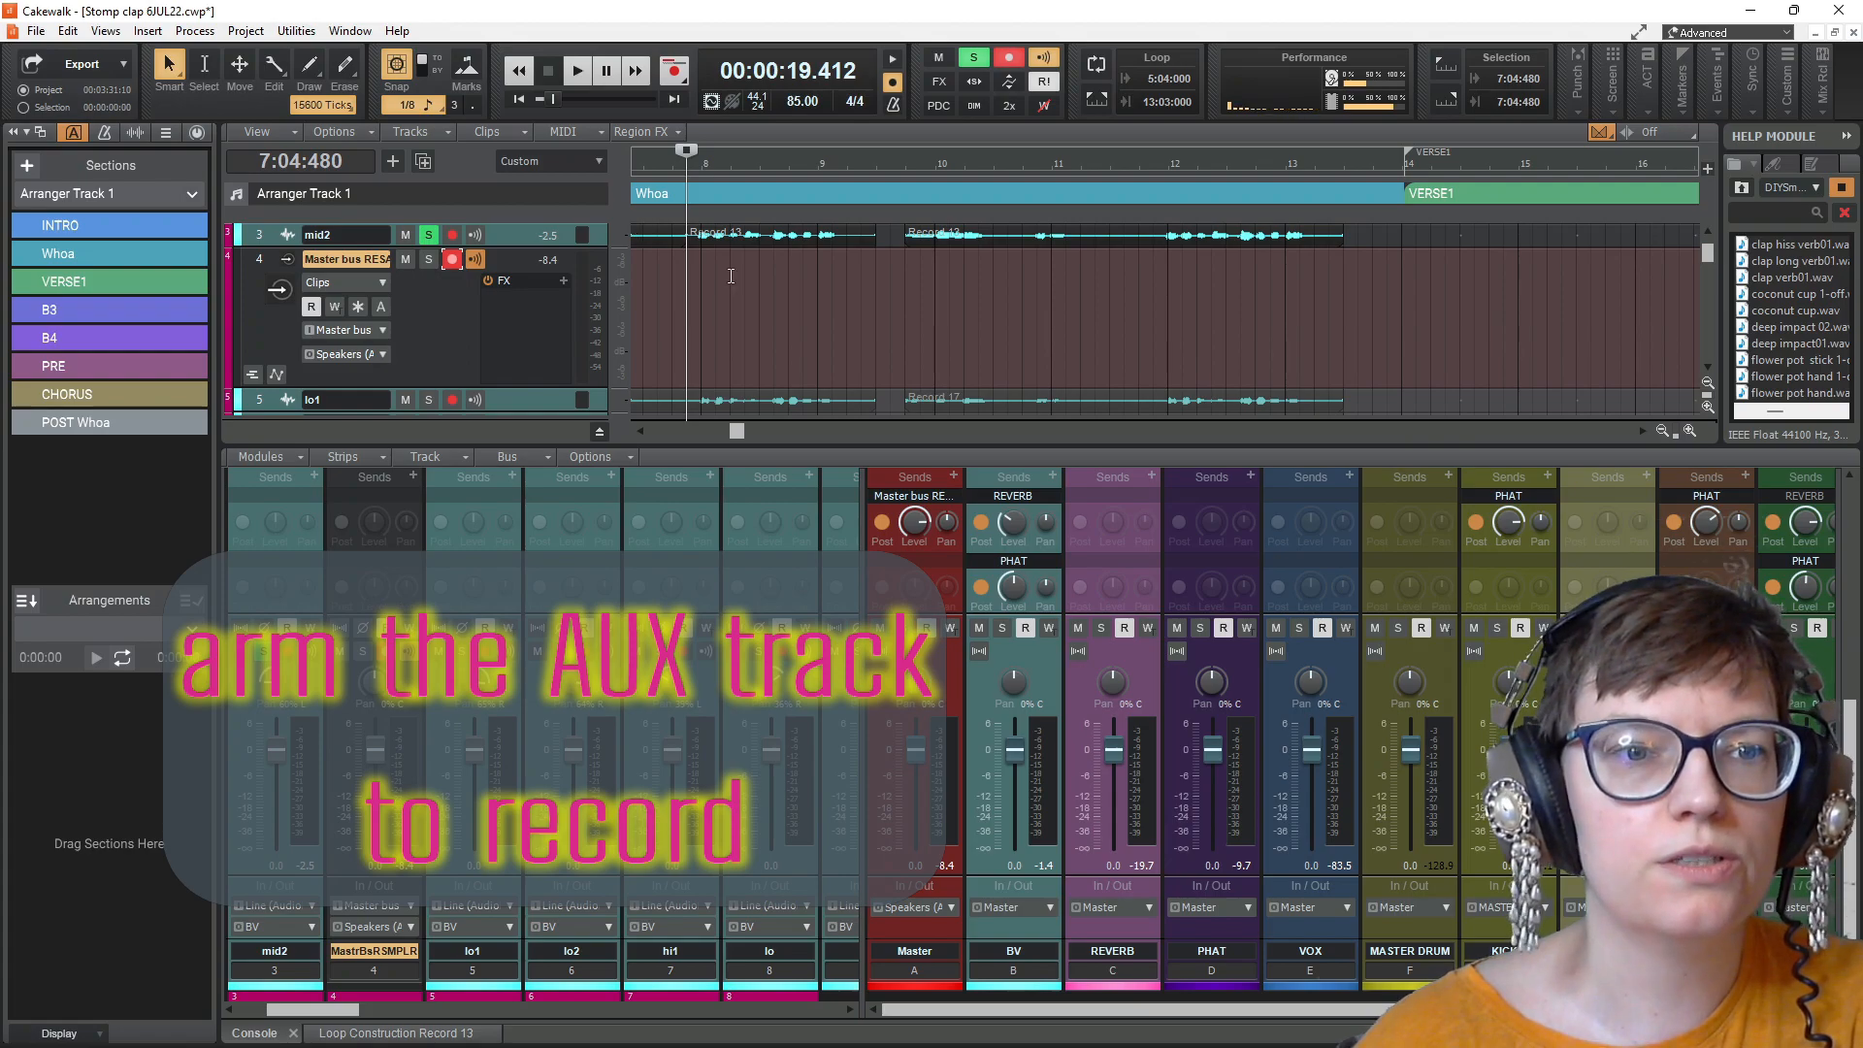
Step: Record a first take of the mid2 vocal onto the Master bus RESAMPLER track and delete the recorded clip
{"action": "left_click", "coordinate": [676, 75]}
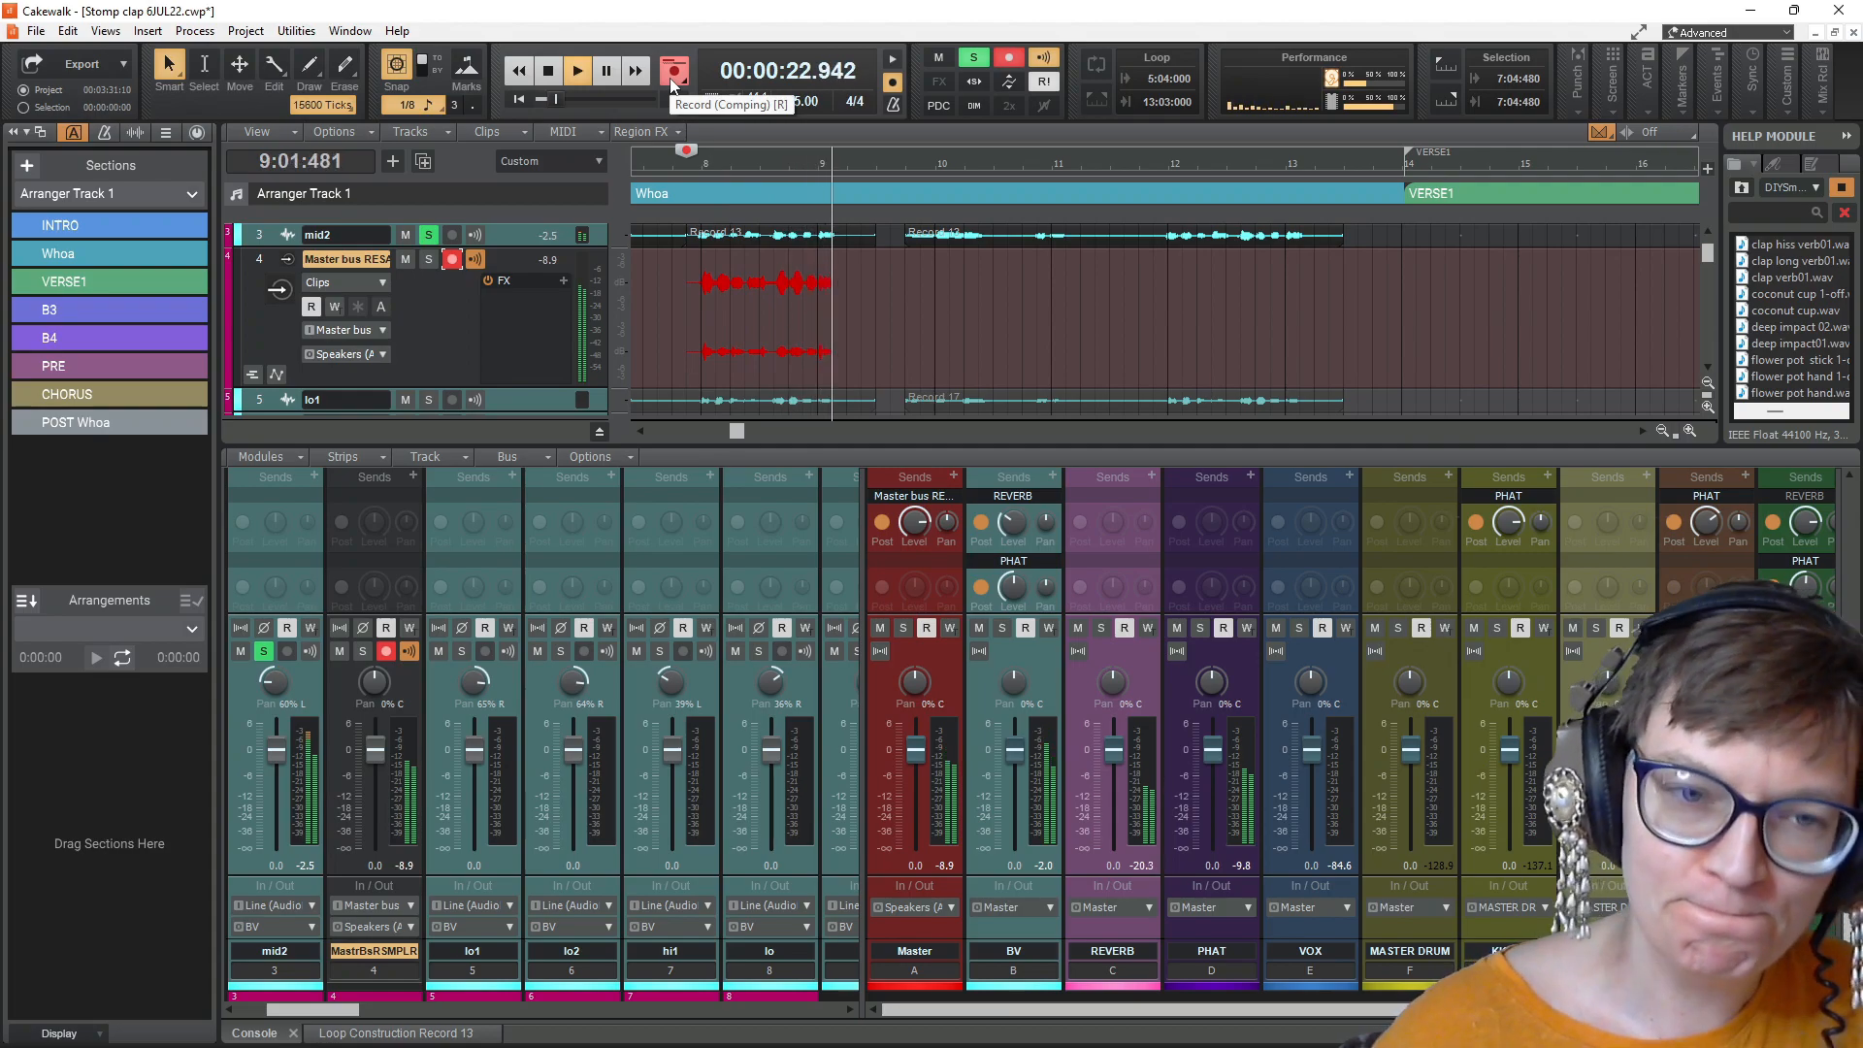
{"action": "left_click", "coordinate": [551, 72]}
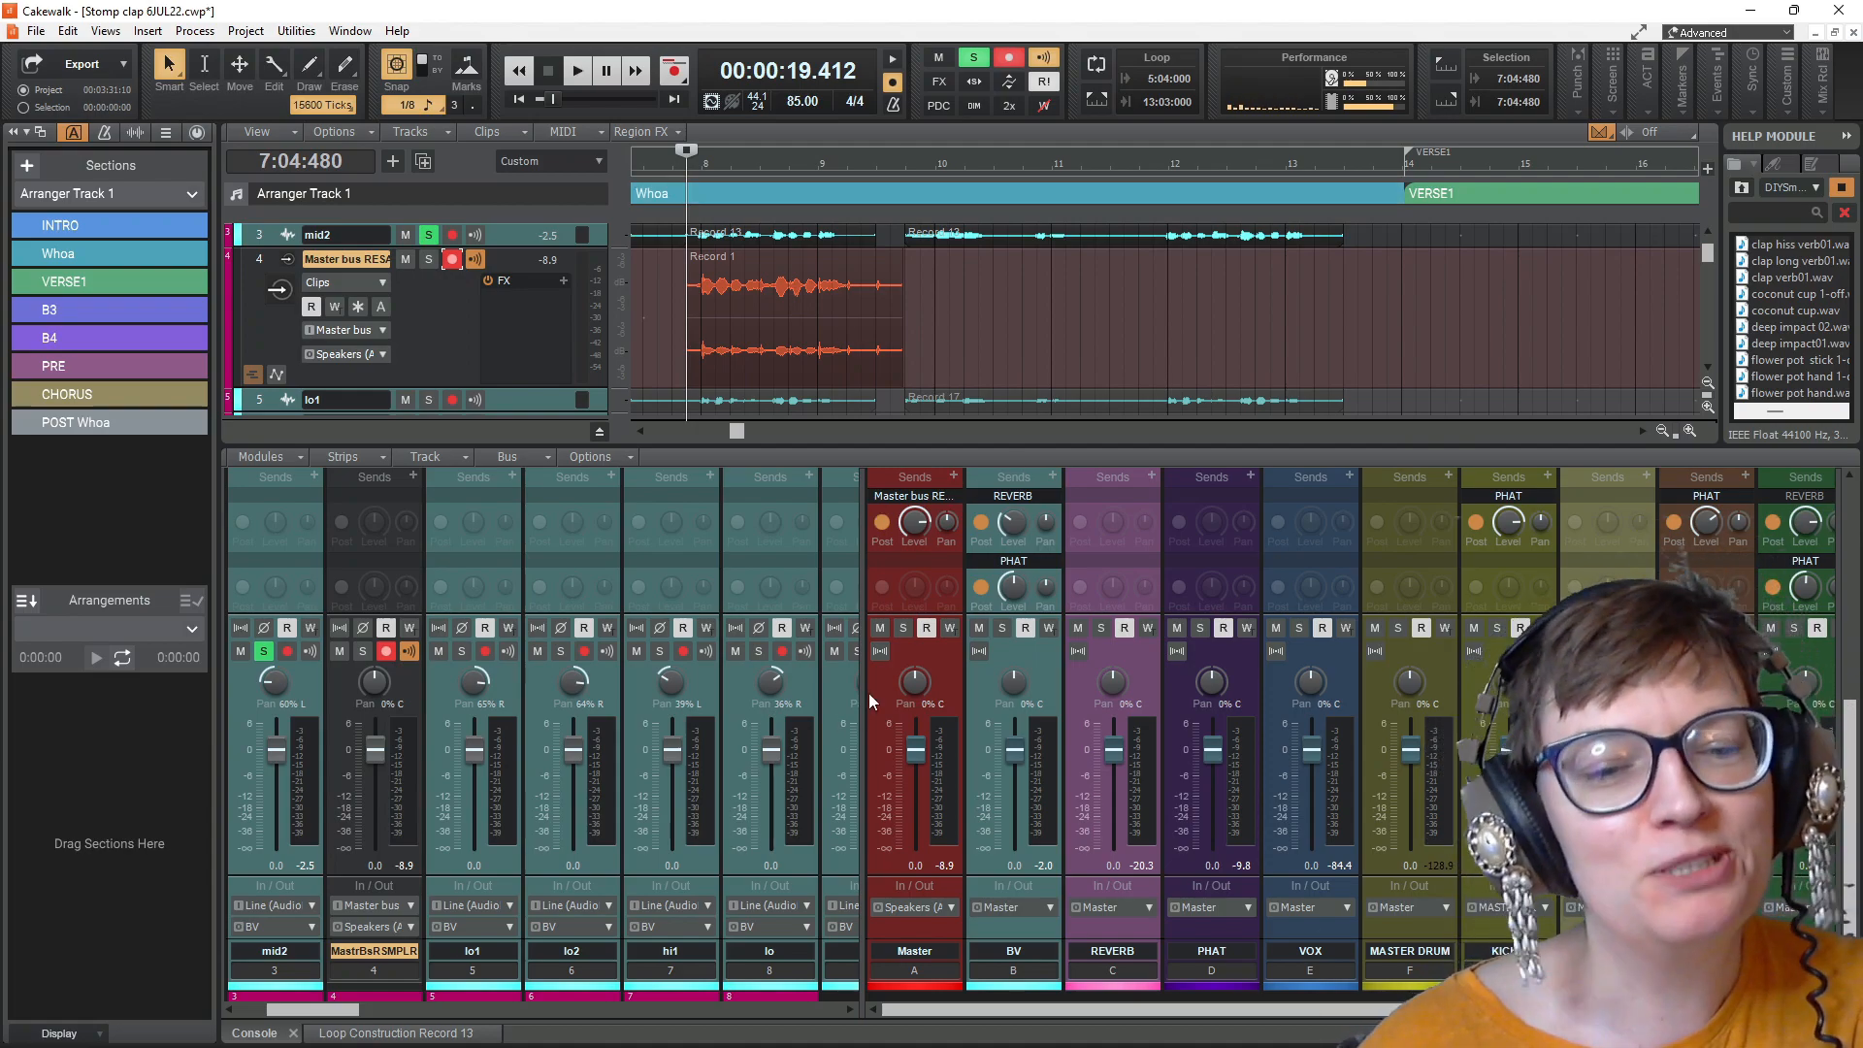
{"action": "left_click_drag", "start_coordinate": [863, 687], "coordinate": [321, 687]}
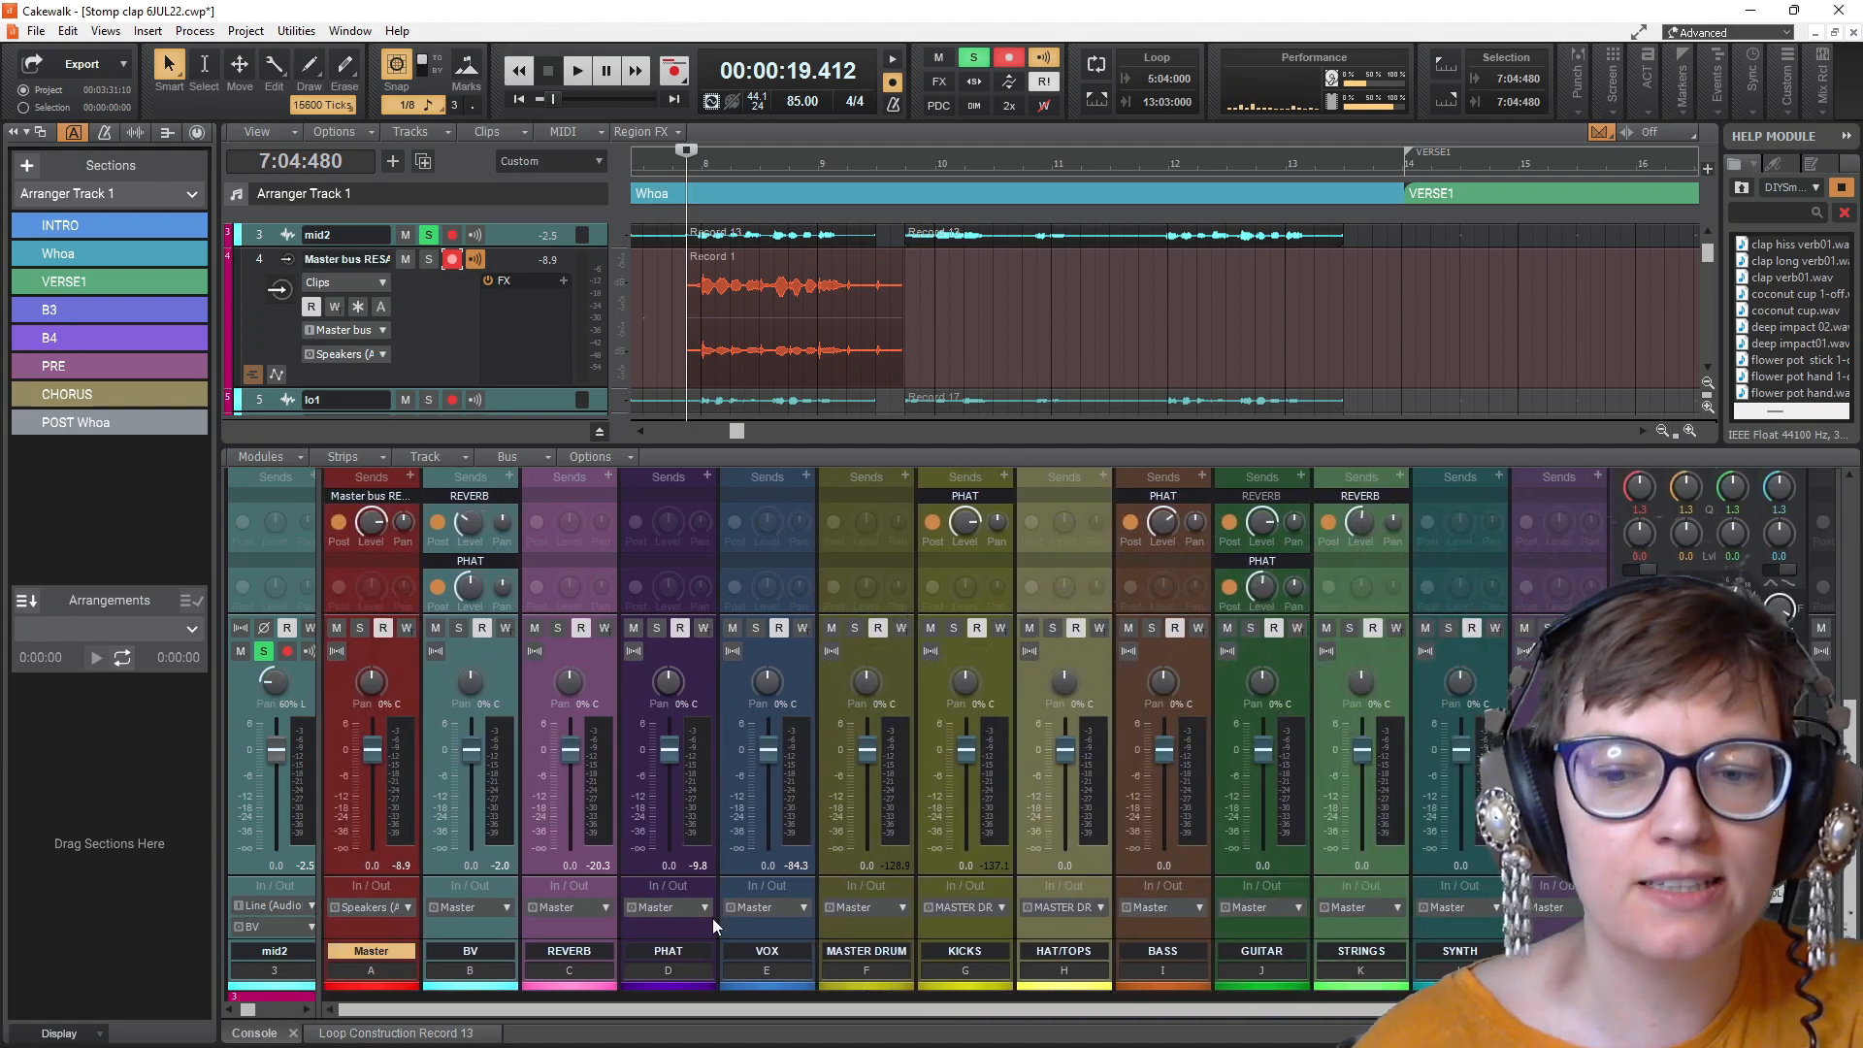
{"action": "left_click_drag", "start_coordinate": [795, 1011], "coordinate": [1067, 1015]}
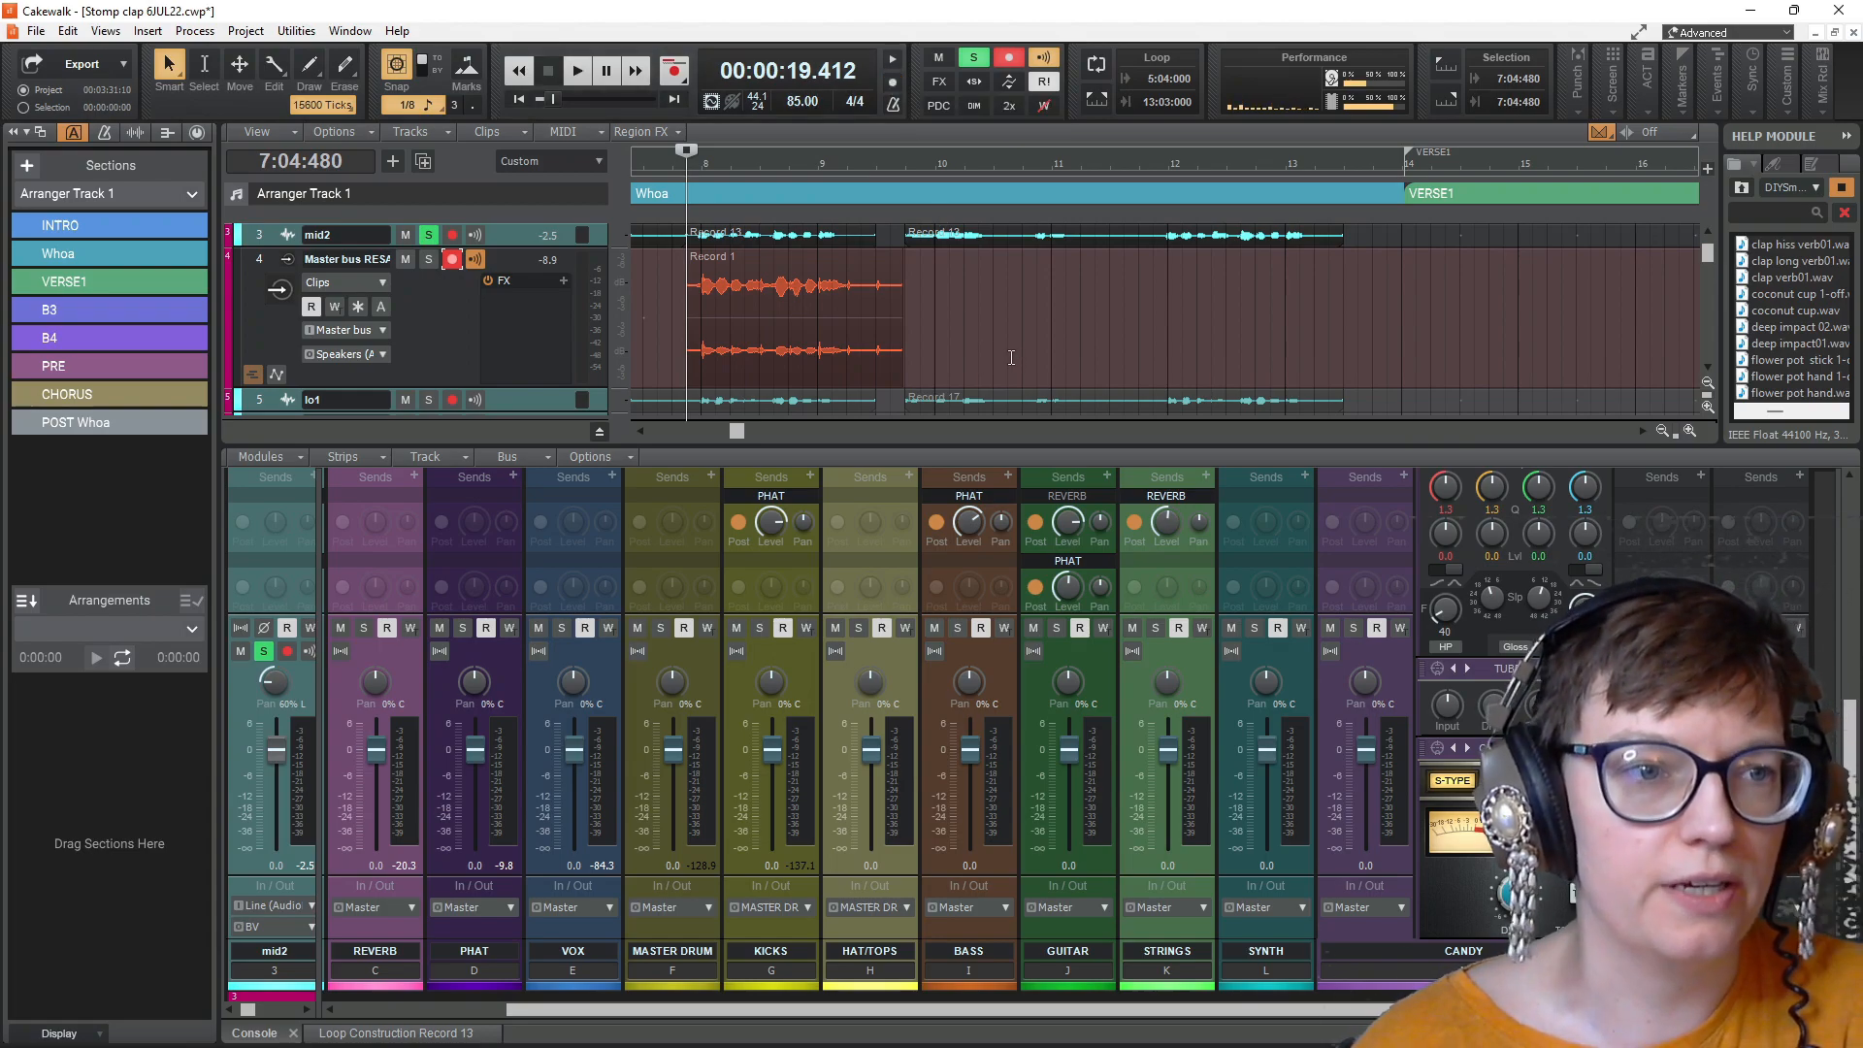
{"action": "left_click_drag", "start_coordinate": [813, 446], "coordinate": [811, 568]}
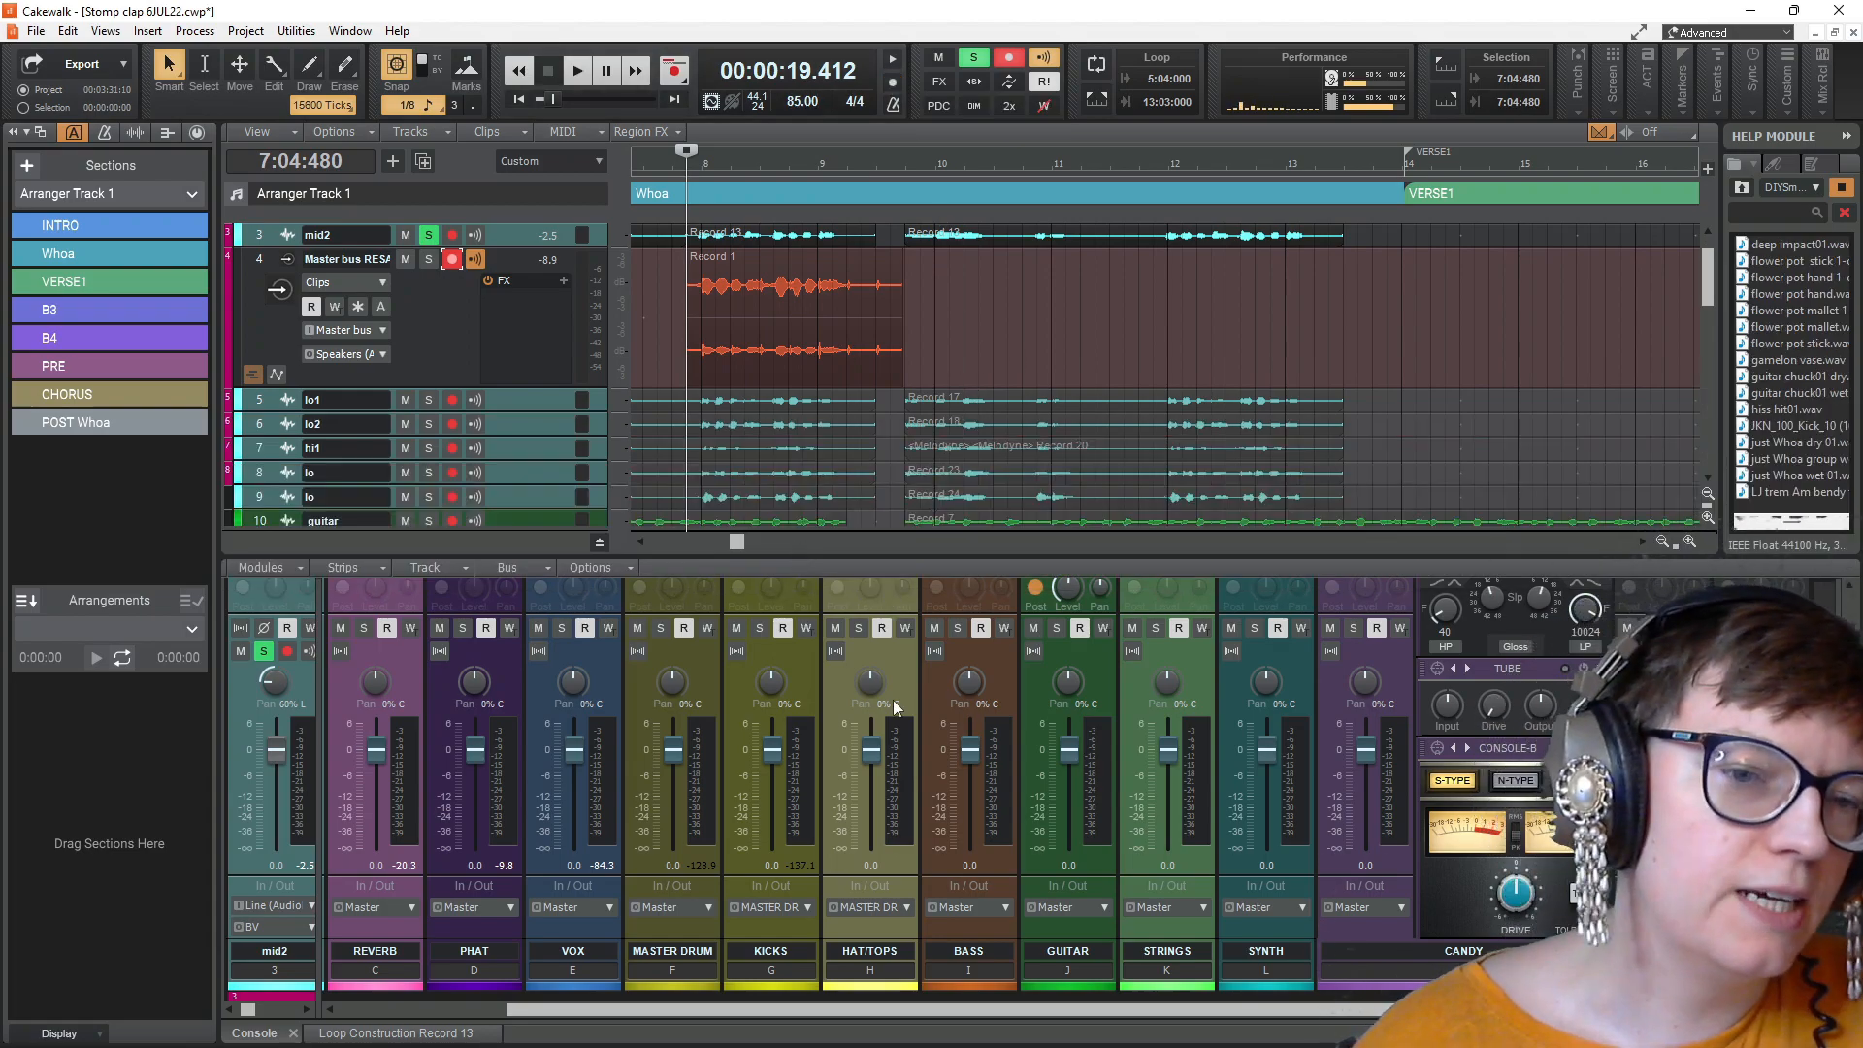
{"action": "left_click_drag", "start_coordinate": [586, 1004], "coordinate": [419, 1005]}
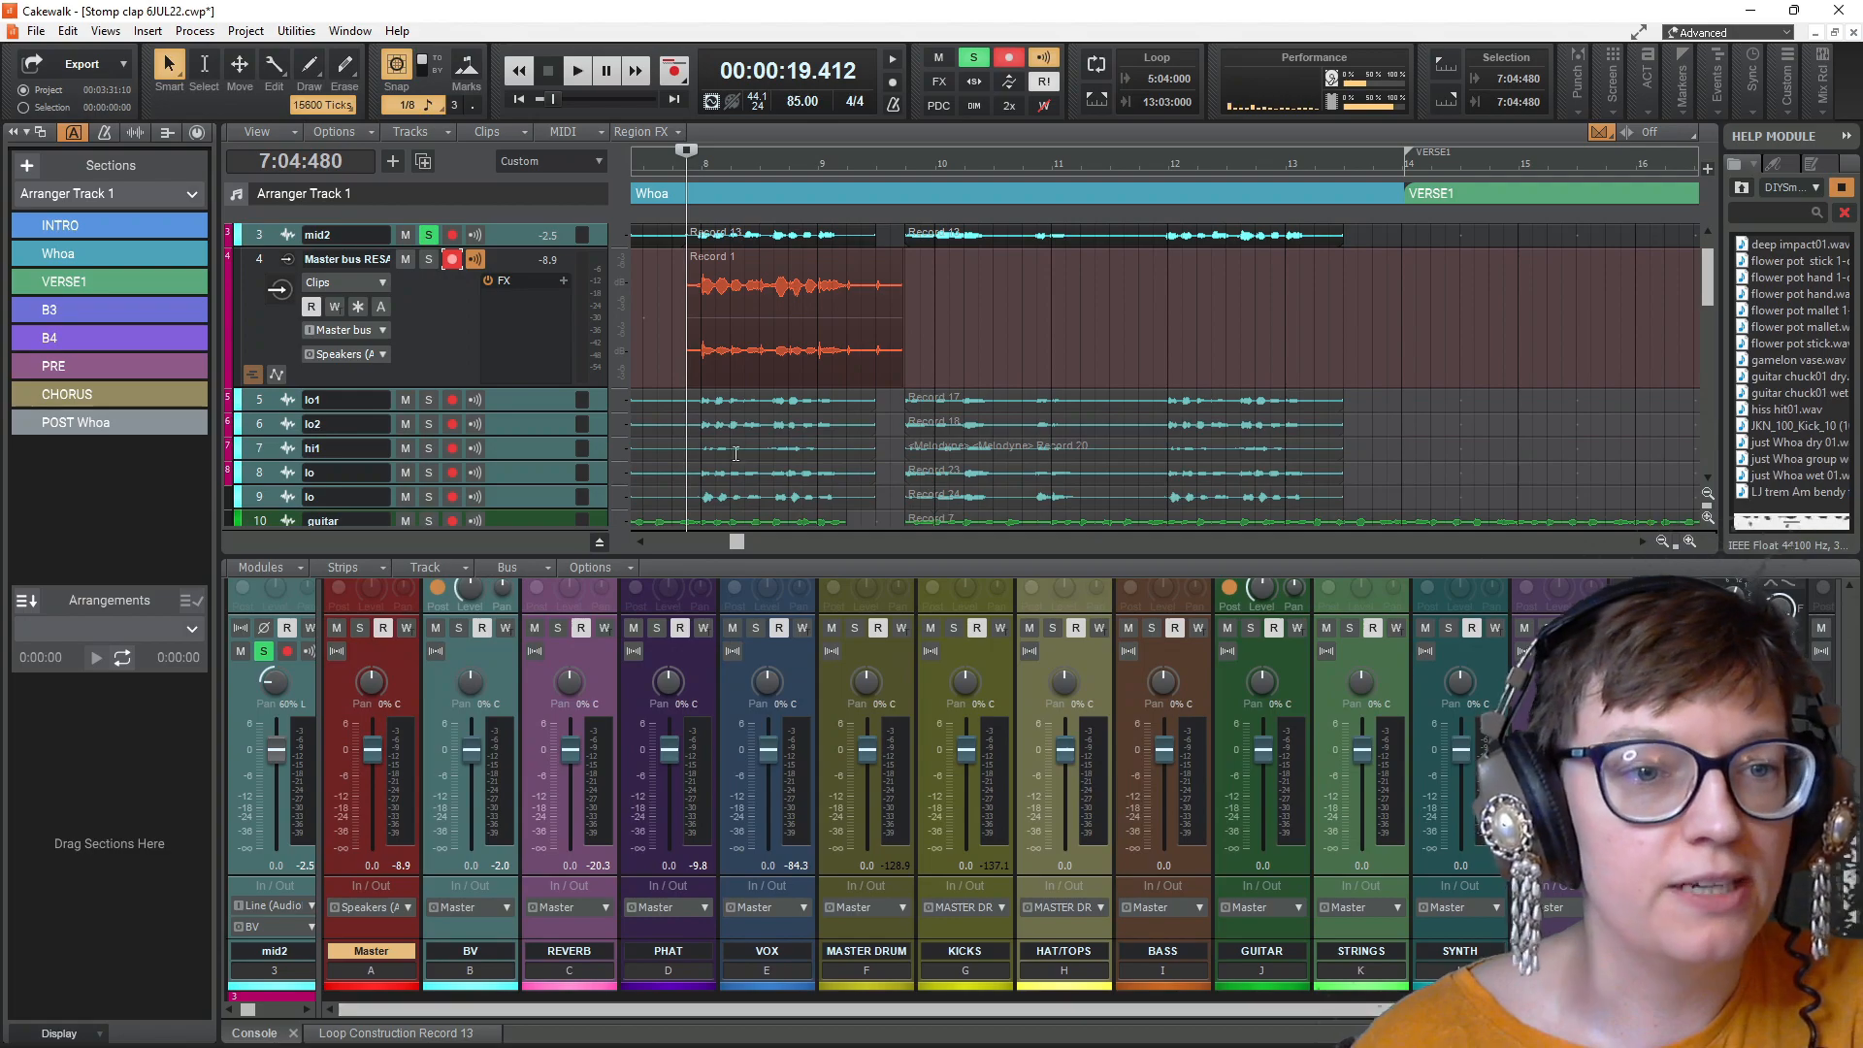
{"action": "left_click", "coordinate": [773, 285]}
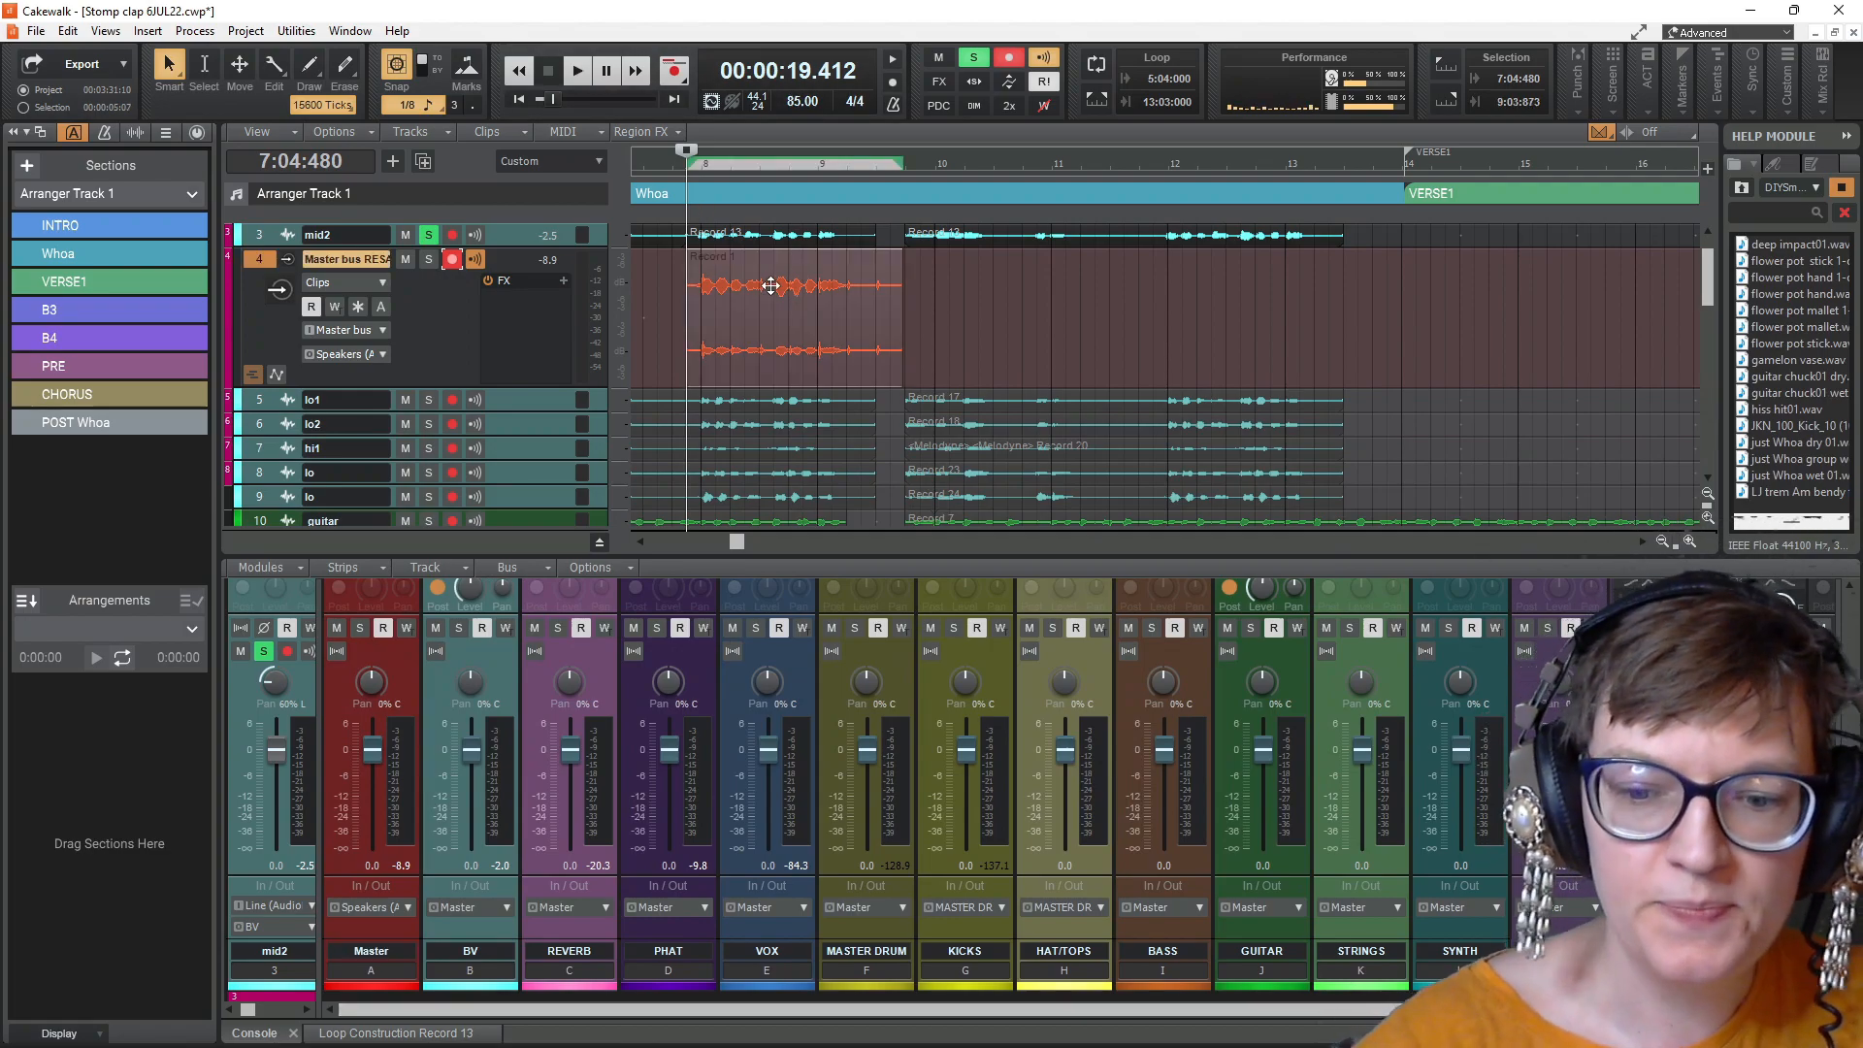
{"action": "key", "text": "Delete"}
Step: Record a new take of the mid2 vocal onto the Master bus RESAMPLER track and convert the clip to mono
{"action": "left_click", "coordinate": [678, 66]}
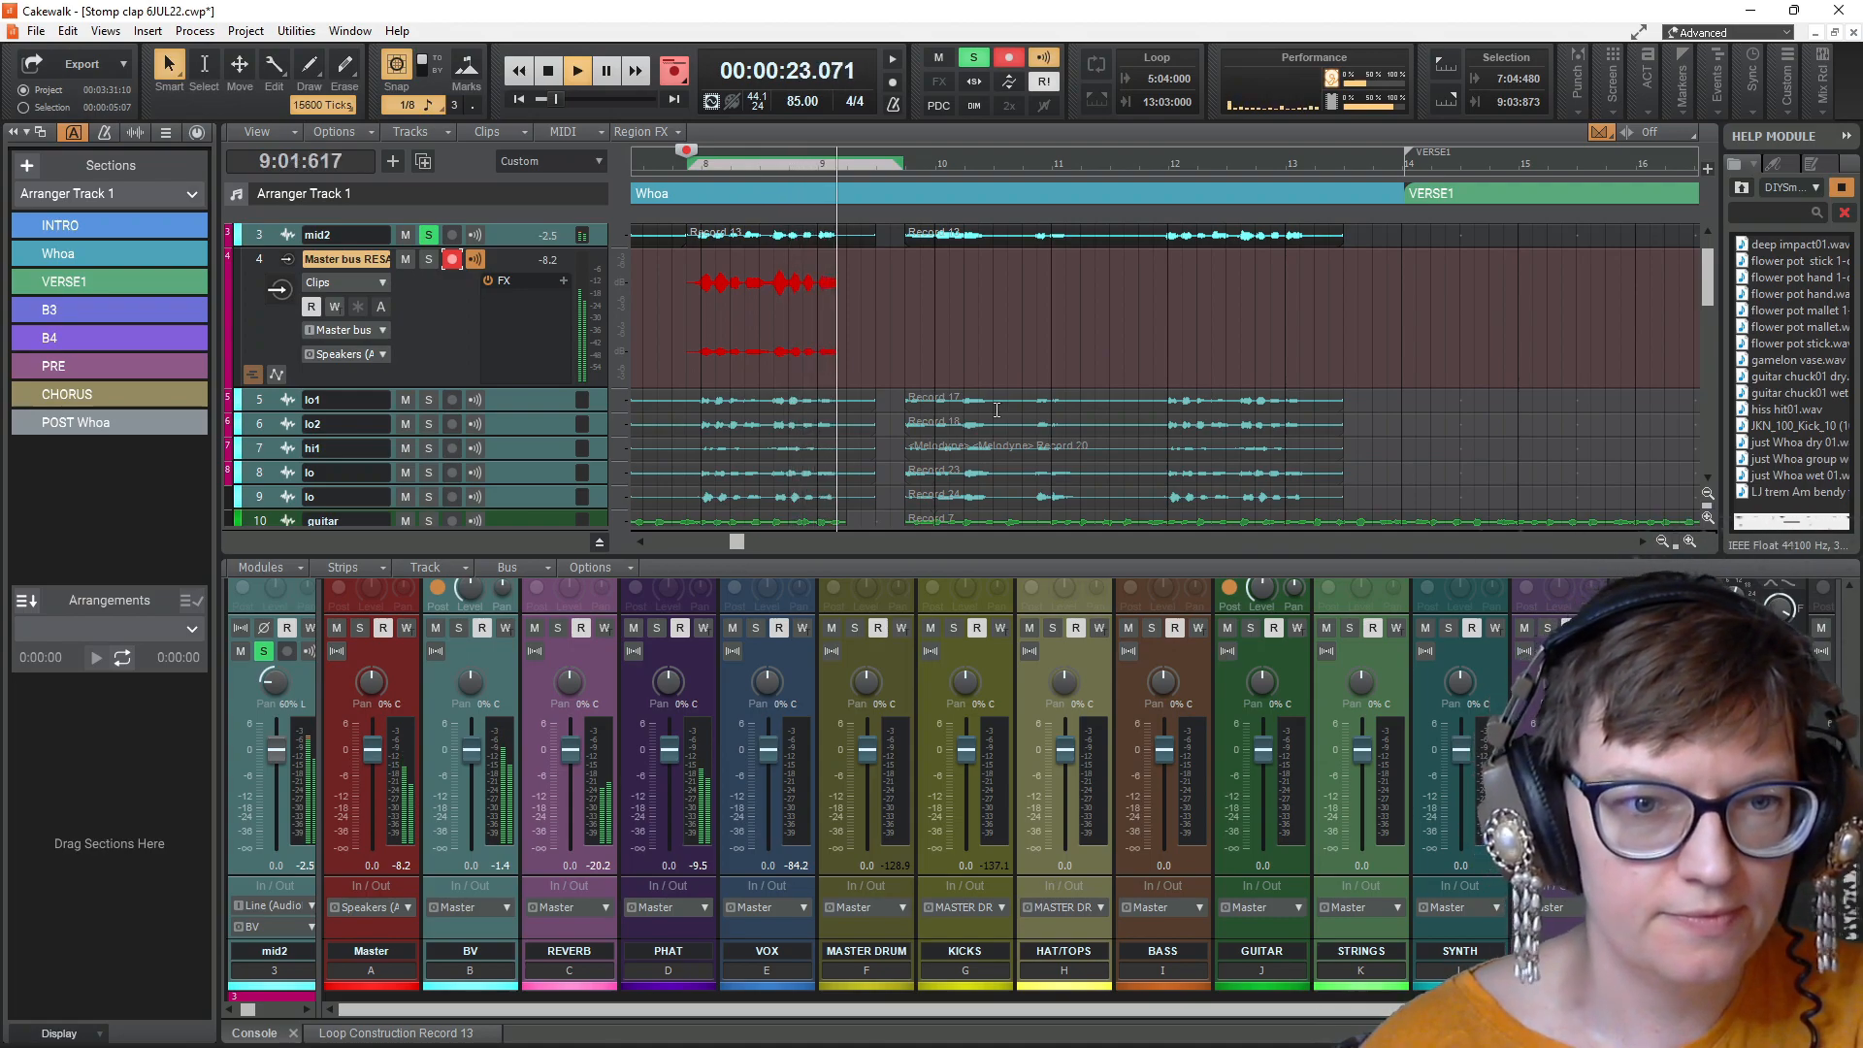
{"action": "key", "text": "space"}
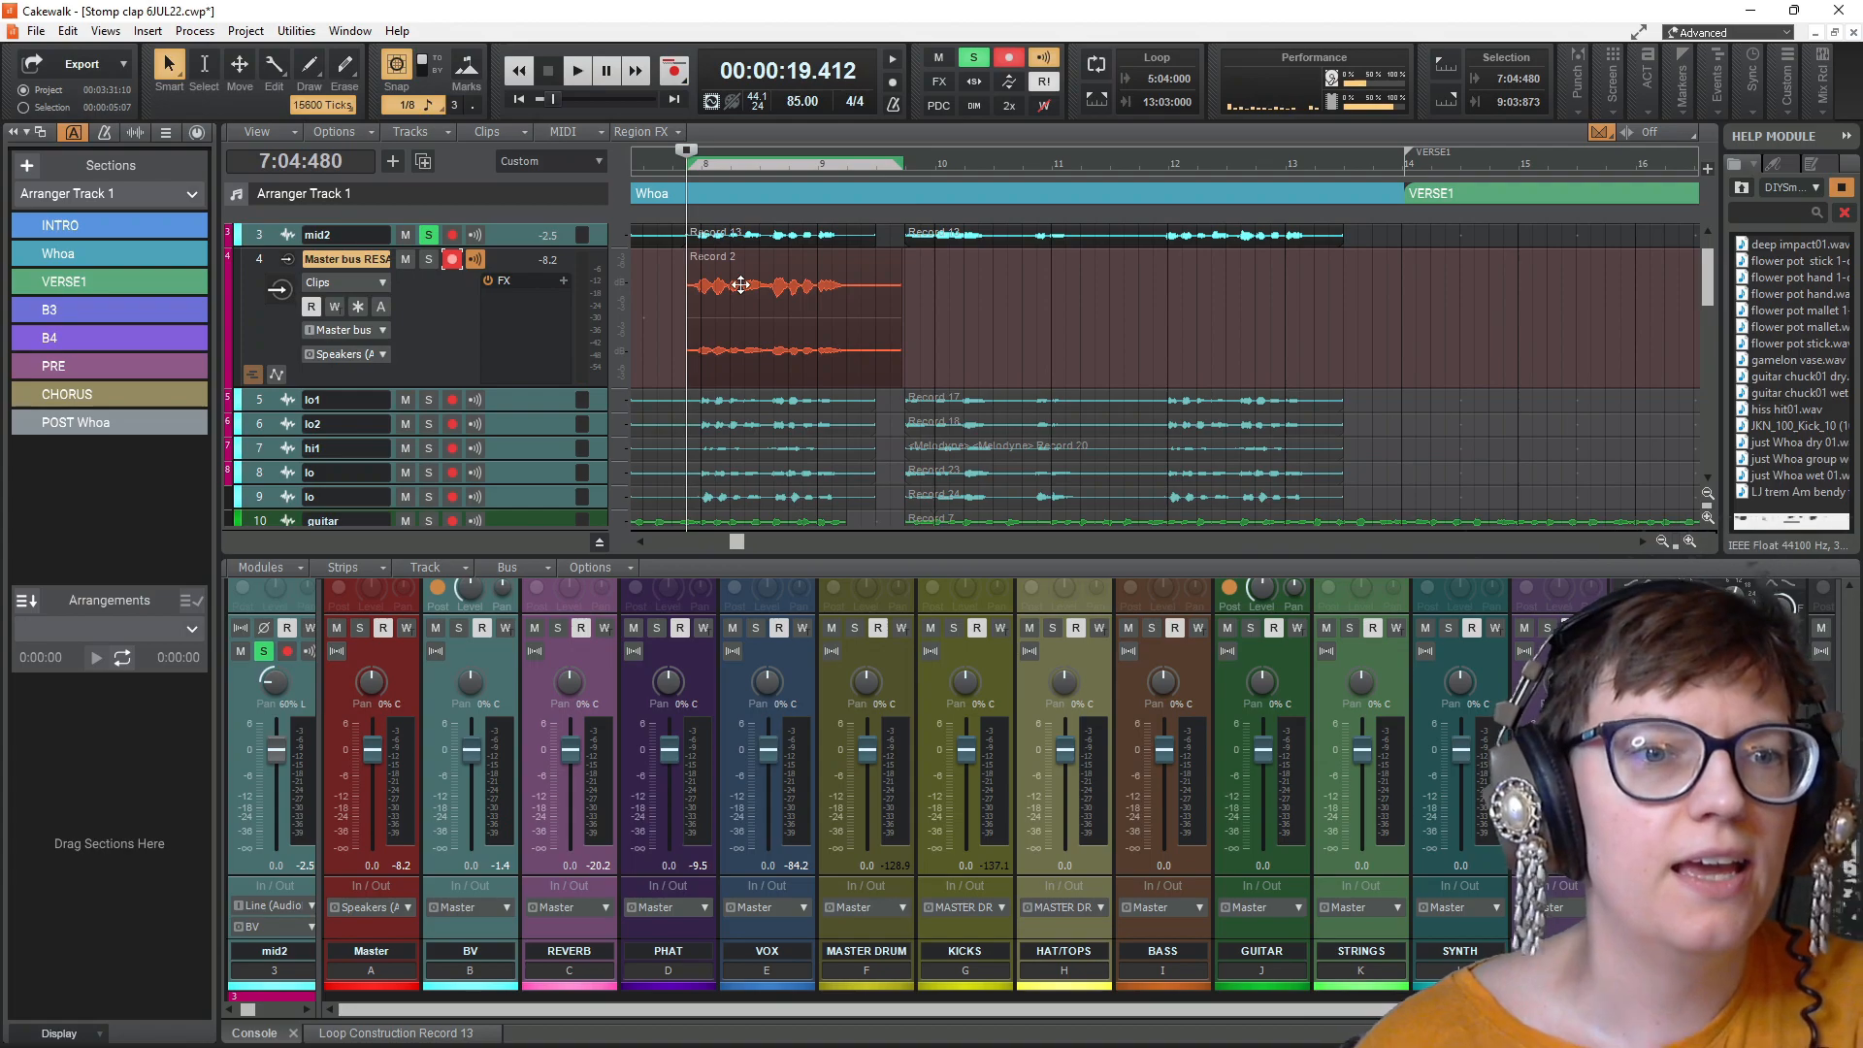
{"action": "left_click", "coordinate": [741, 285]}
{"action": "right_click", "coordinate": [742, 285]}
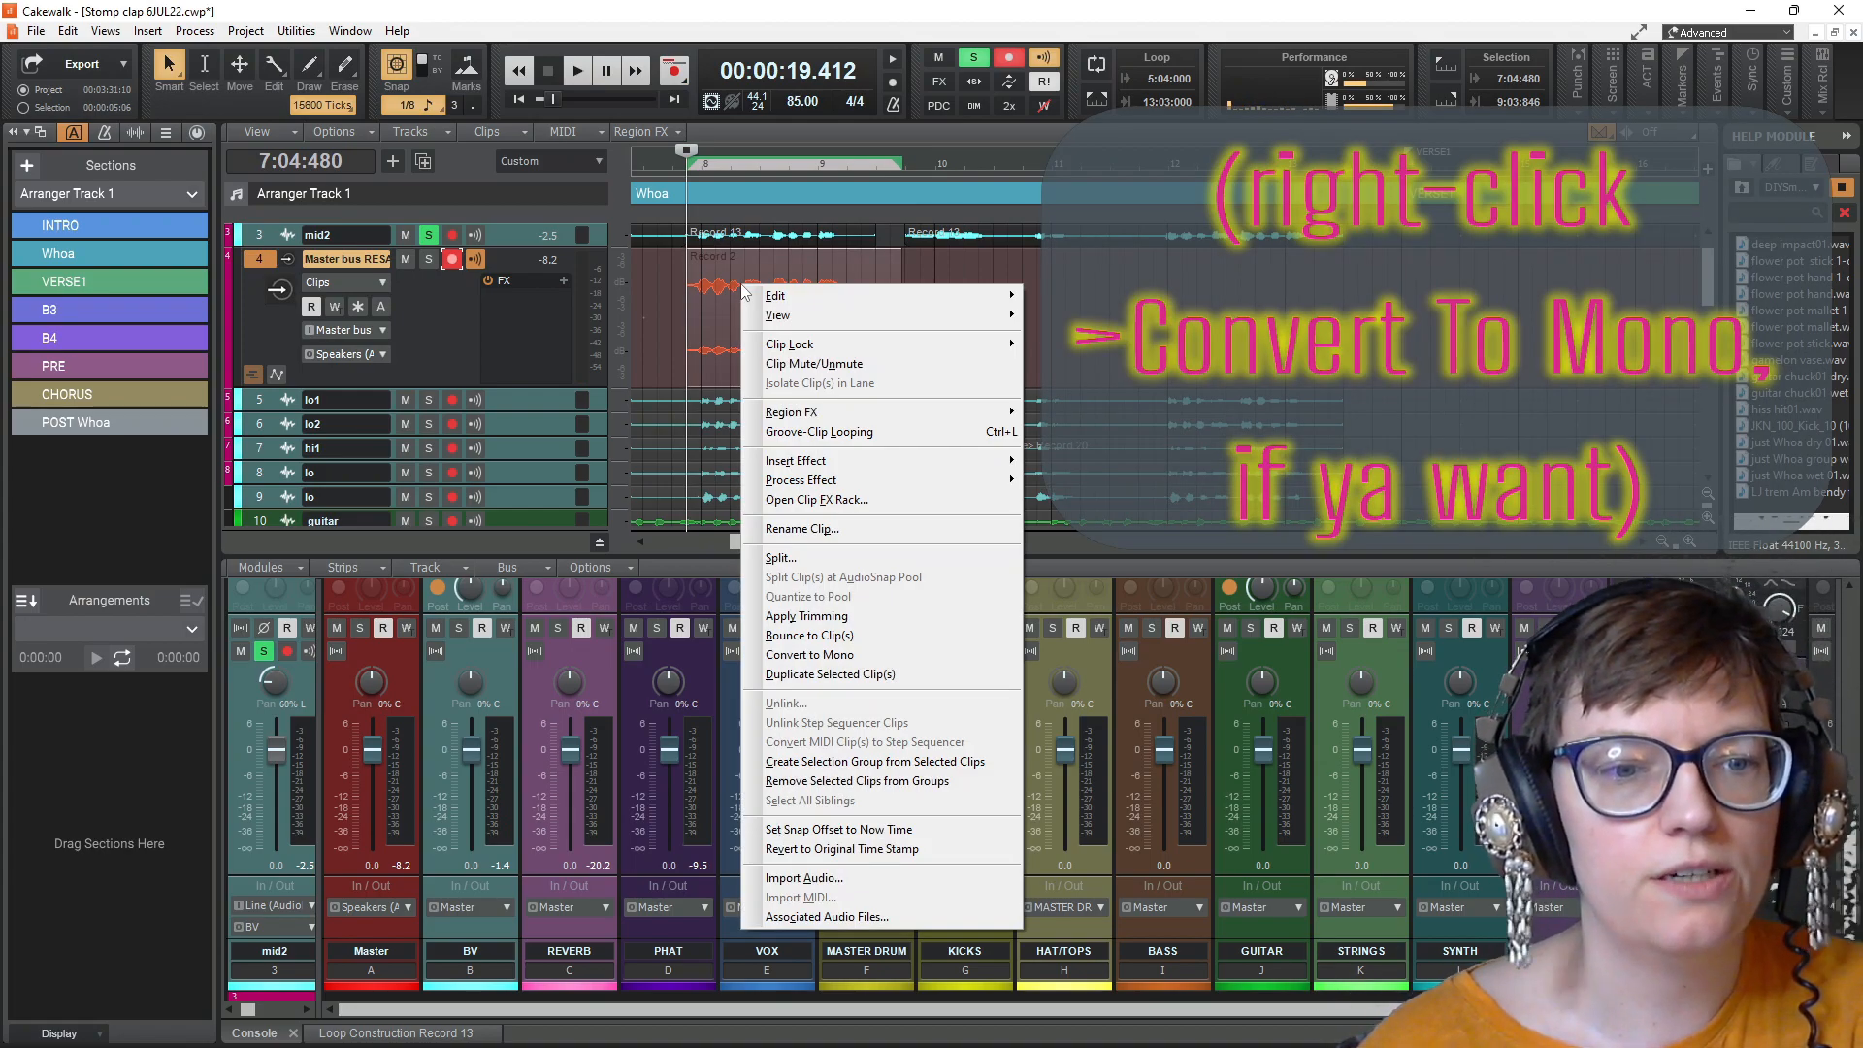
{"action": "left_click", "coordinate": [833, 655]}
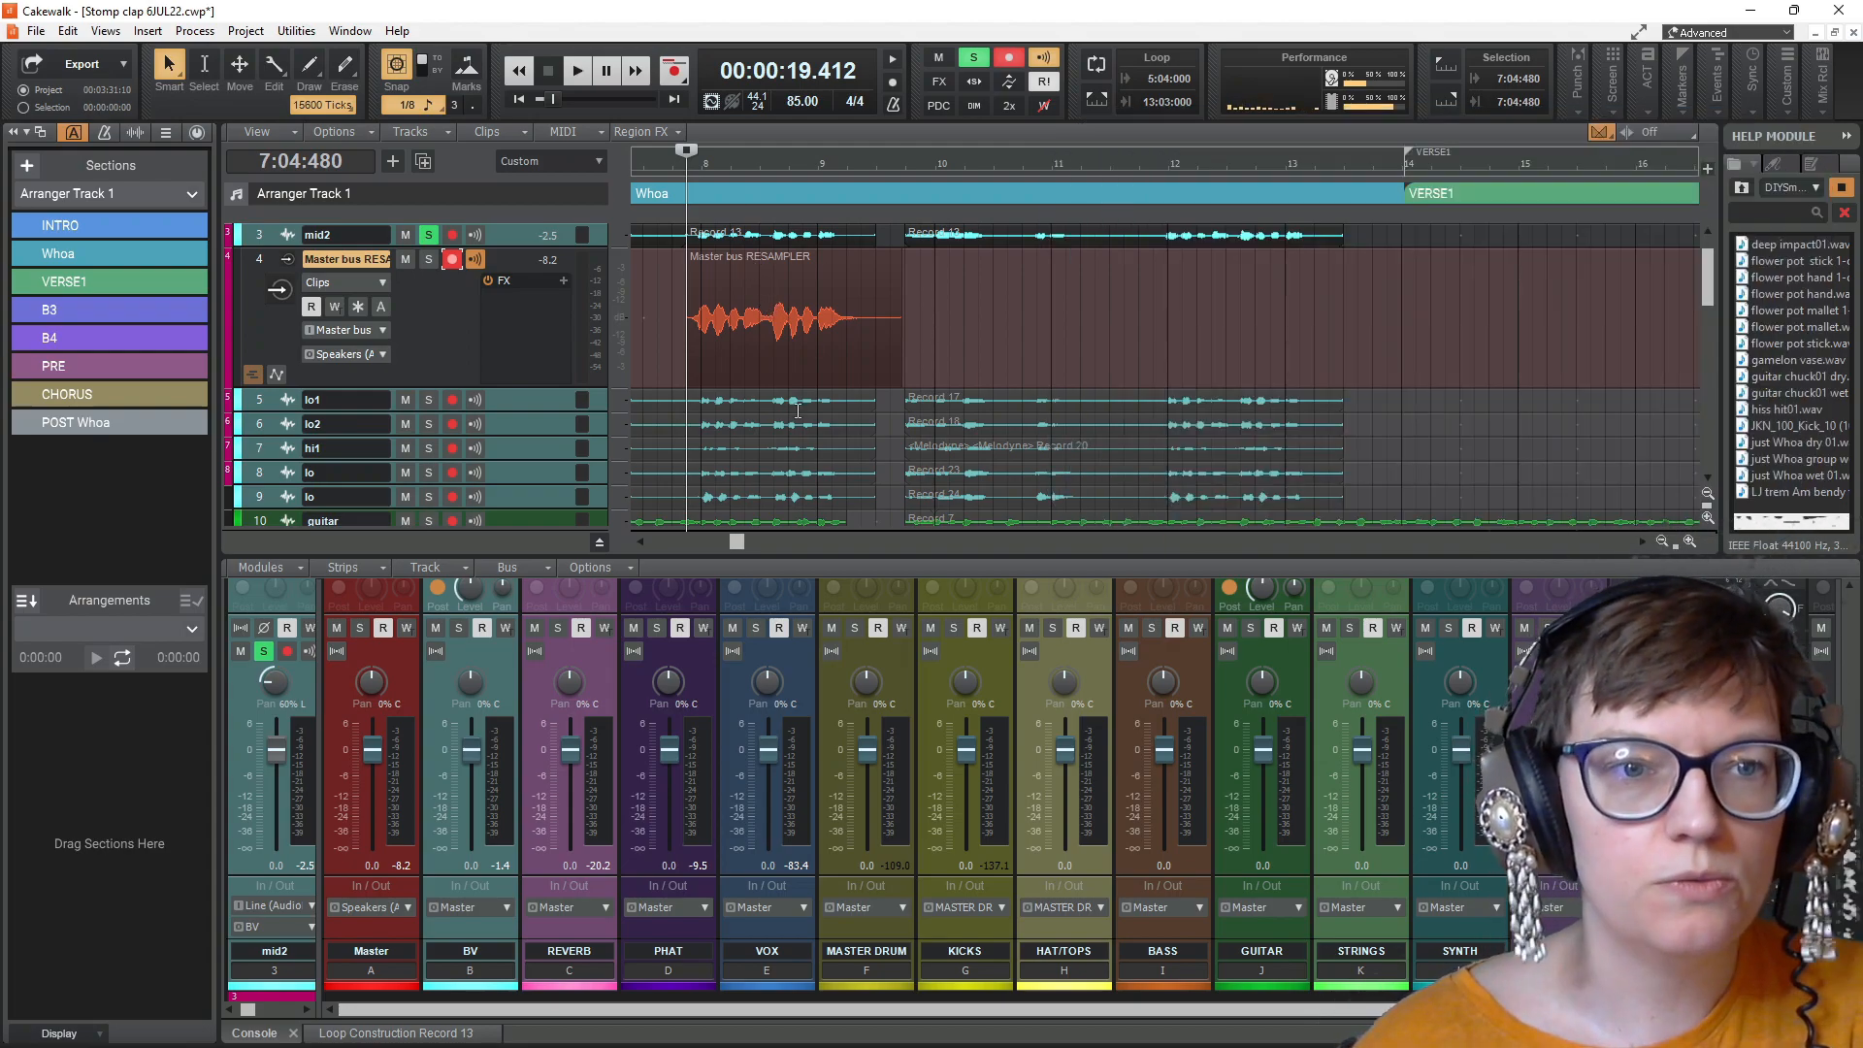
Step: Open the mono Master bus RESAMPLER clip in Loop Construction and save the loop as "Whoa wet" in the DIY Samples folder
{"action": "scroll", "coordinate": [750, 311], "scroll_direction": "up", "scroll_amount": 2}
{"action": "double_click", "coordinate": [752, 366]}
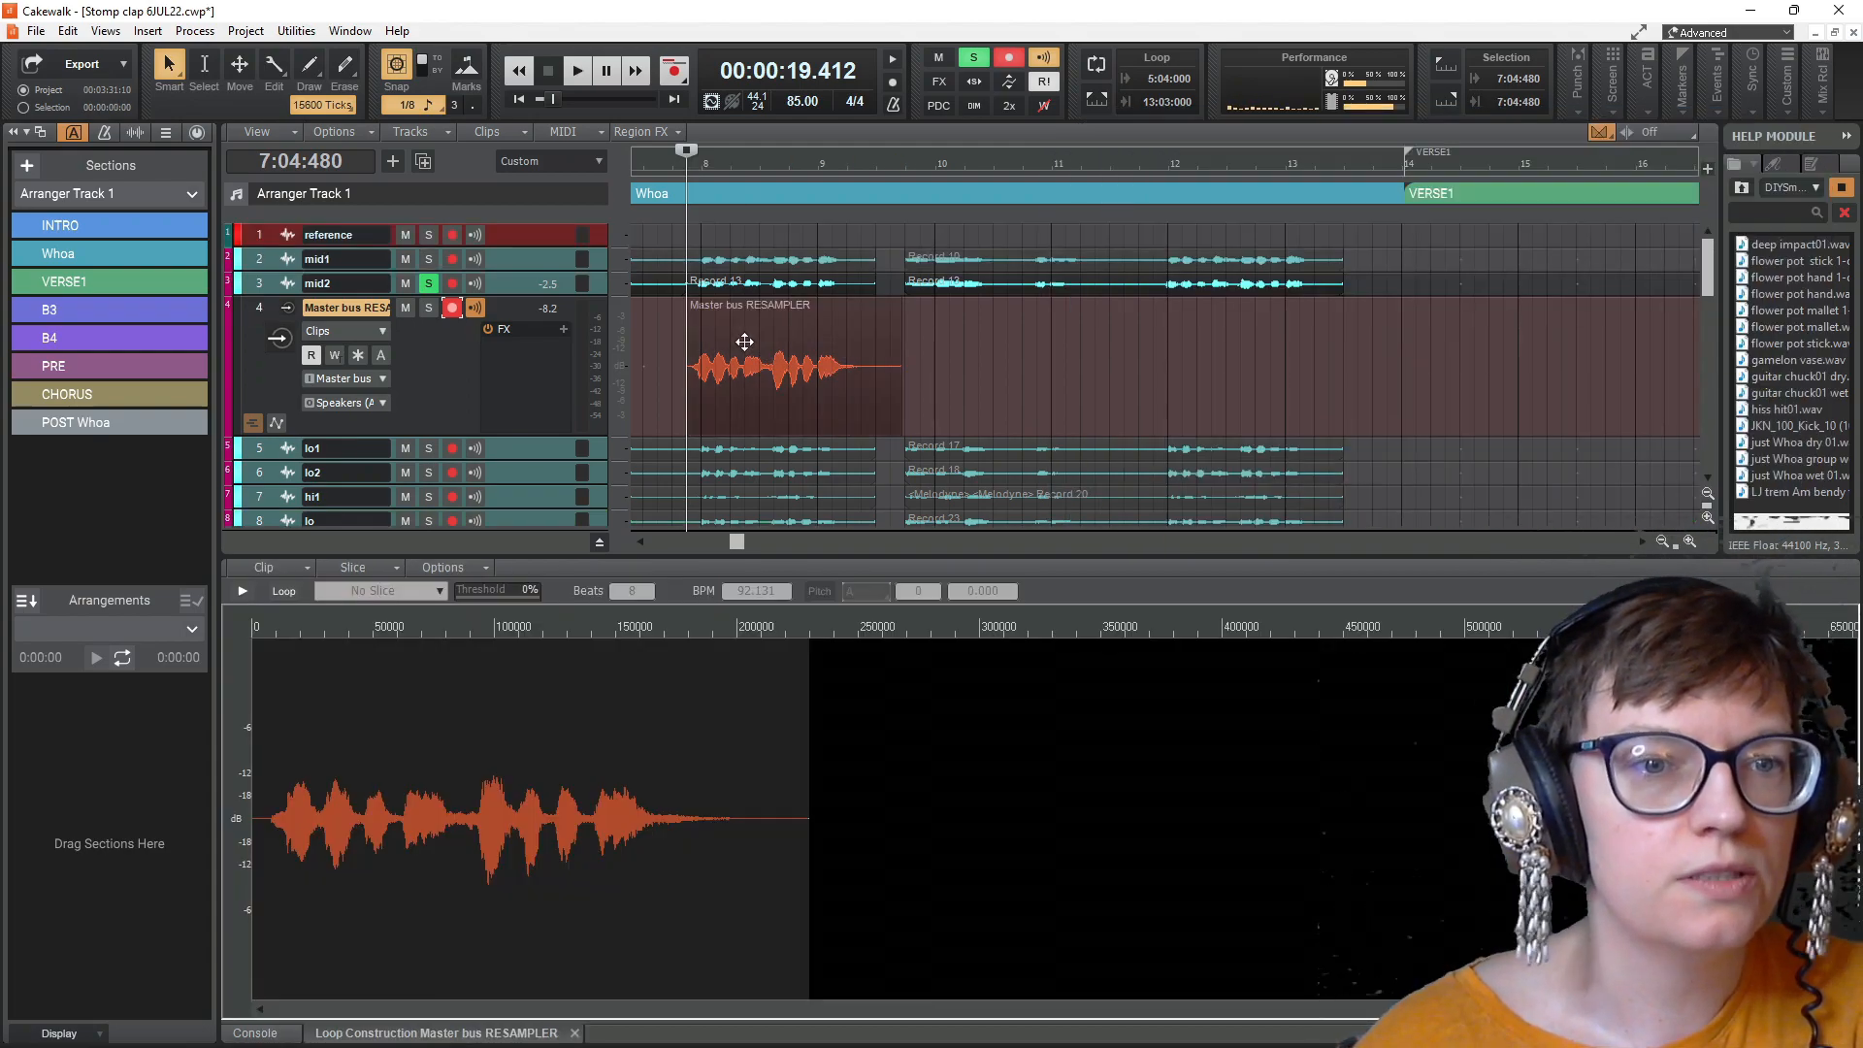
{"action": "left_click", "coordinate": [305, 567]}
{"action": "left_click", "coordinate": [312, 586]}
{"action": "scroll", "coordinate": [848, 540], "scroll_direction": "down", "scroll_amount": 1}
{"action": "scroll", "coordinate": [847, 539], "scroll_direction": "down", "scroll_amount": 5}
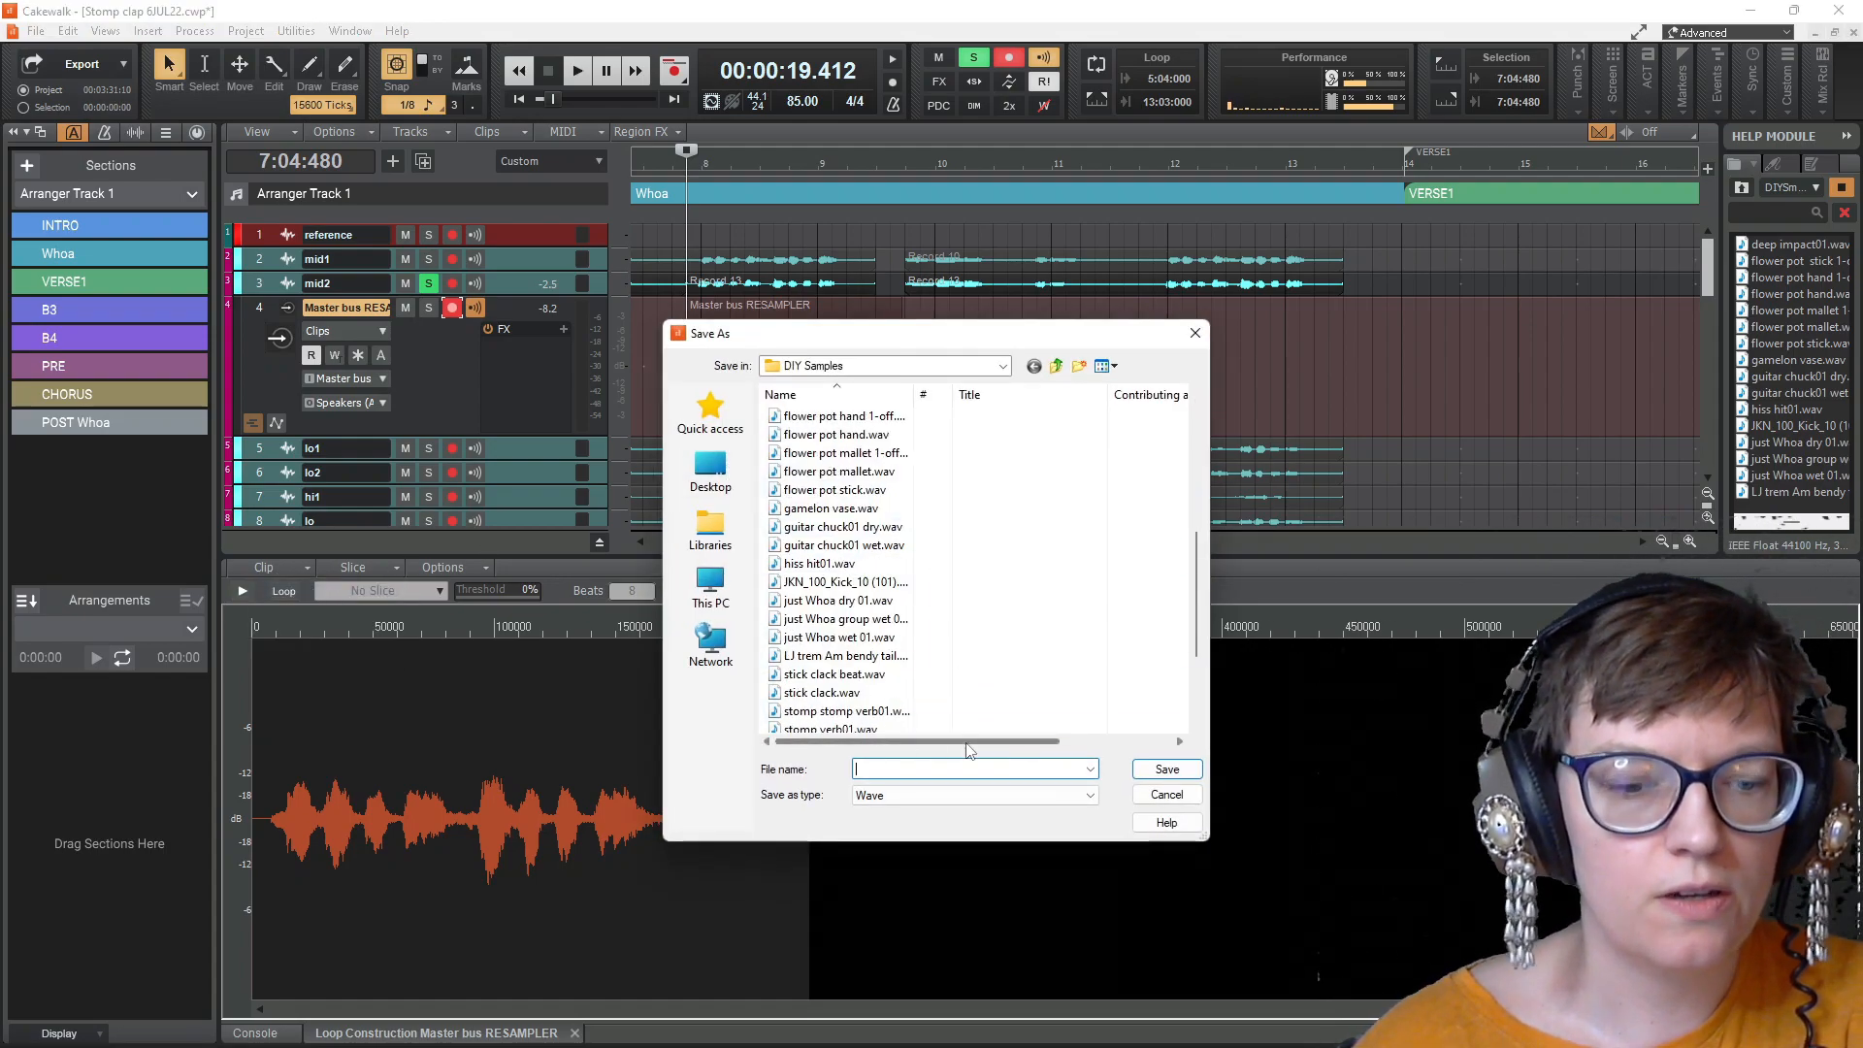
{"action": "type", "text": "Whoa"}
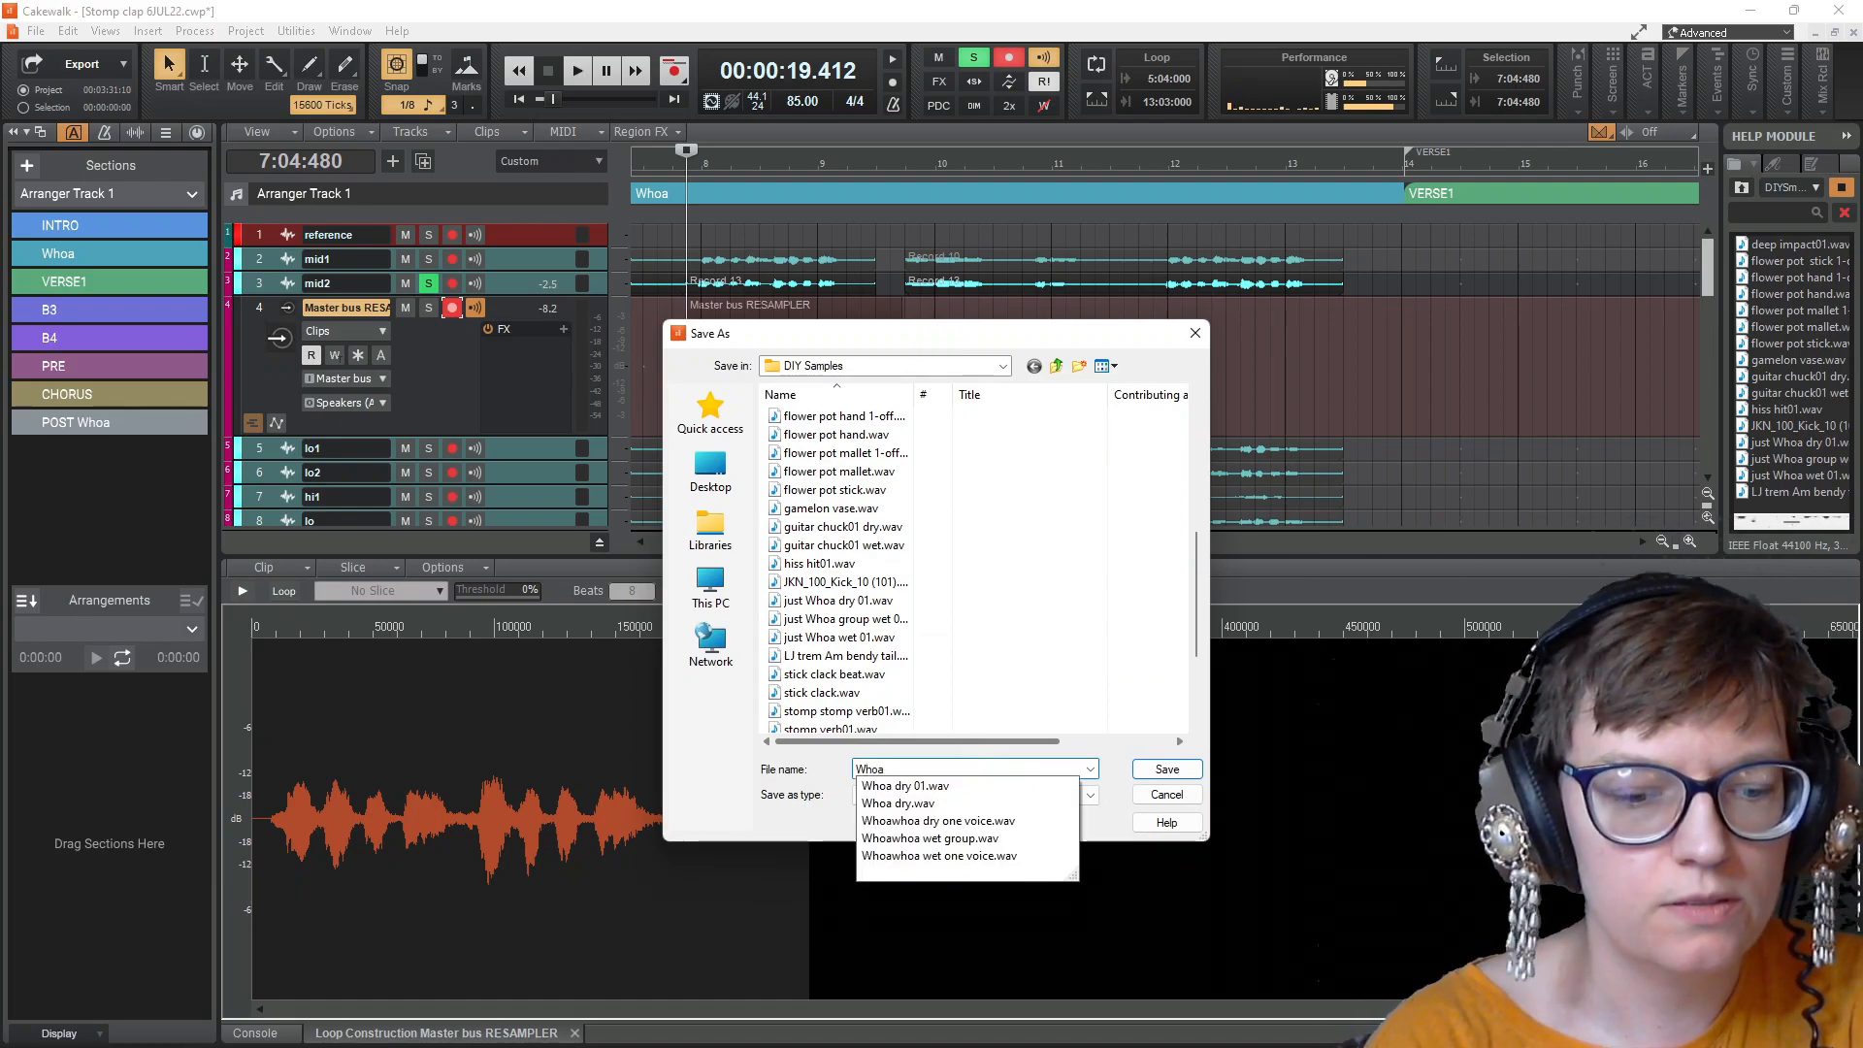
{"action": "type", "text": " wet"}
{"action": "key", "text": "Return"}
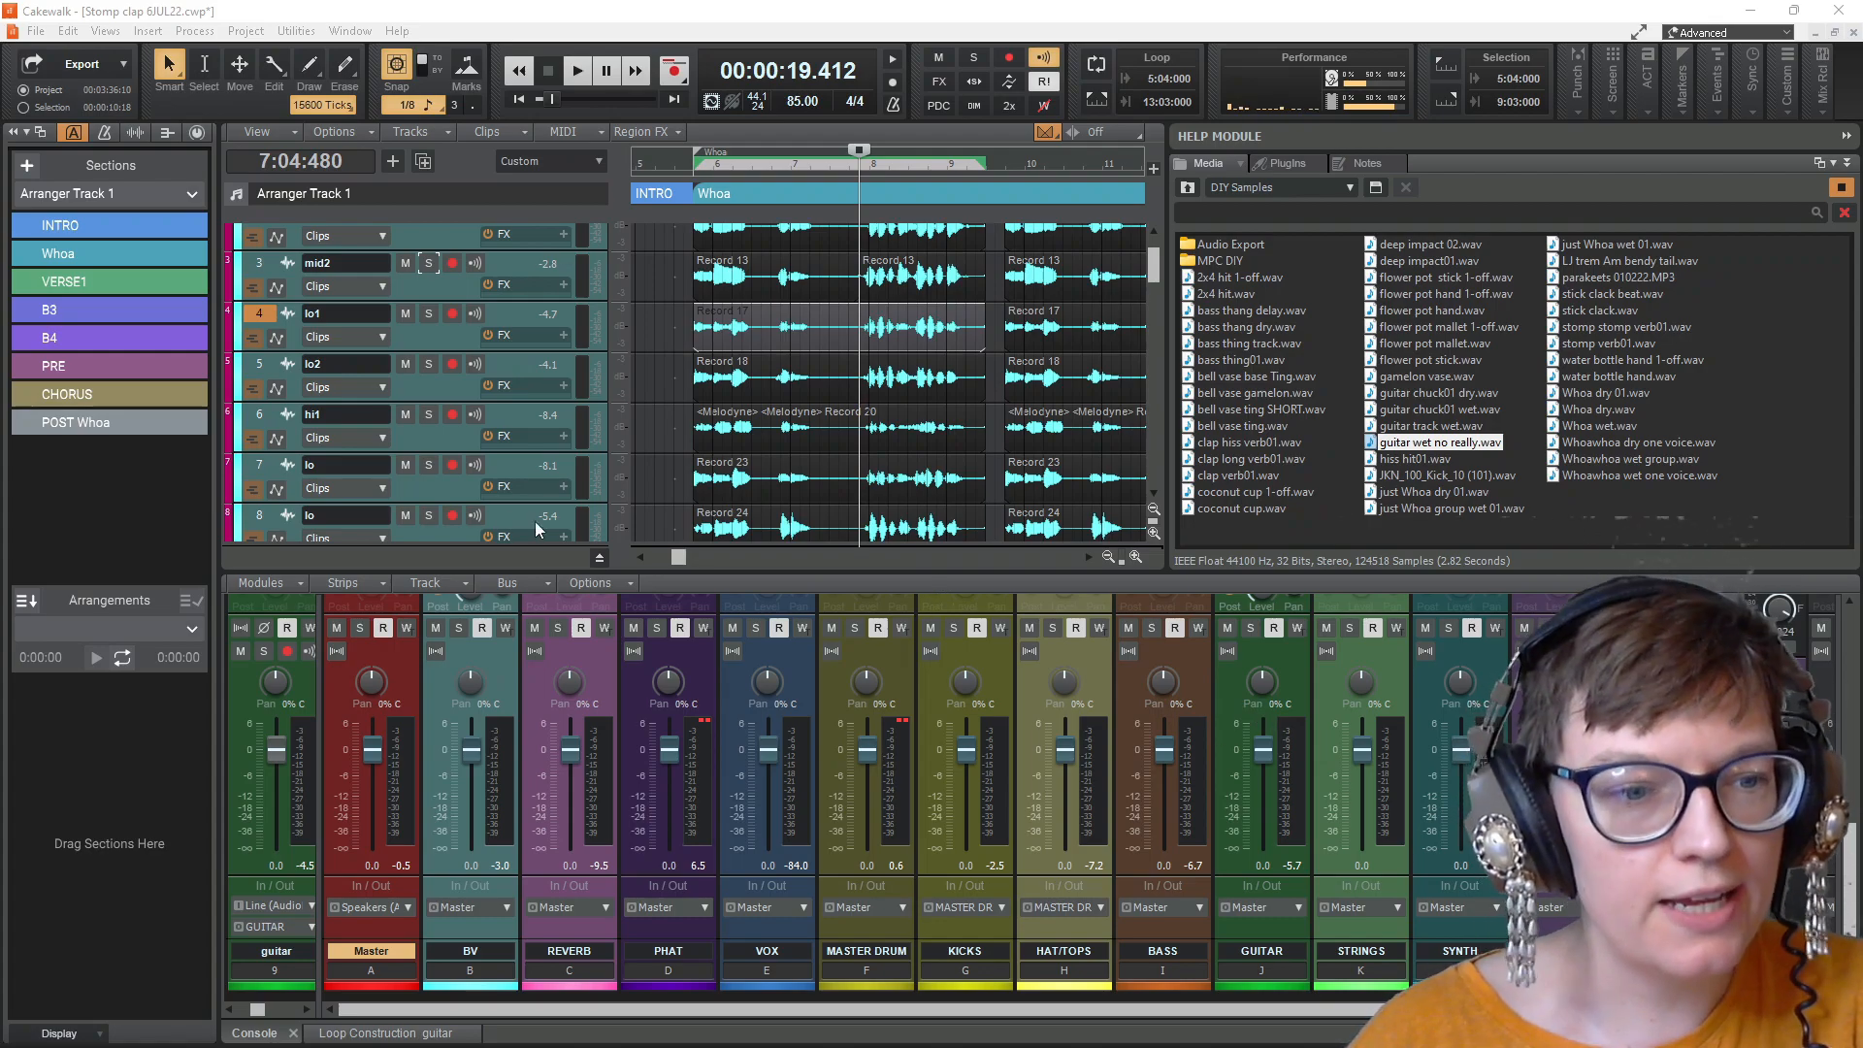
Step: Solo the BV bus in the console to isolate the background vocal group
{"action": "left_click_drag", "start_coordinate": [855, 541], "coordinate": [830, 413]}
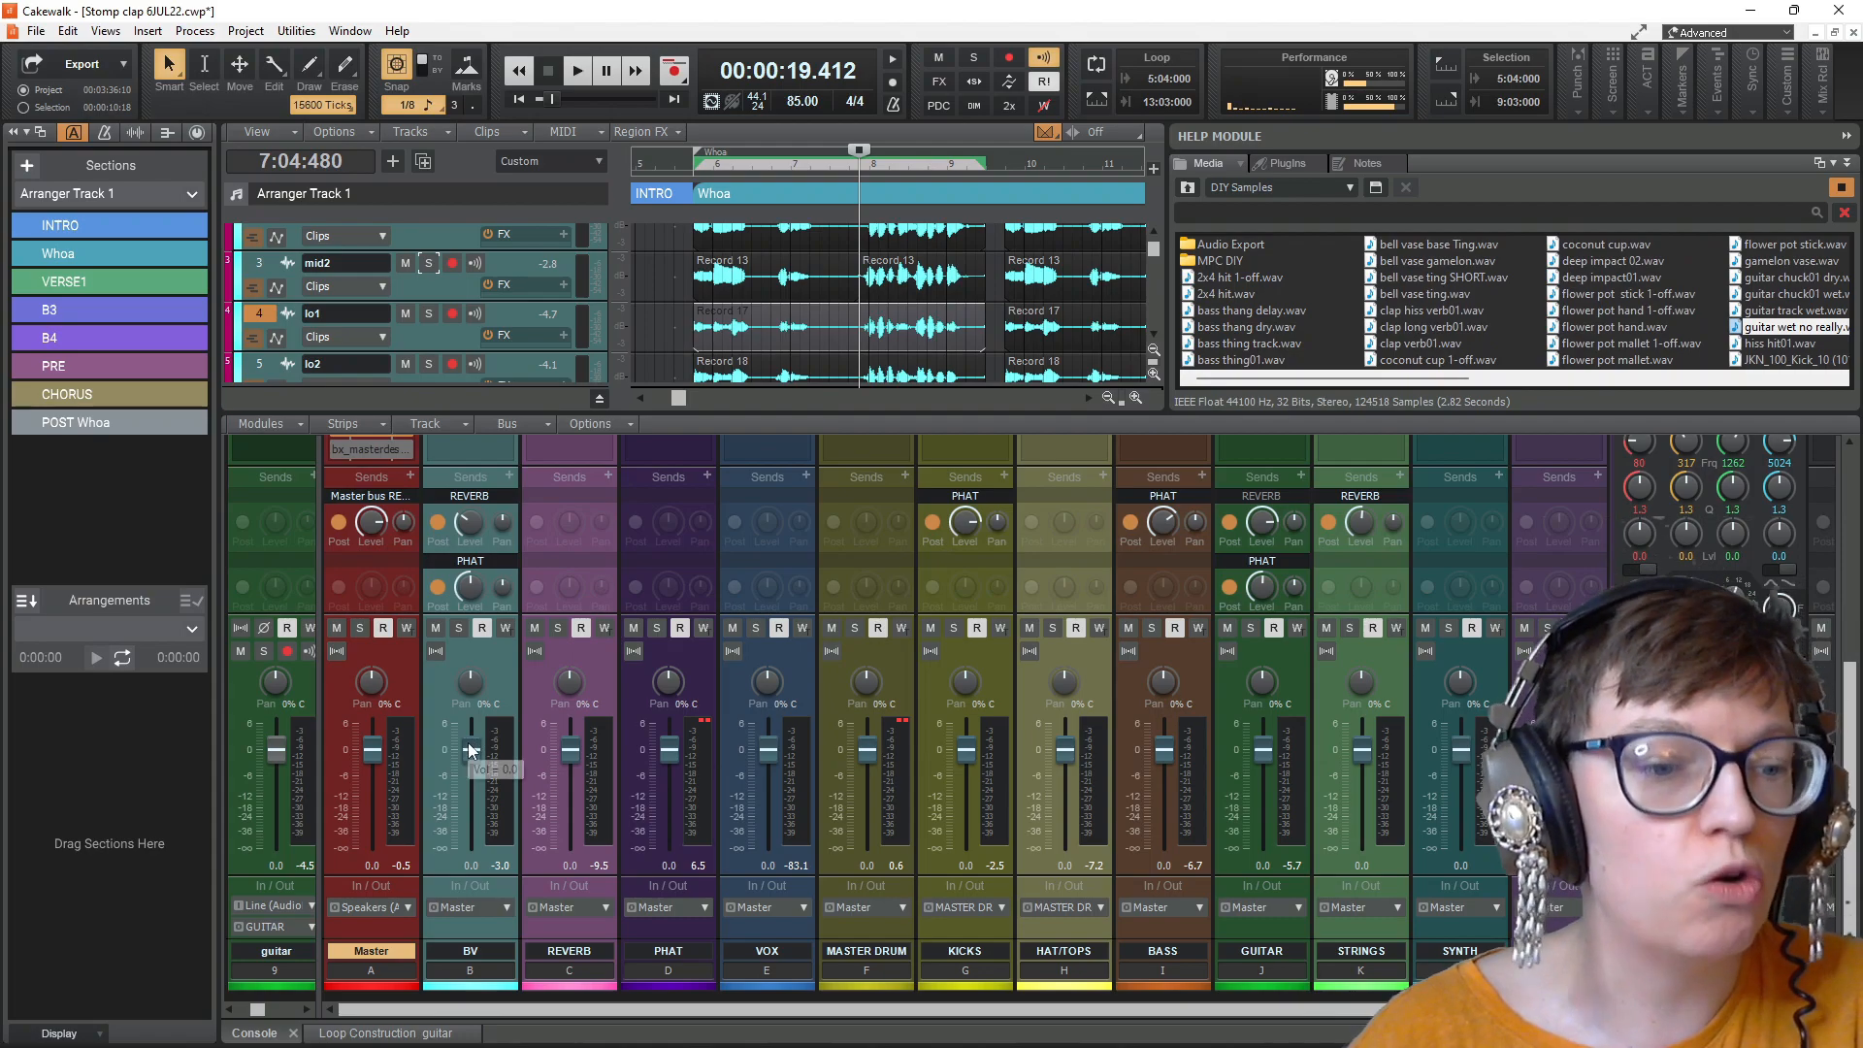
{"action": "left_click", "coordinate": [459, 628]}
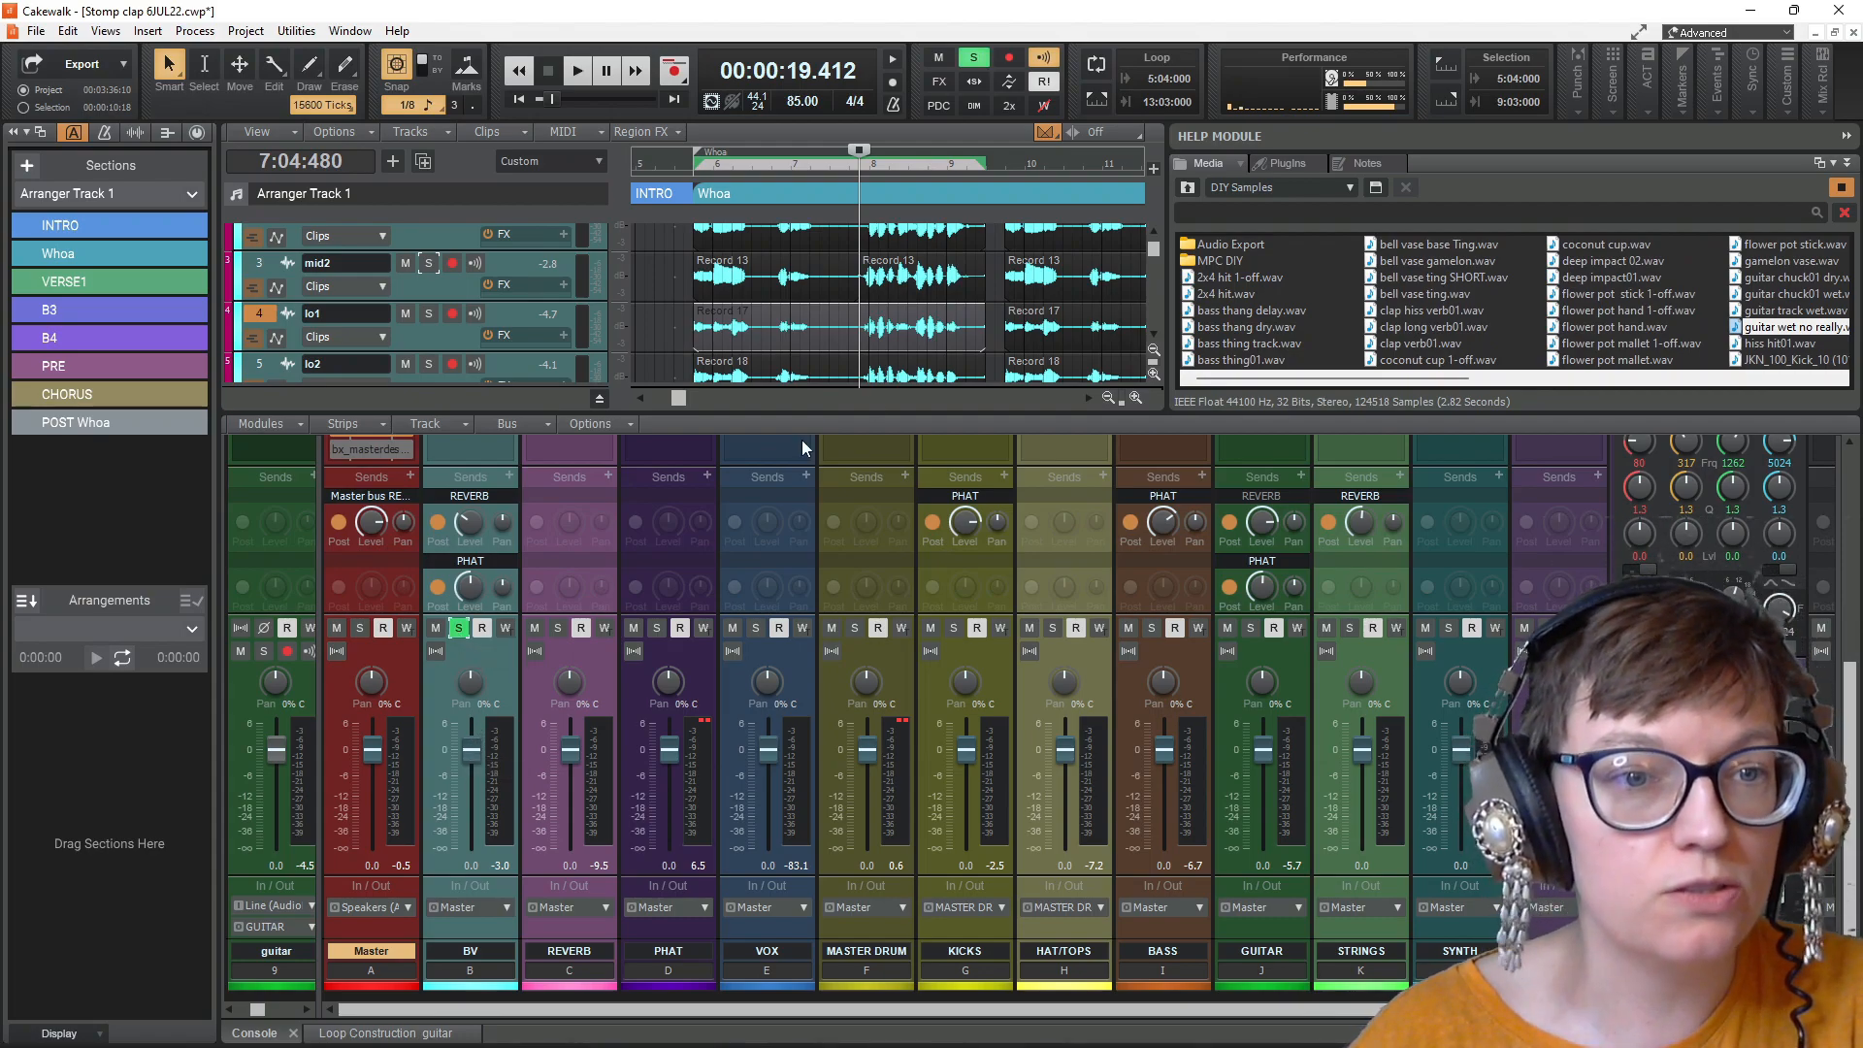
{"action": "left_click_drag", "start_coordinate": [888, 412], "coordinate": [912, 654]}
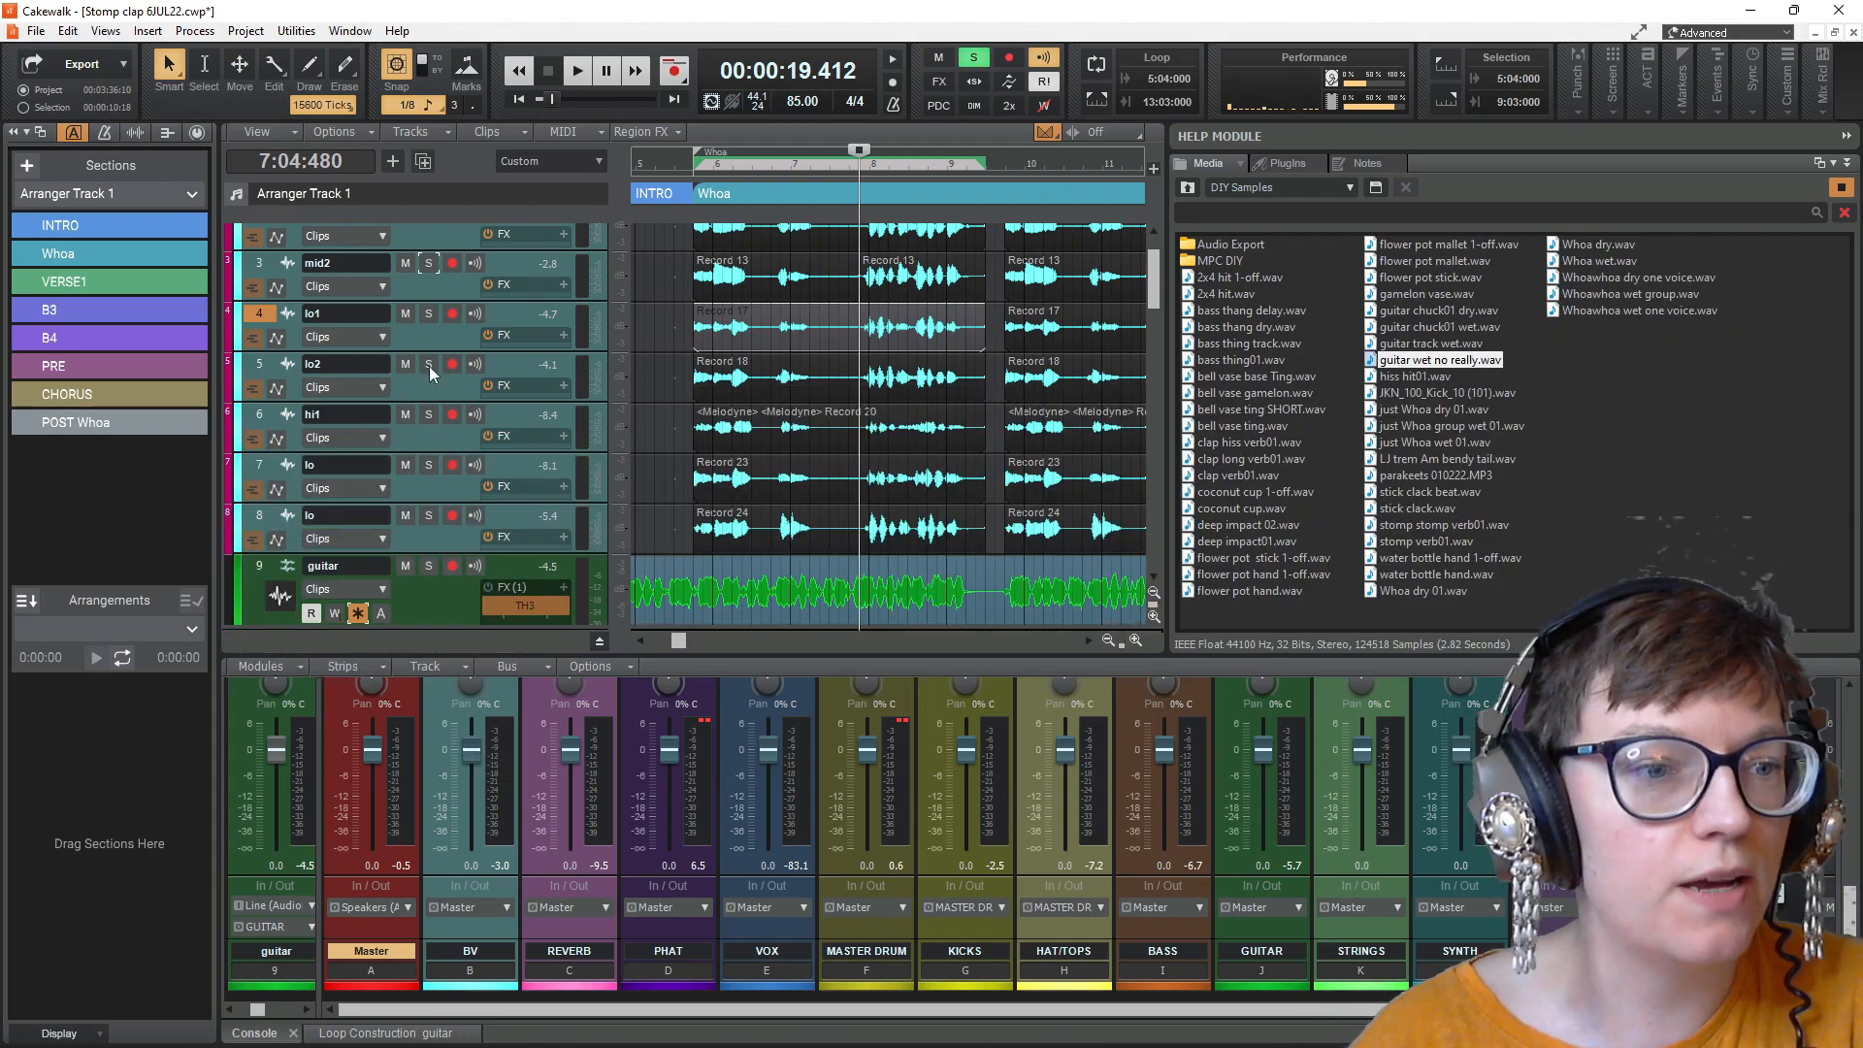
Step: Move the Master bus RESAMPLER track up the track list, between the last lo vocal track and the guitar track
{"action": "scroll", "coordinate": [433, 374], "scroll_direction": "down", "scroll_amount": 5}
{"action": "scroll", "coordinate": [443, 437], "scroll_direction": "up", "scroll_amount": 2}
{"action": "scroll", "coordinate": [446, 437], "scroll_direction": "down", "scroll_amount": 5}
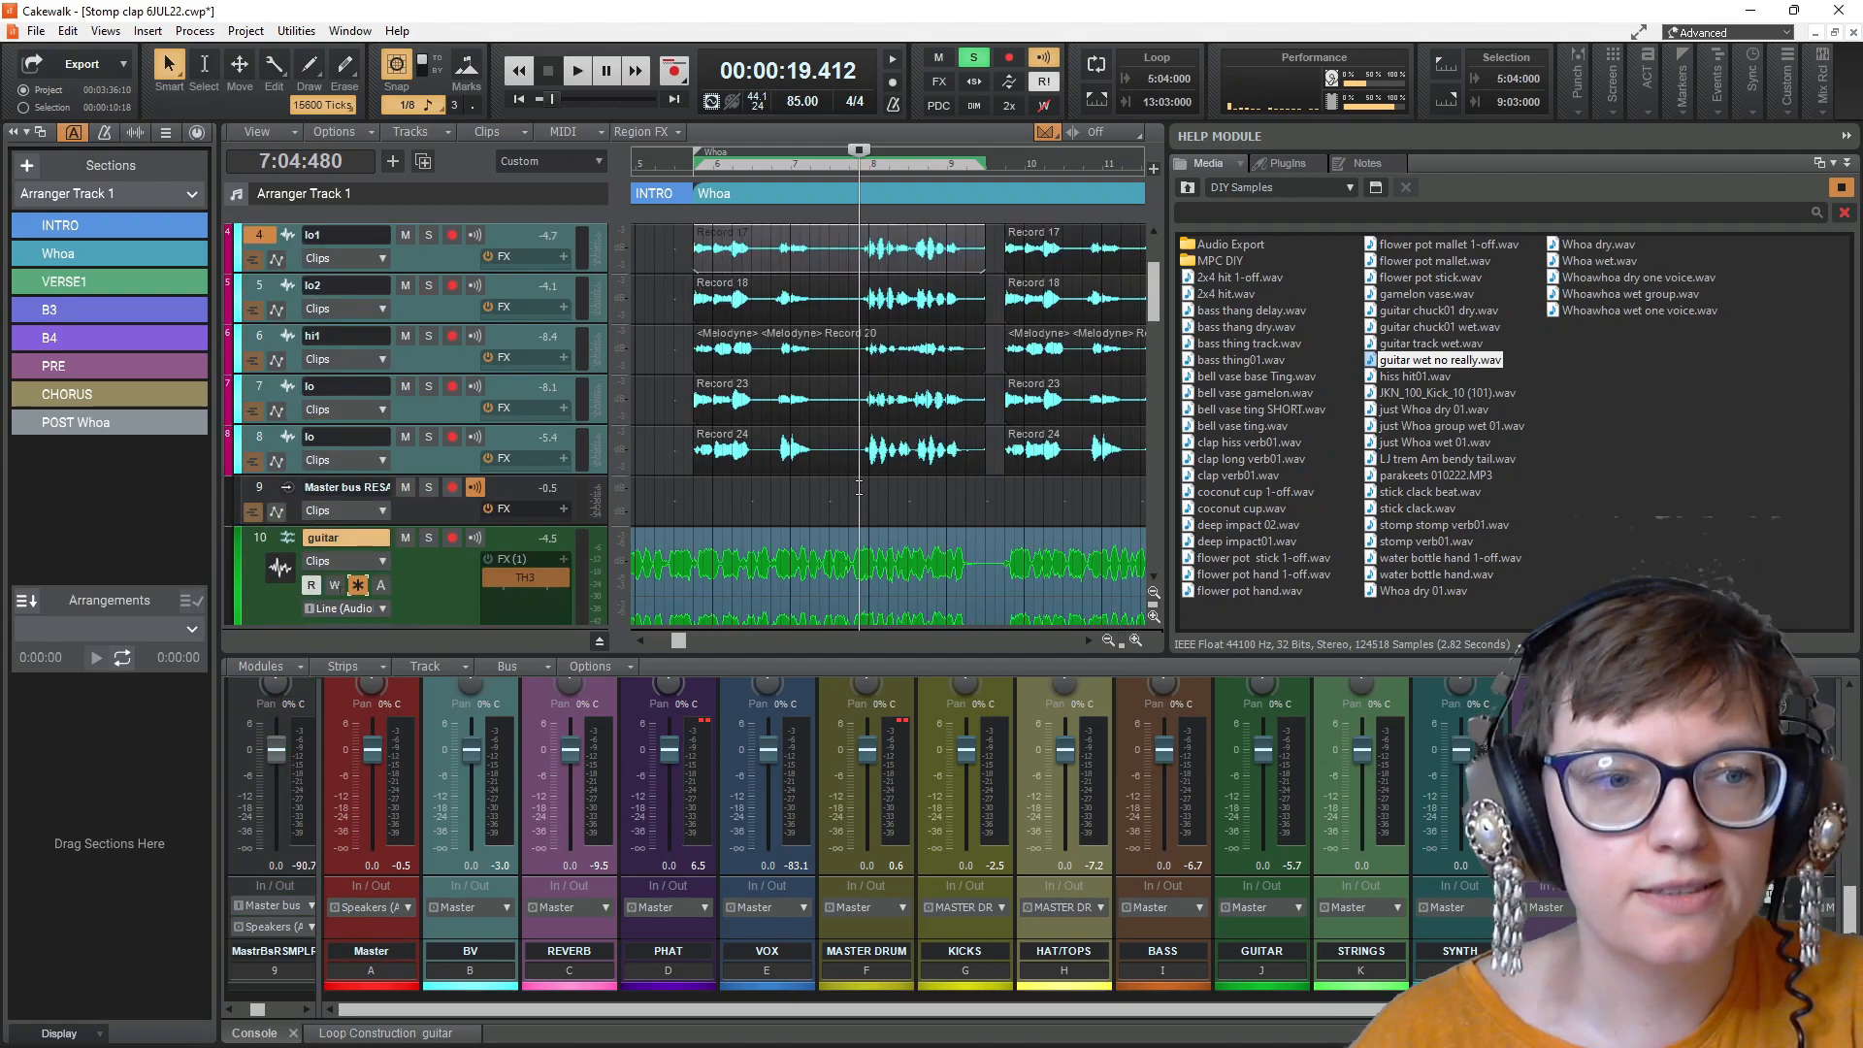
Step: Test playback of the soloed vocal group, arm the Master bus RESAMPLER track and record the group phrase onto it
{"action": "key", "text": "space"}
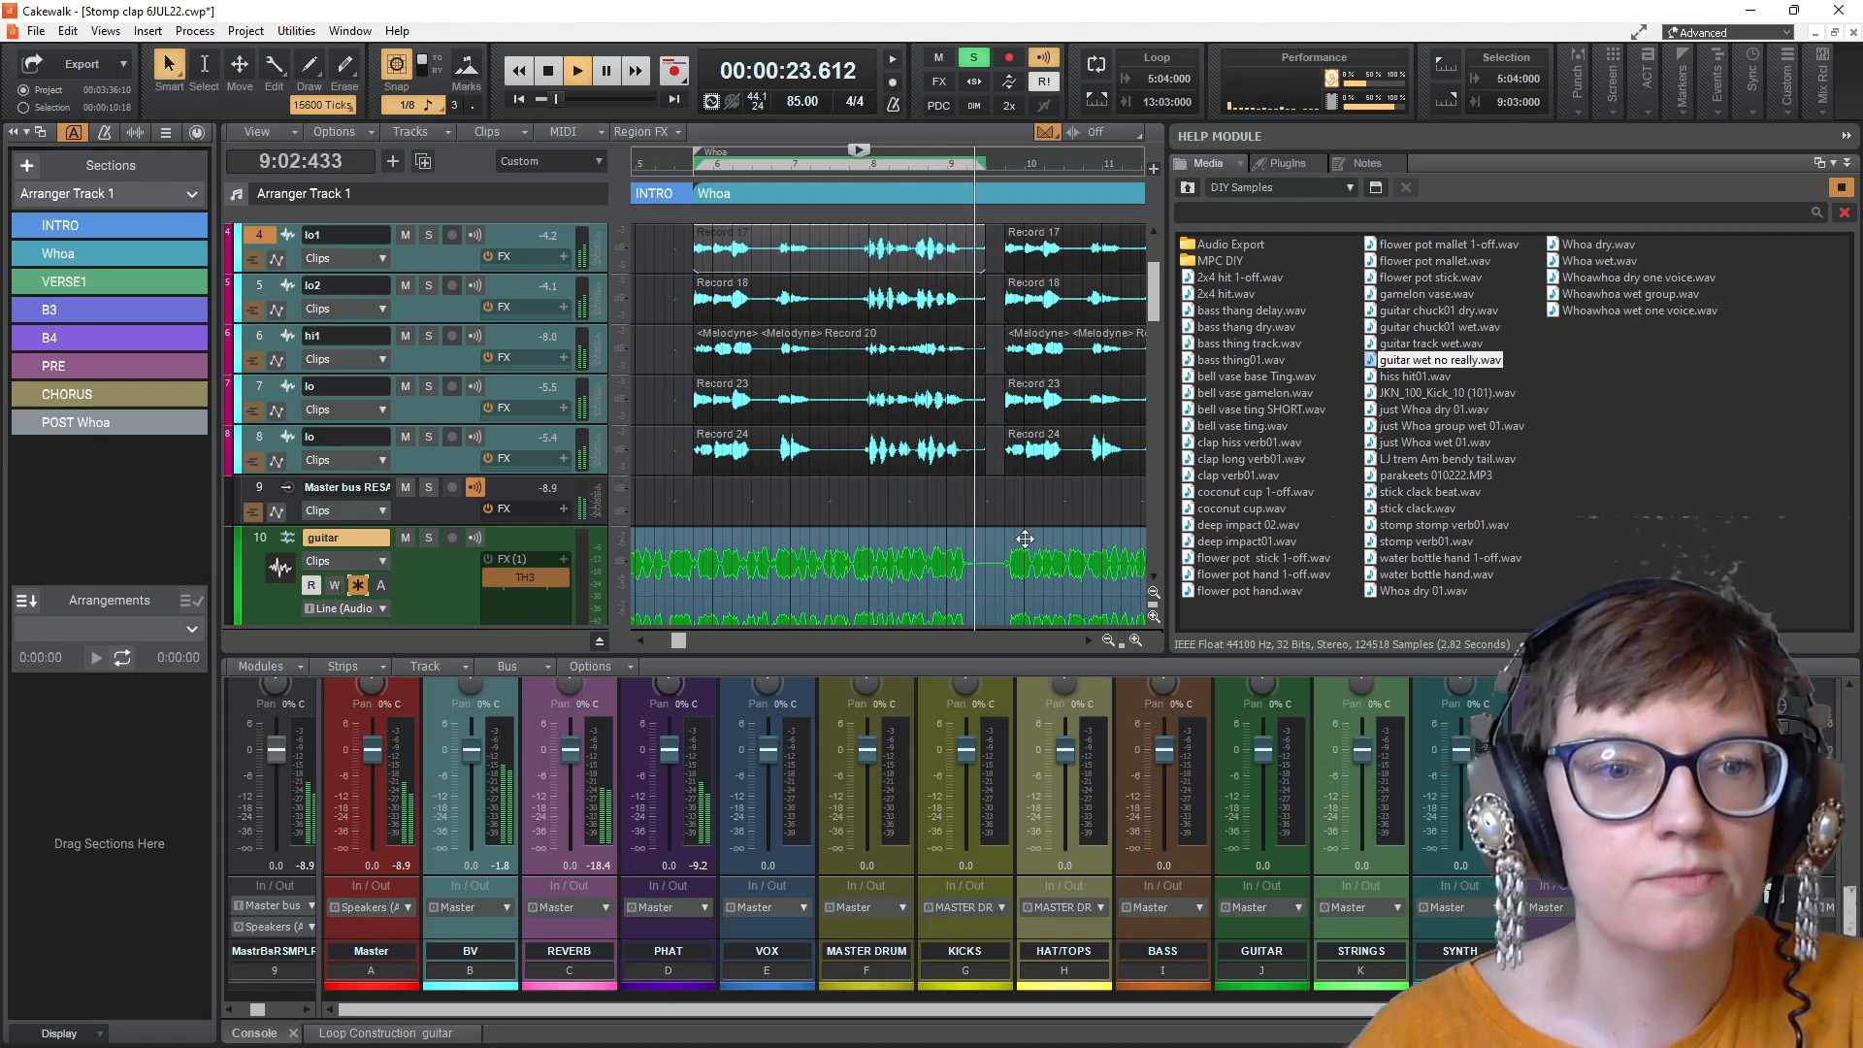
{"action": "key", "text": "space"}
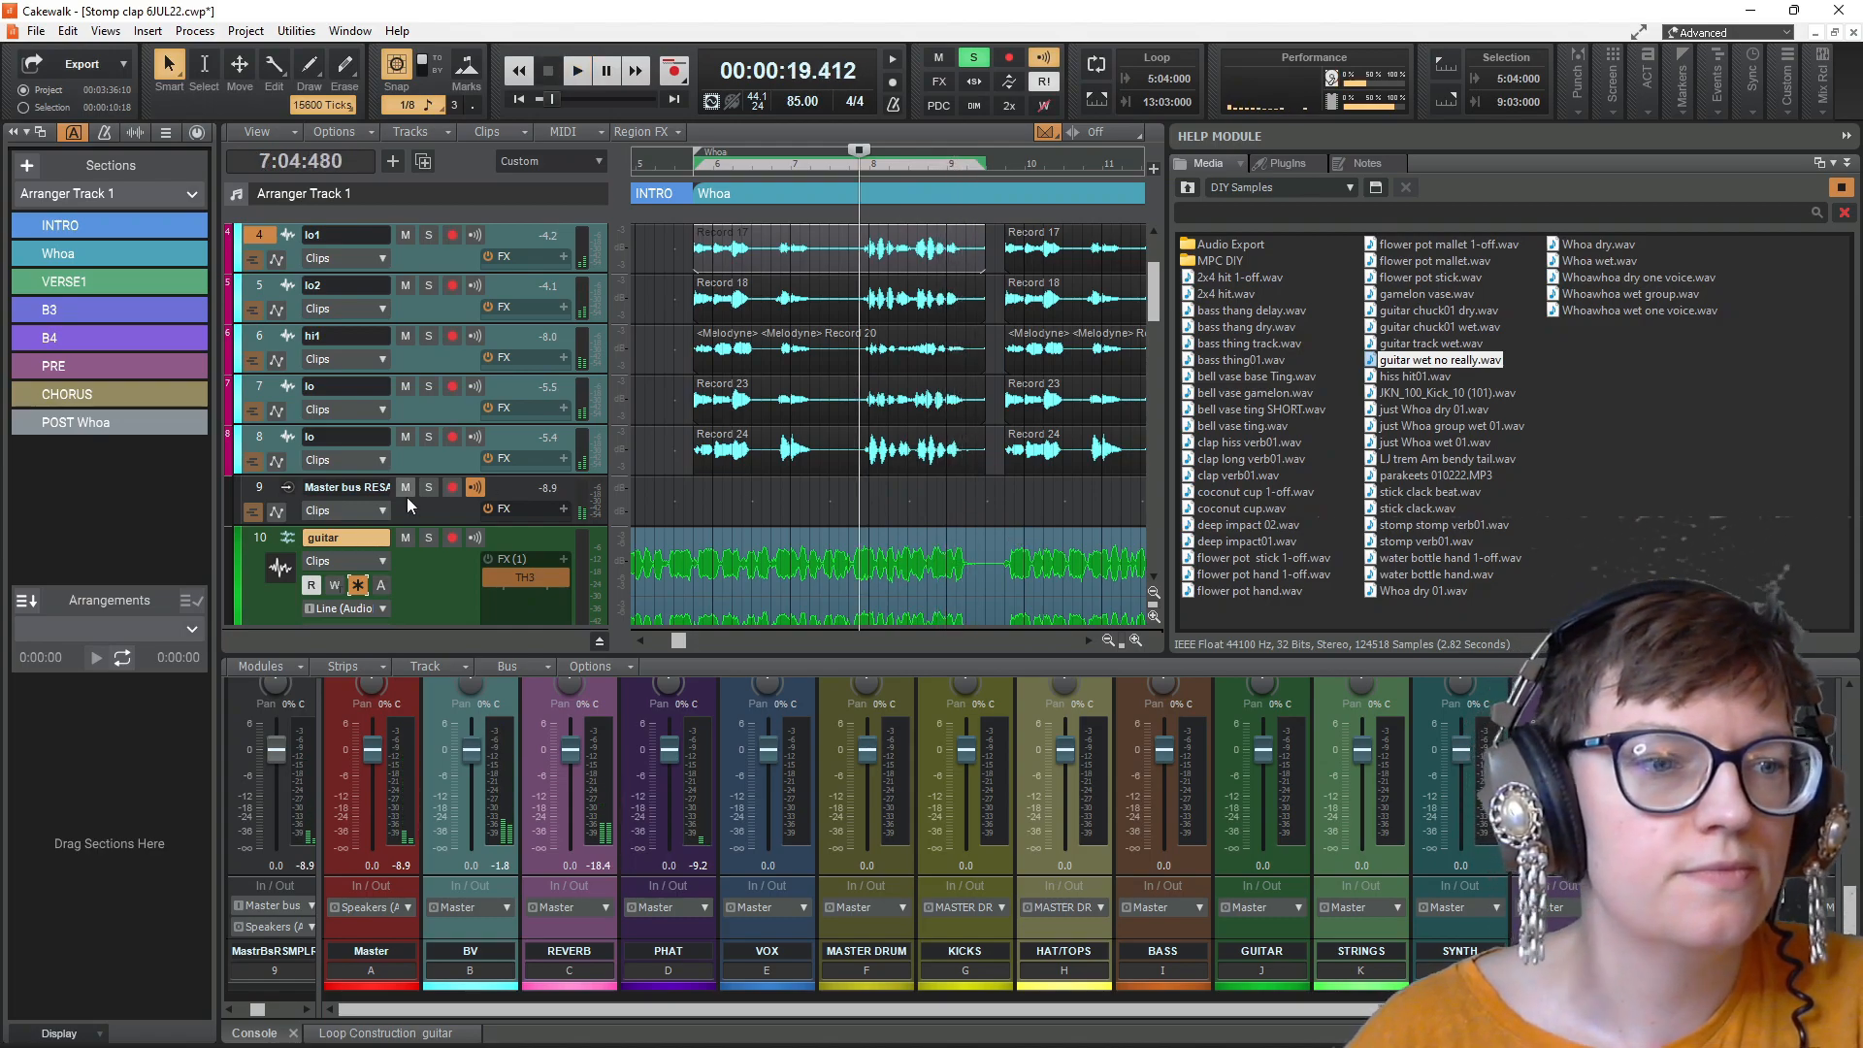
{"action": "left_click", "coordinate": [453, 488]}
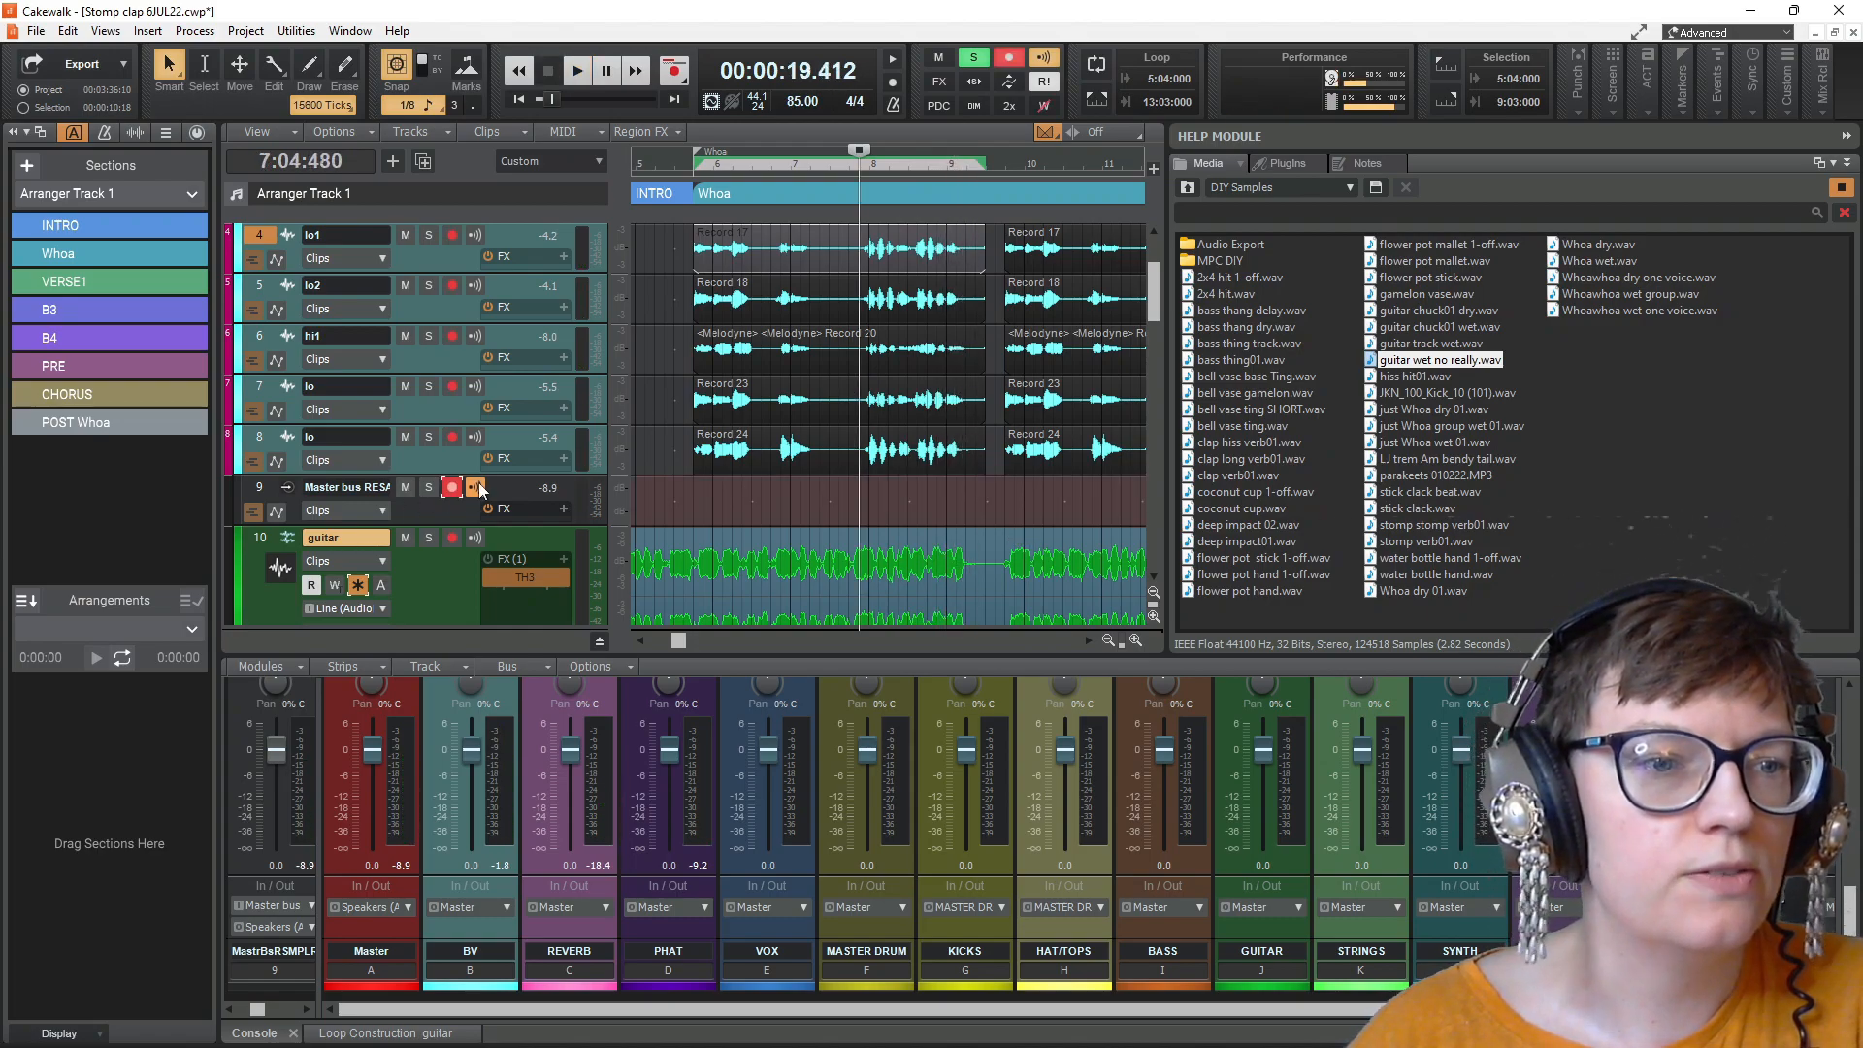
{"action": "left_click", "coordinate": [676, 73]}
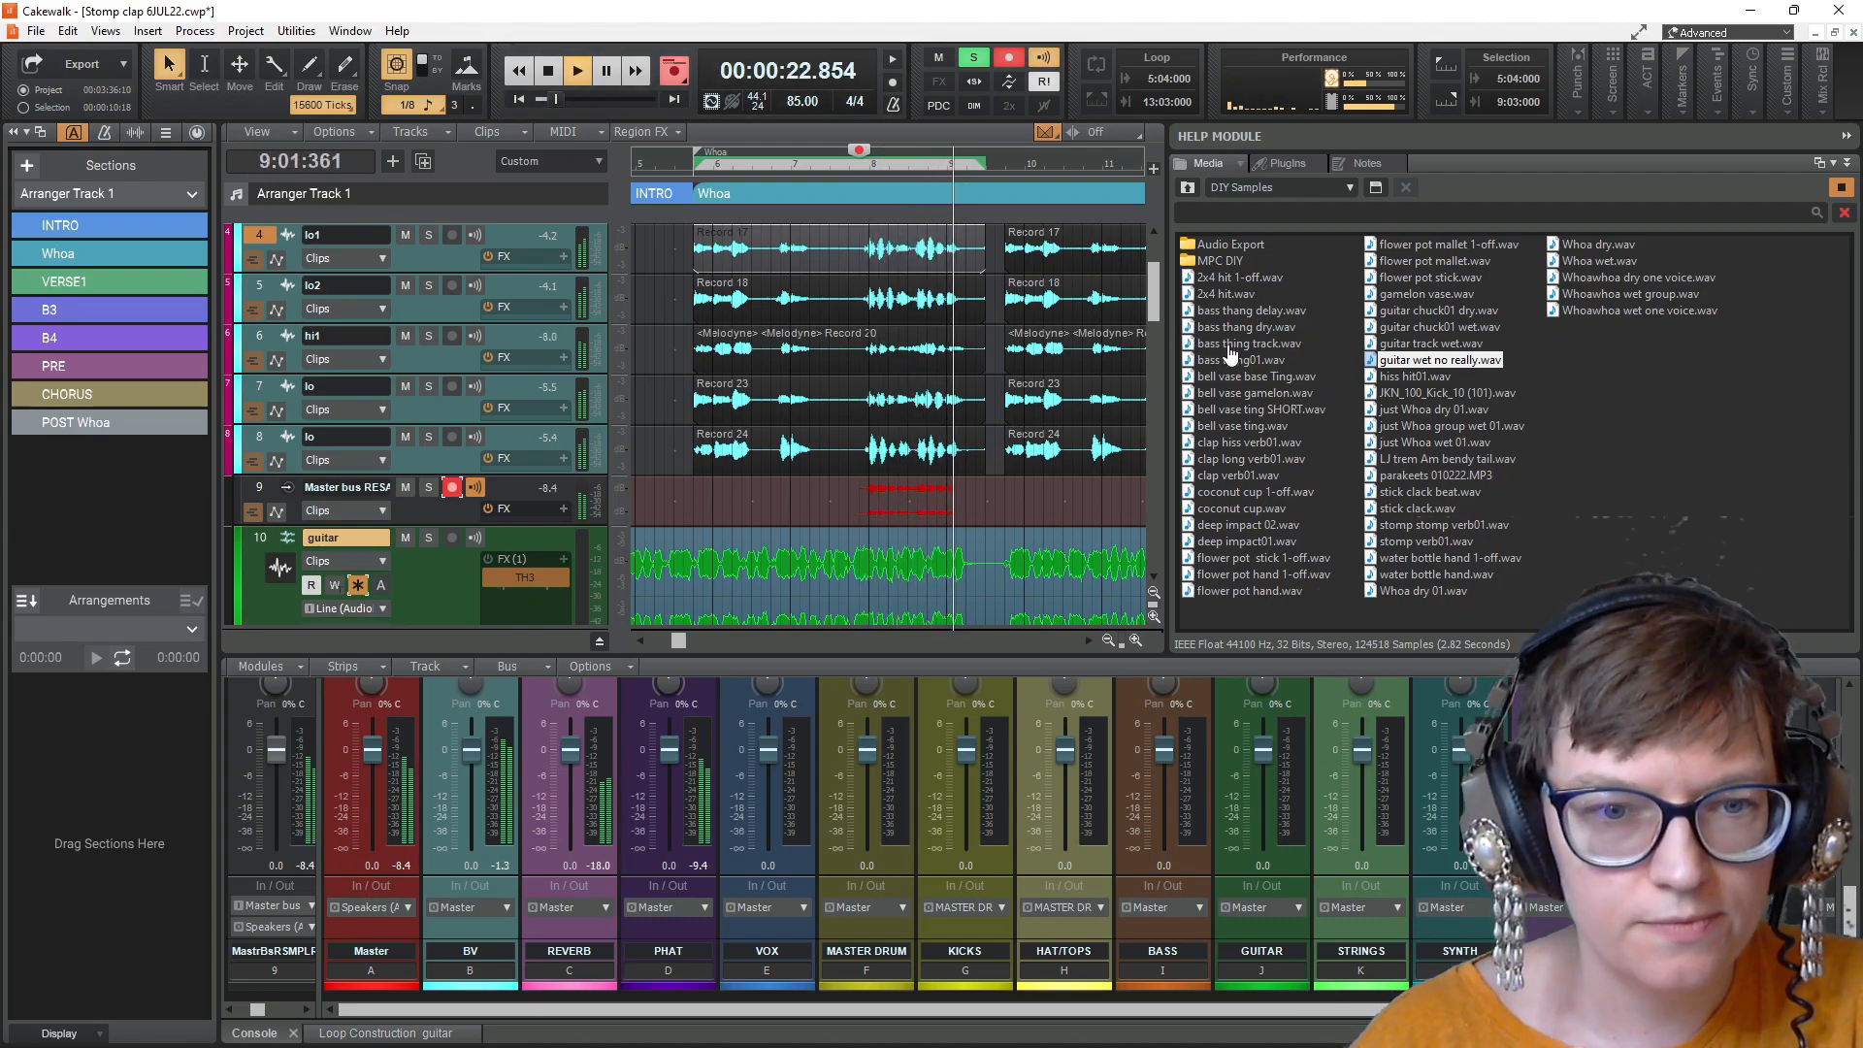
{"action": "key", "text": "space"}
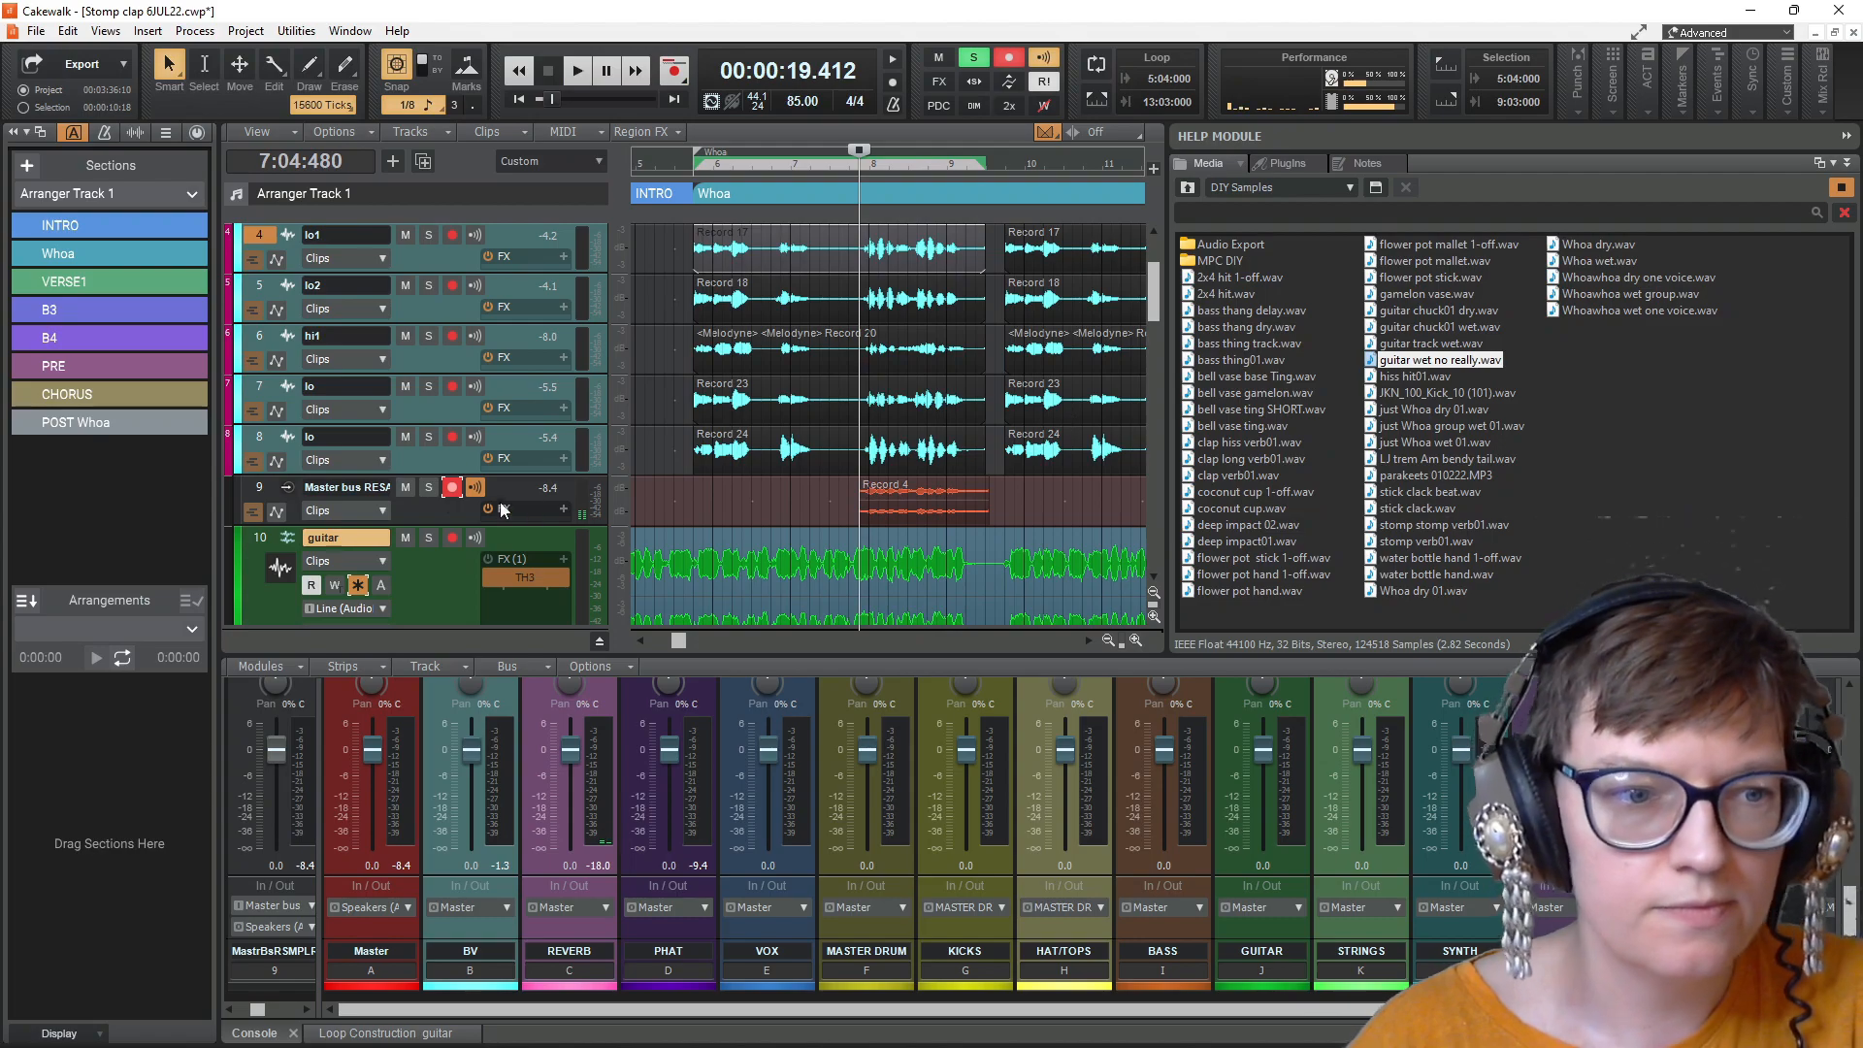
Step: Disarm and solo the Master bus RESAMPLER track and play back the recorded vocal group take
{"action": "left_click", "coordinate": [452, 487]}
{"action": "left_click", "coordinate": [429, 487]}
{"action": "key", "text": "space"}
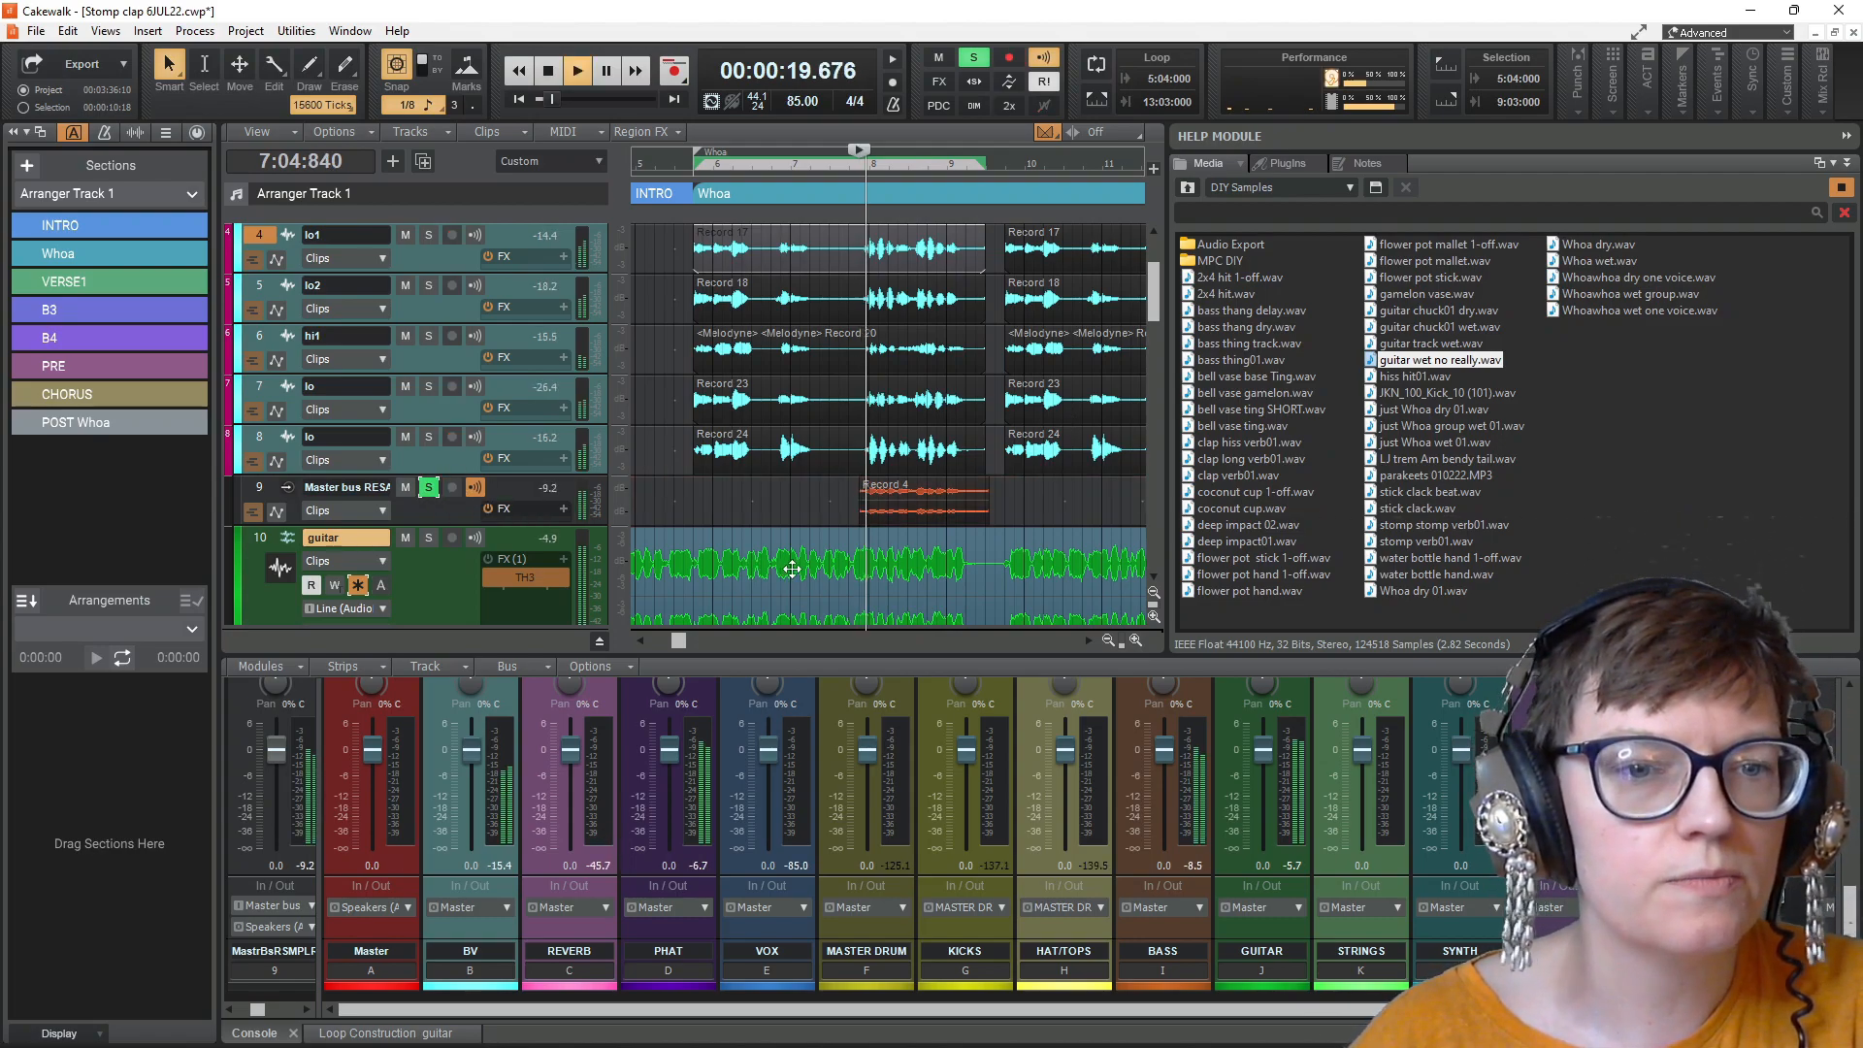
{"action": "key", "text": "space"}
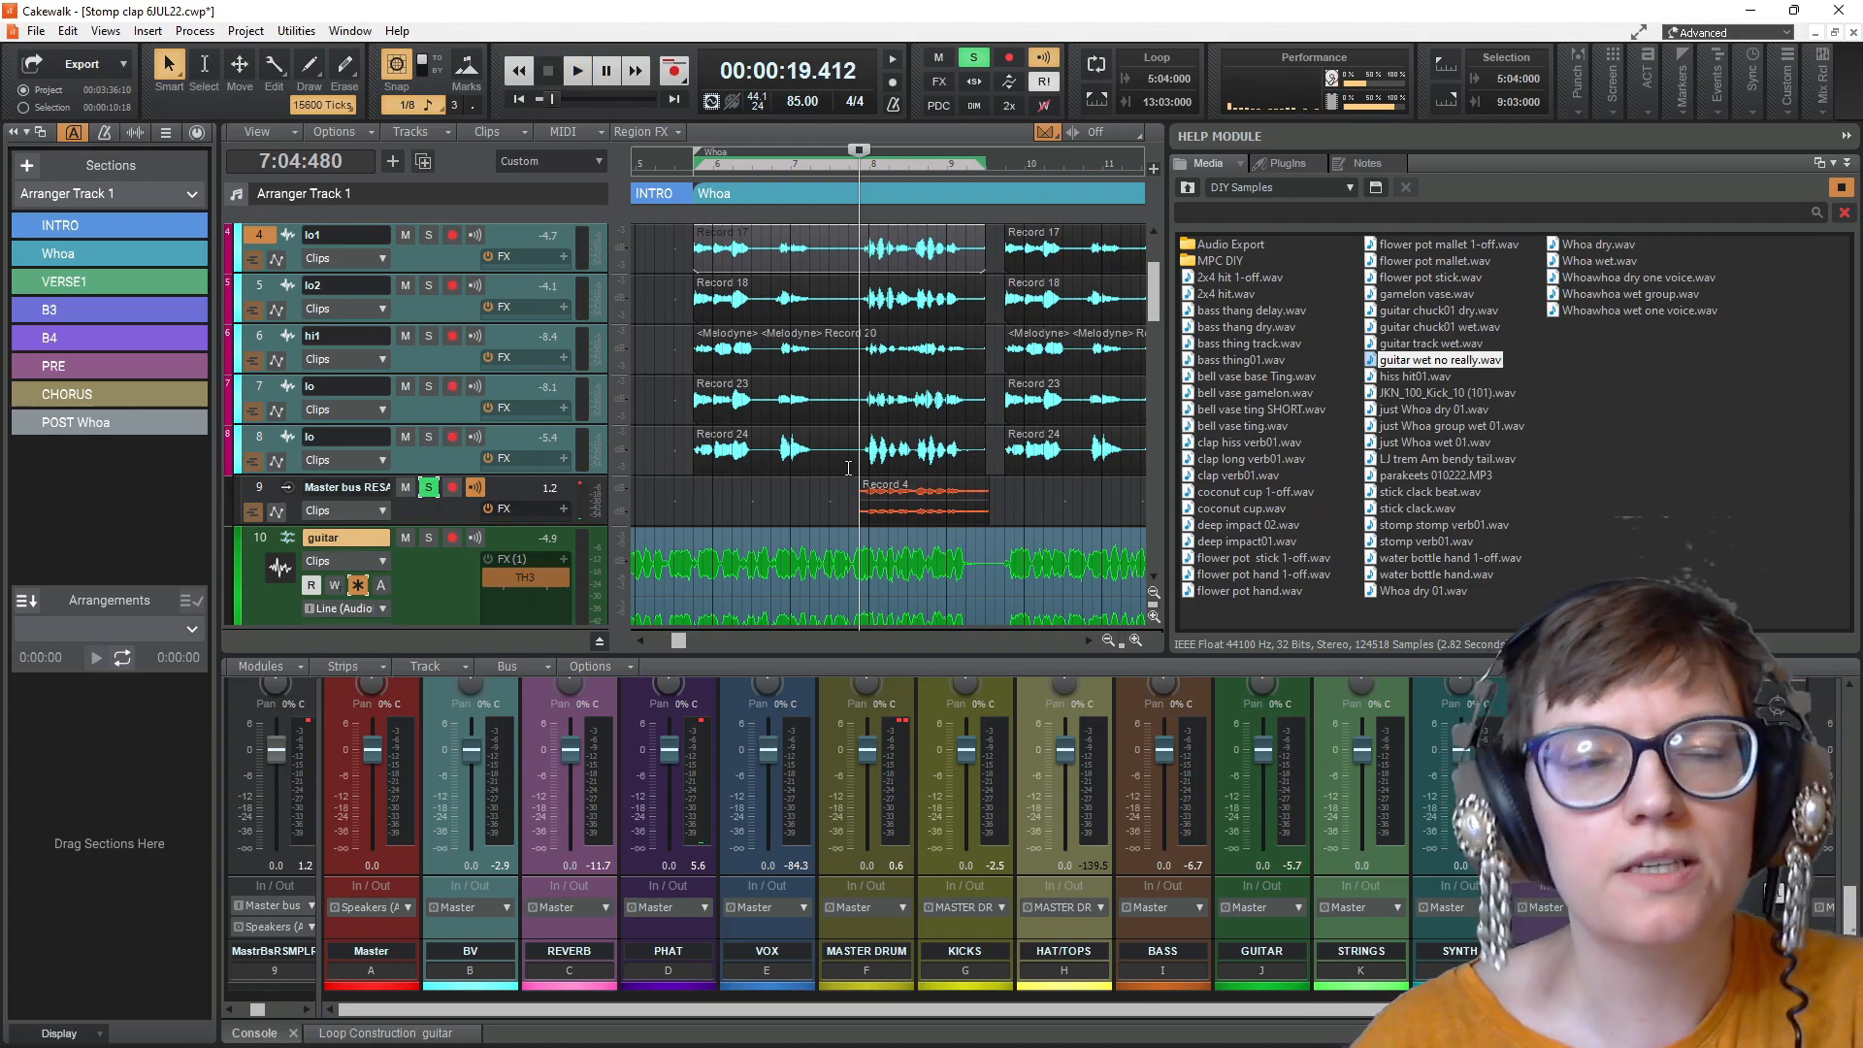
Step: Insert a new audio track at the end of the track list, below the Stomp clap track
{"action": "scroll", "coordinate": [716, 506], "scroll_direction": "down", "scroll_amount": 15}
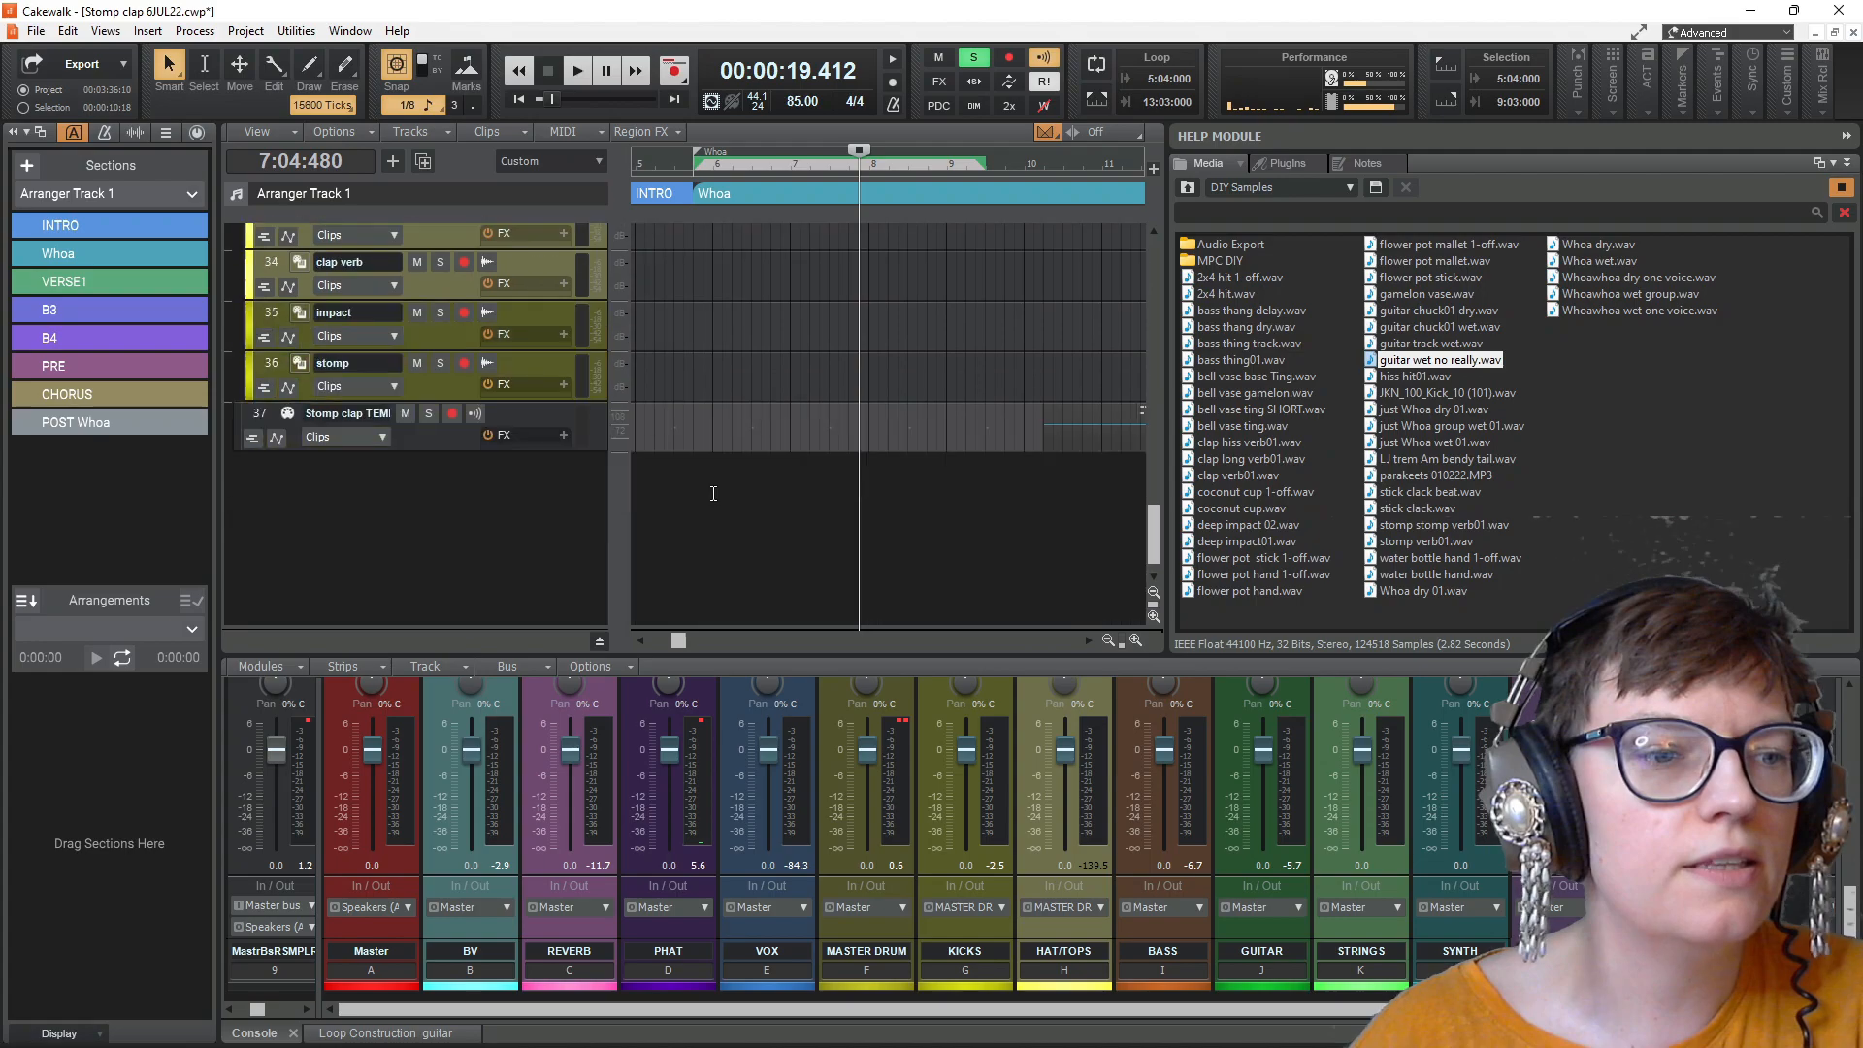
{"action": "right_click", "coordinate": [392, 493]}
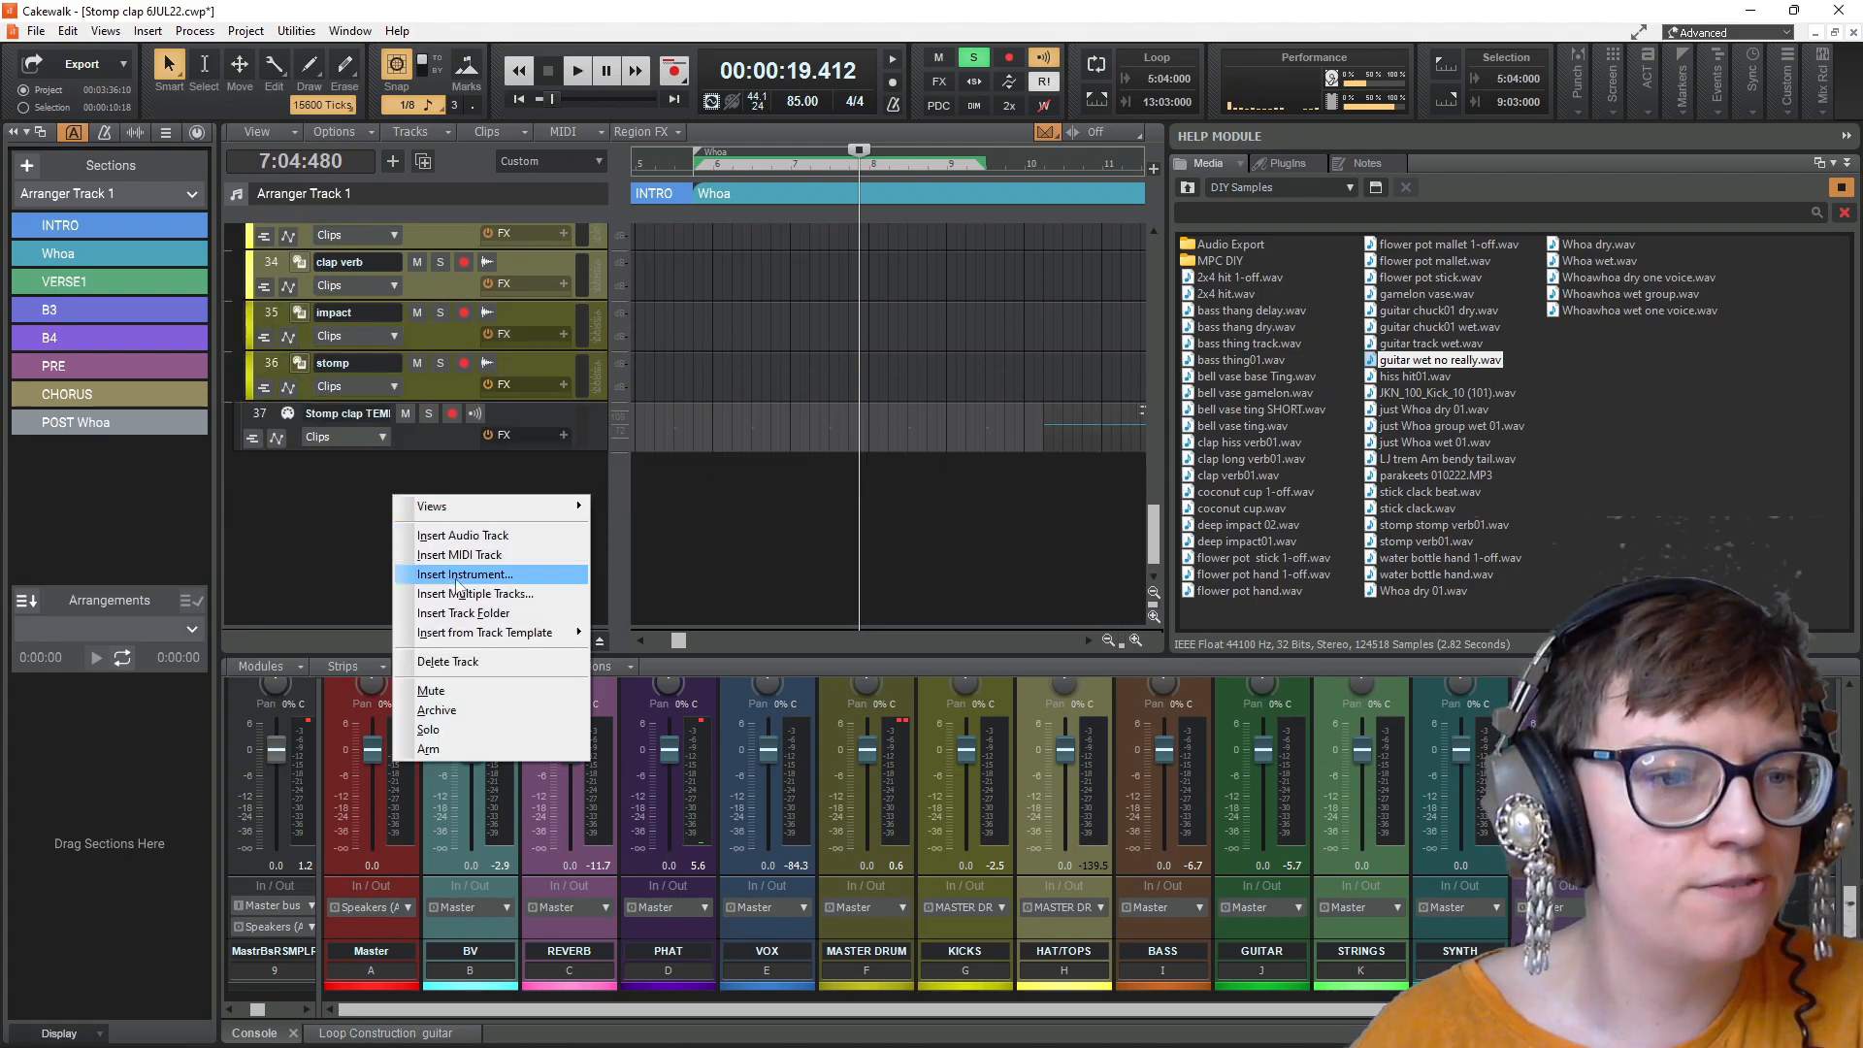
{"action": "left_click", "coordinate": [478, 556]}
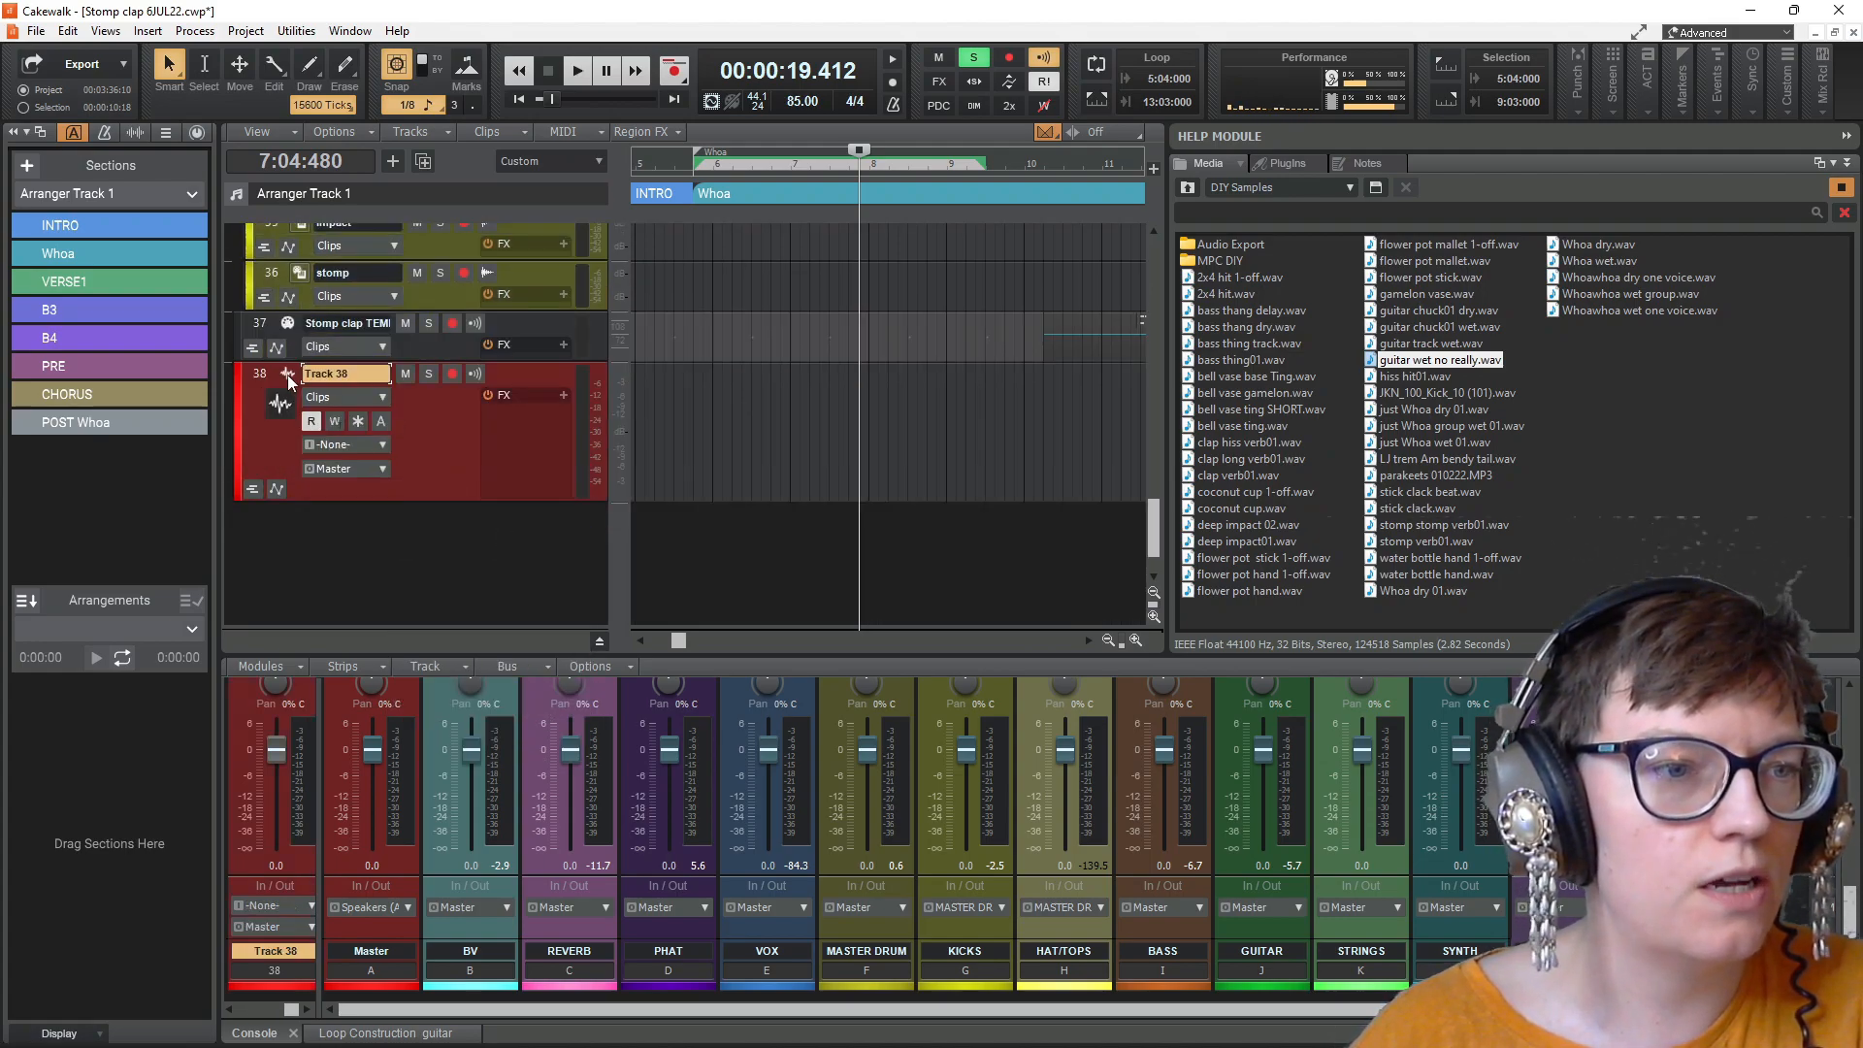
Step: Place the new audio track directly below the Master bus RESAMPLER track and move the recorded vocal group clip onto it
{"action": "scroll", "coordinate": [288, 380], "scroll_direction": "up", "scroll_amount": 8}
{"action": "scroll", "coordinate": [865, 437], "scroll_direction": "up", "scroll_amount": 10}
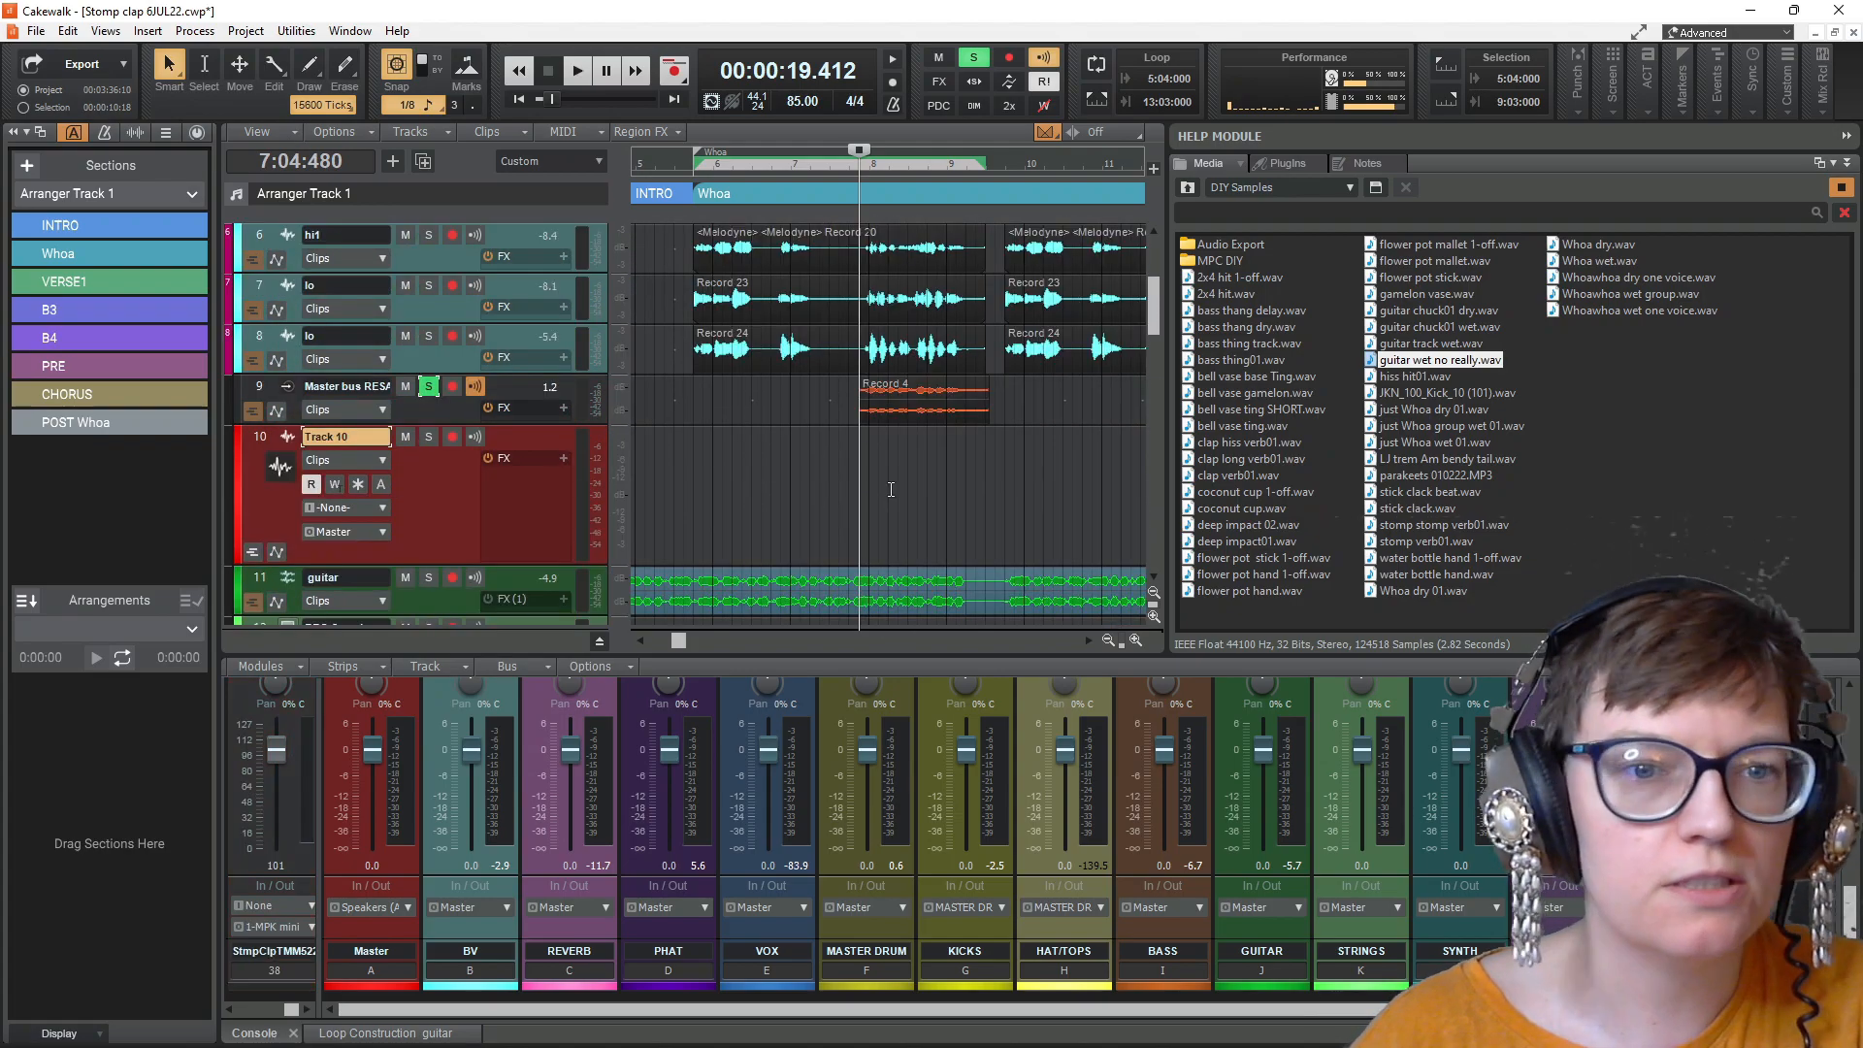
{"action": "left_click_drag", "start_coordinate": [892, 396], "coordinate": [886, 455]}
Step: Unsolo the Master bus RESAMPLER track, solo the new audio track and play back the moved vocal group clip
{"action": "left_click", "coordinate": [429, 388]}
{"action": "left_click", "coordinate": [429, 437]}
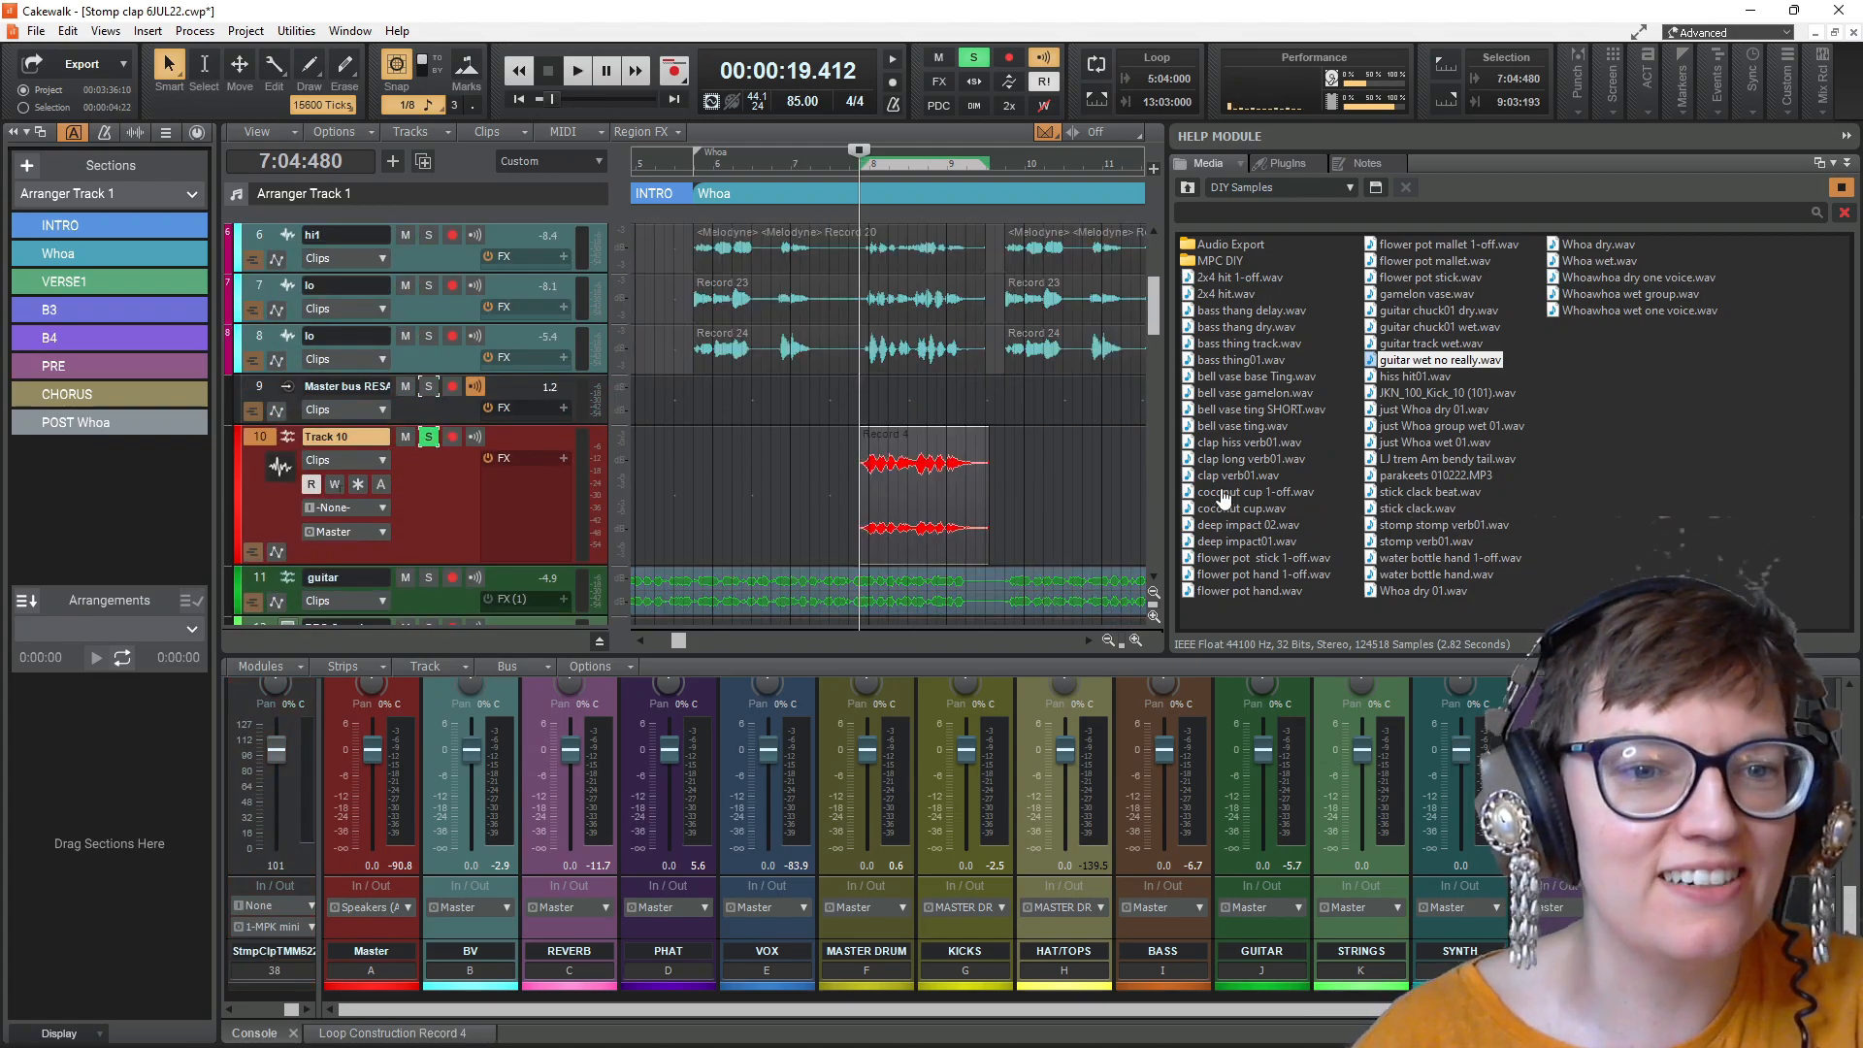
{"action": "key", "text": "space"}
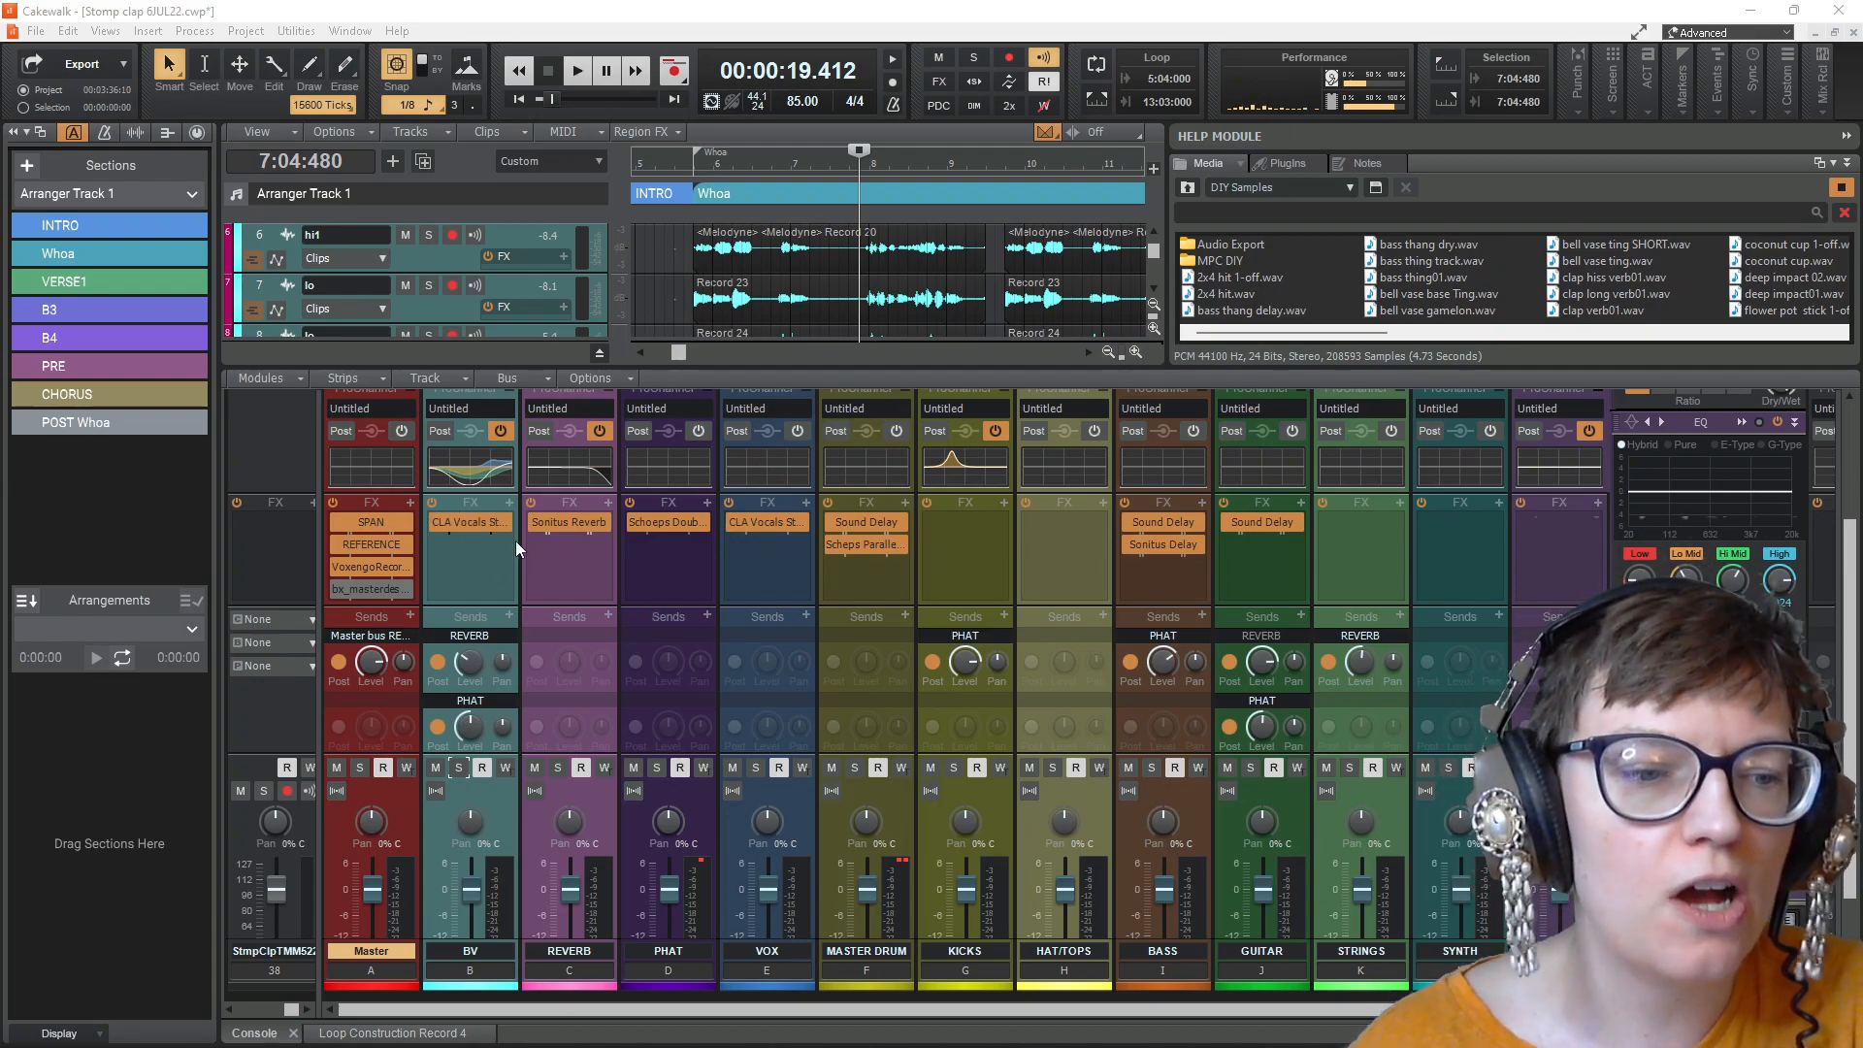
Step: Switch off the BV bus effects and its REVERB and PHAT sends, and record the dry group phrase onto the Master bus RESAMPLER track
{"action": "left_click", "coordinate": [434, 638]}
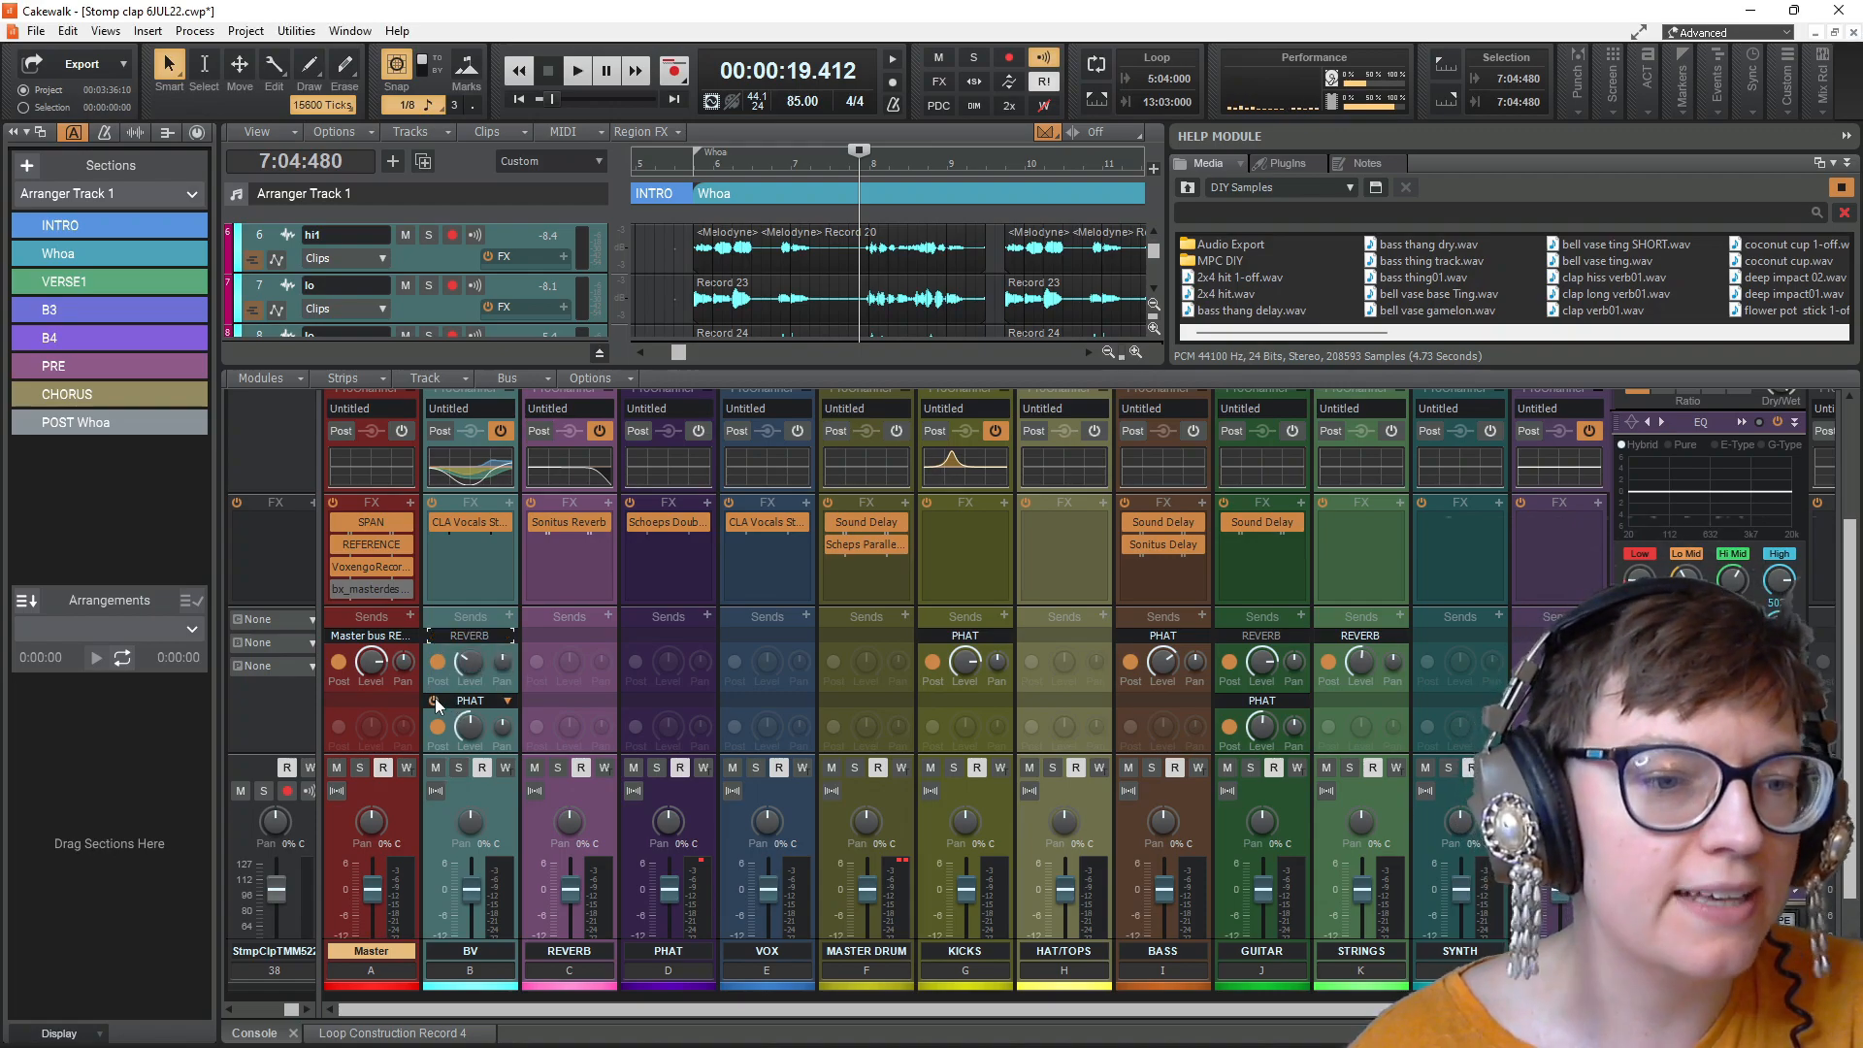
{"action": "left_click_drag", "start_coordinate": [873, 369], "coordinate": [869, 491]}
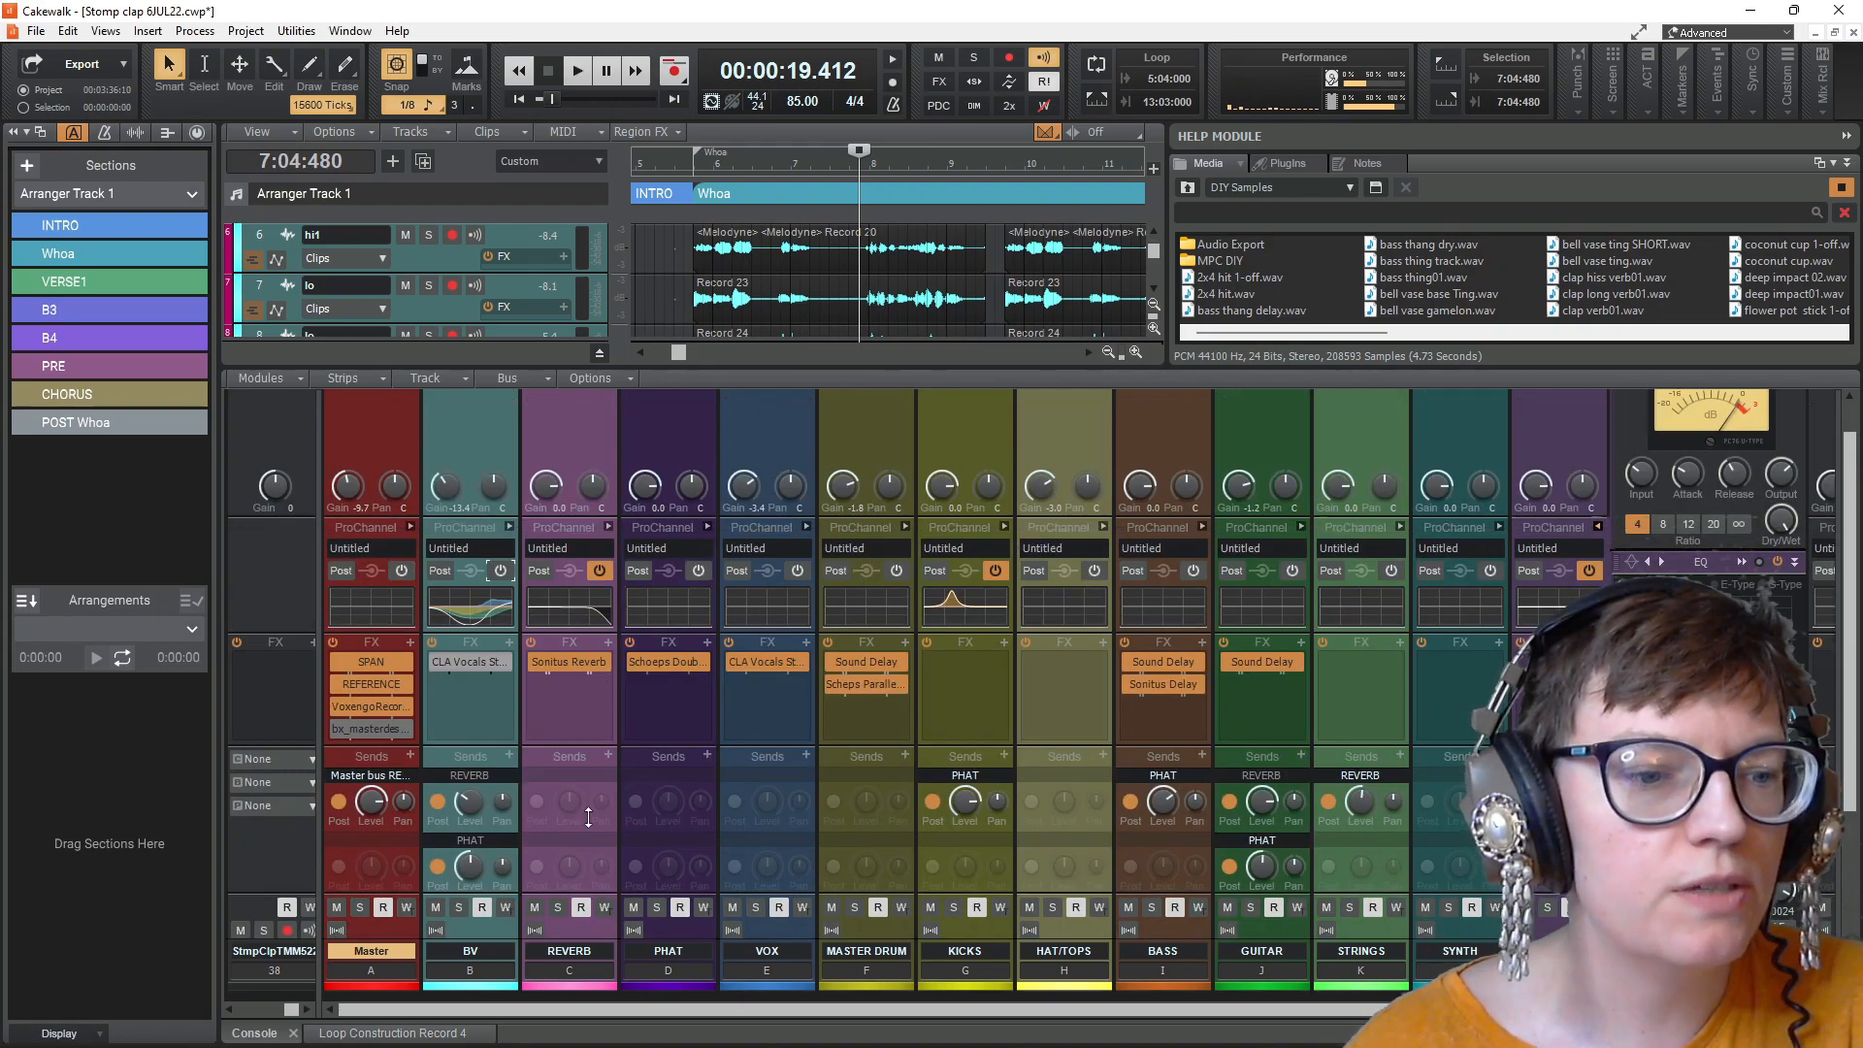
{"action": "scroll", "coordinate": [587, 815], "scroll_direction": "down", "scroll_amount": 3}
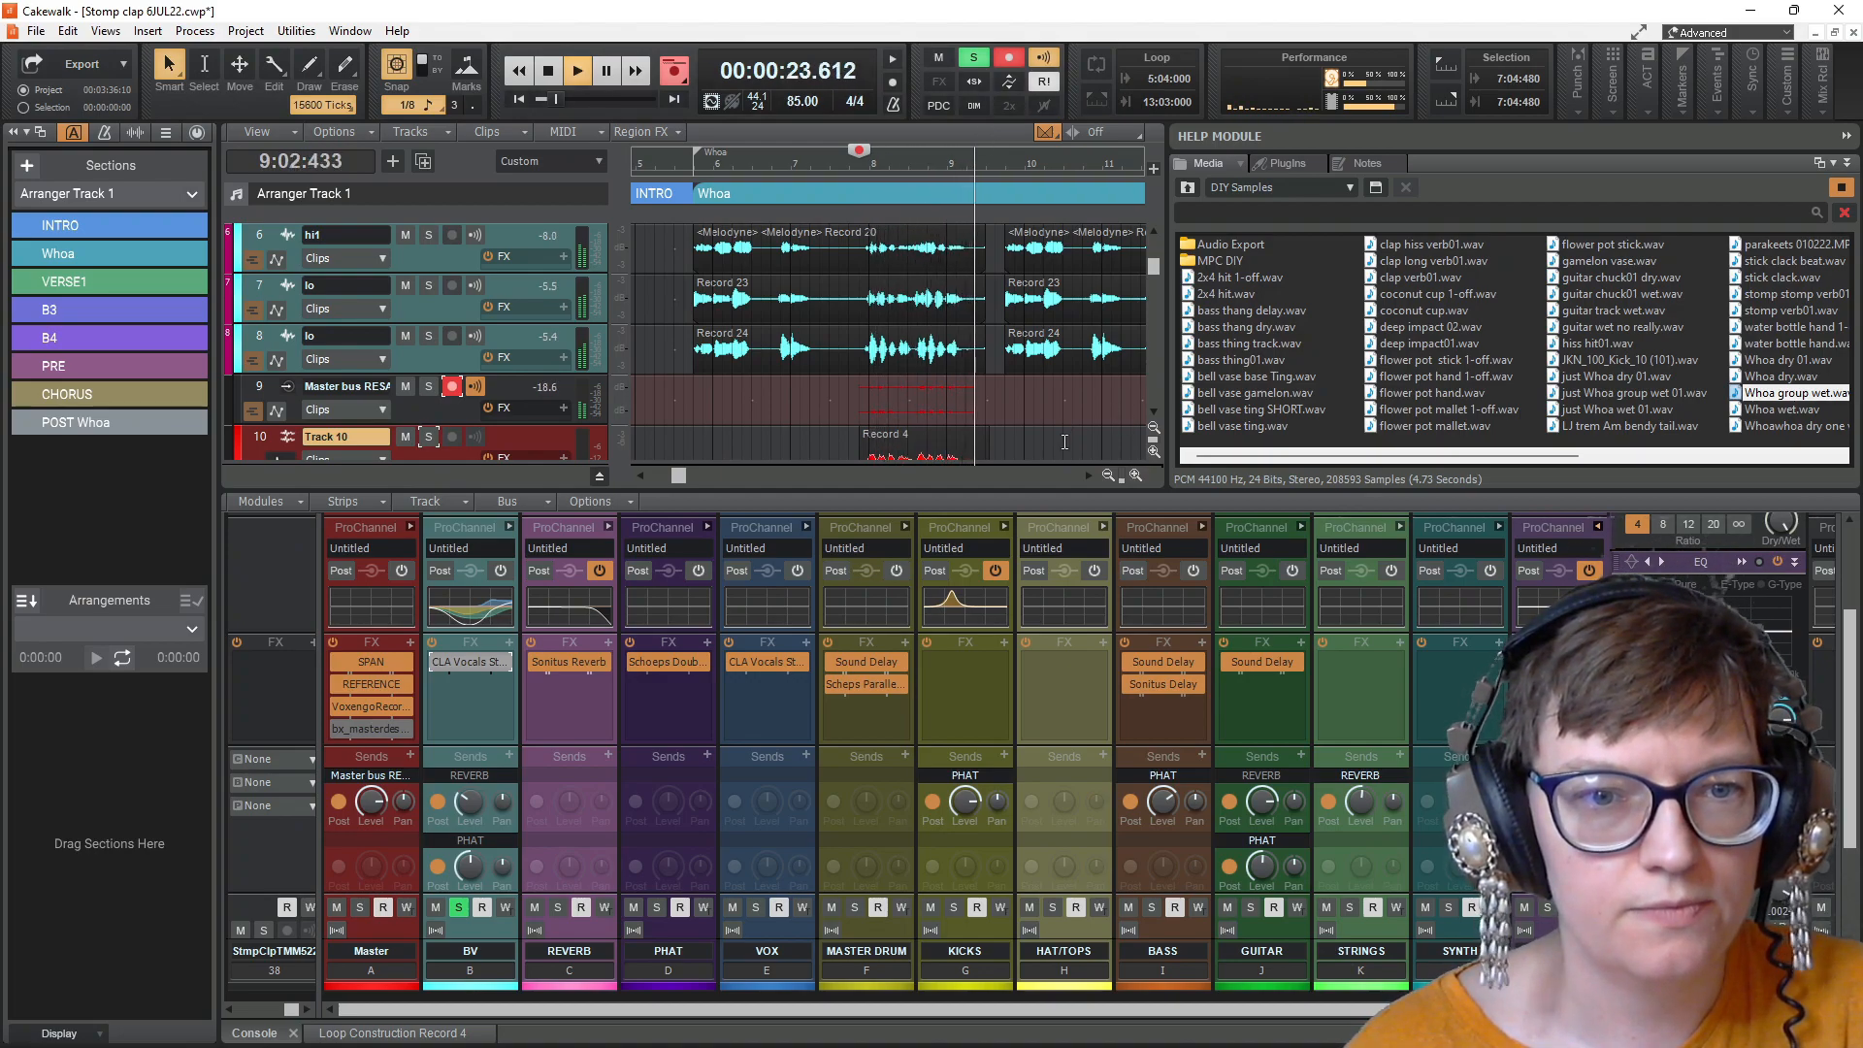
{"action": "key", "text": "space"}
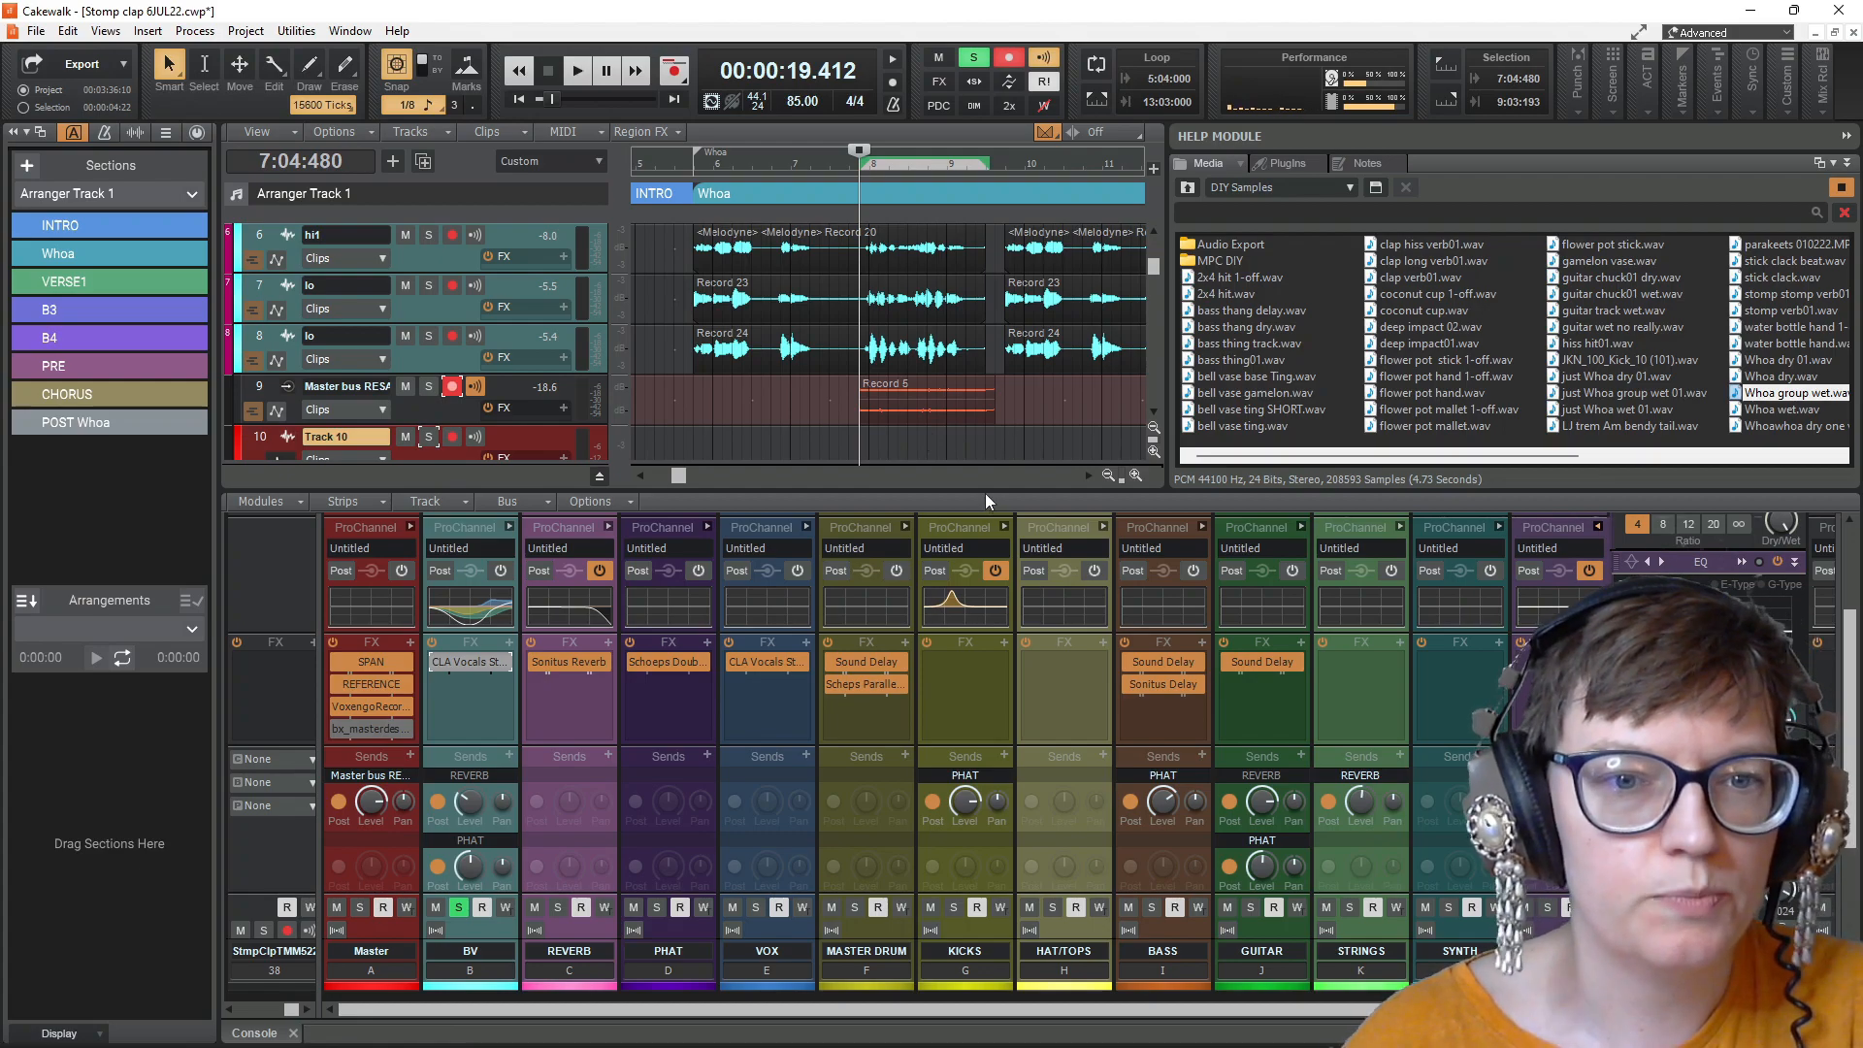
{"action": "left_click_drag", "start_coordinate": [983, 491], "coordinate": [984, 594]}
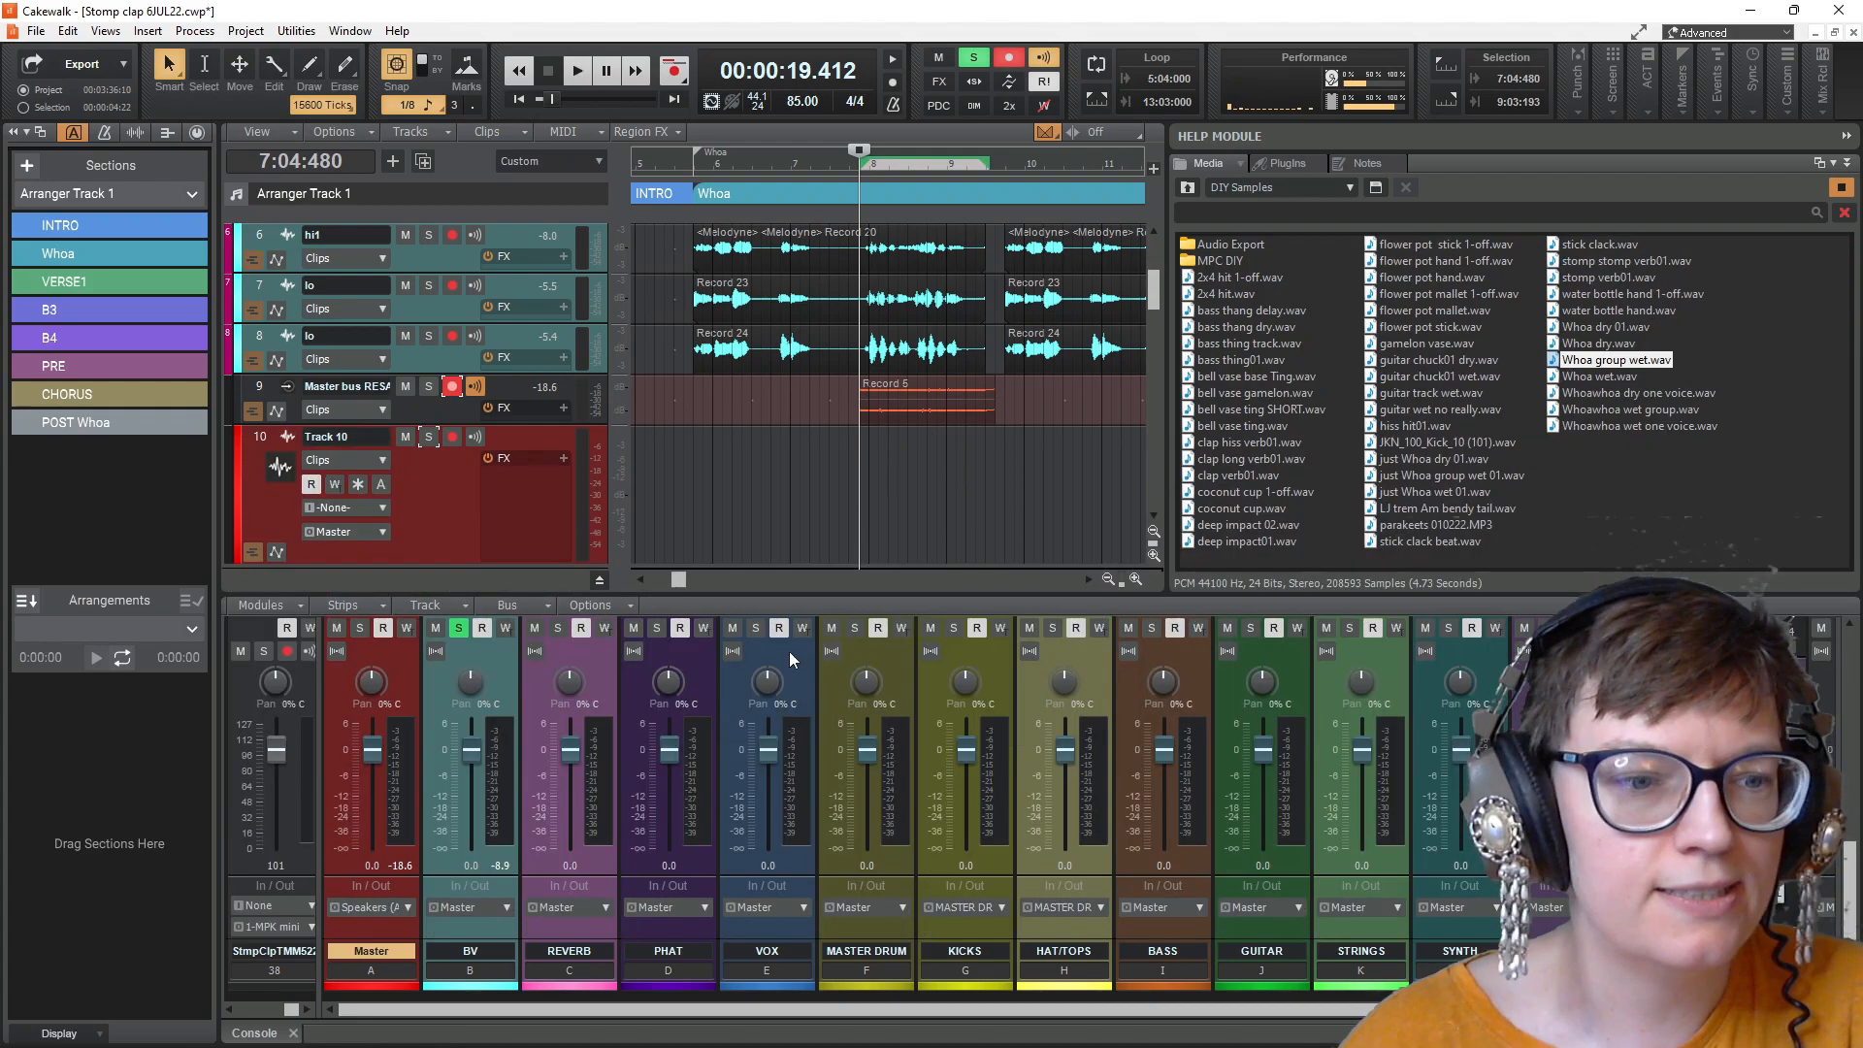
Step: Unsolo the BV bus, move the dry group recording onto the audio track below and play it back soloed
{"action": "left_click", "coordinate": [456, 629]}
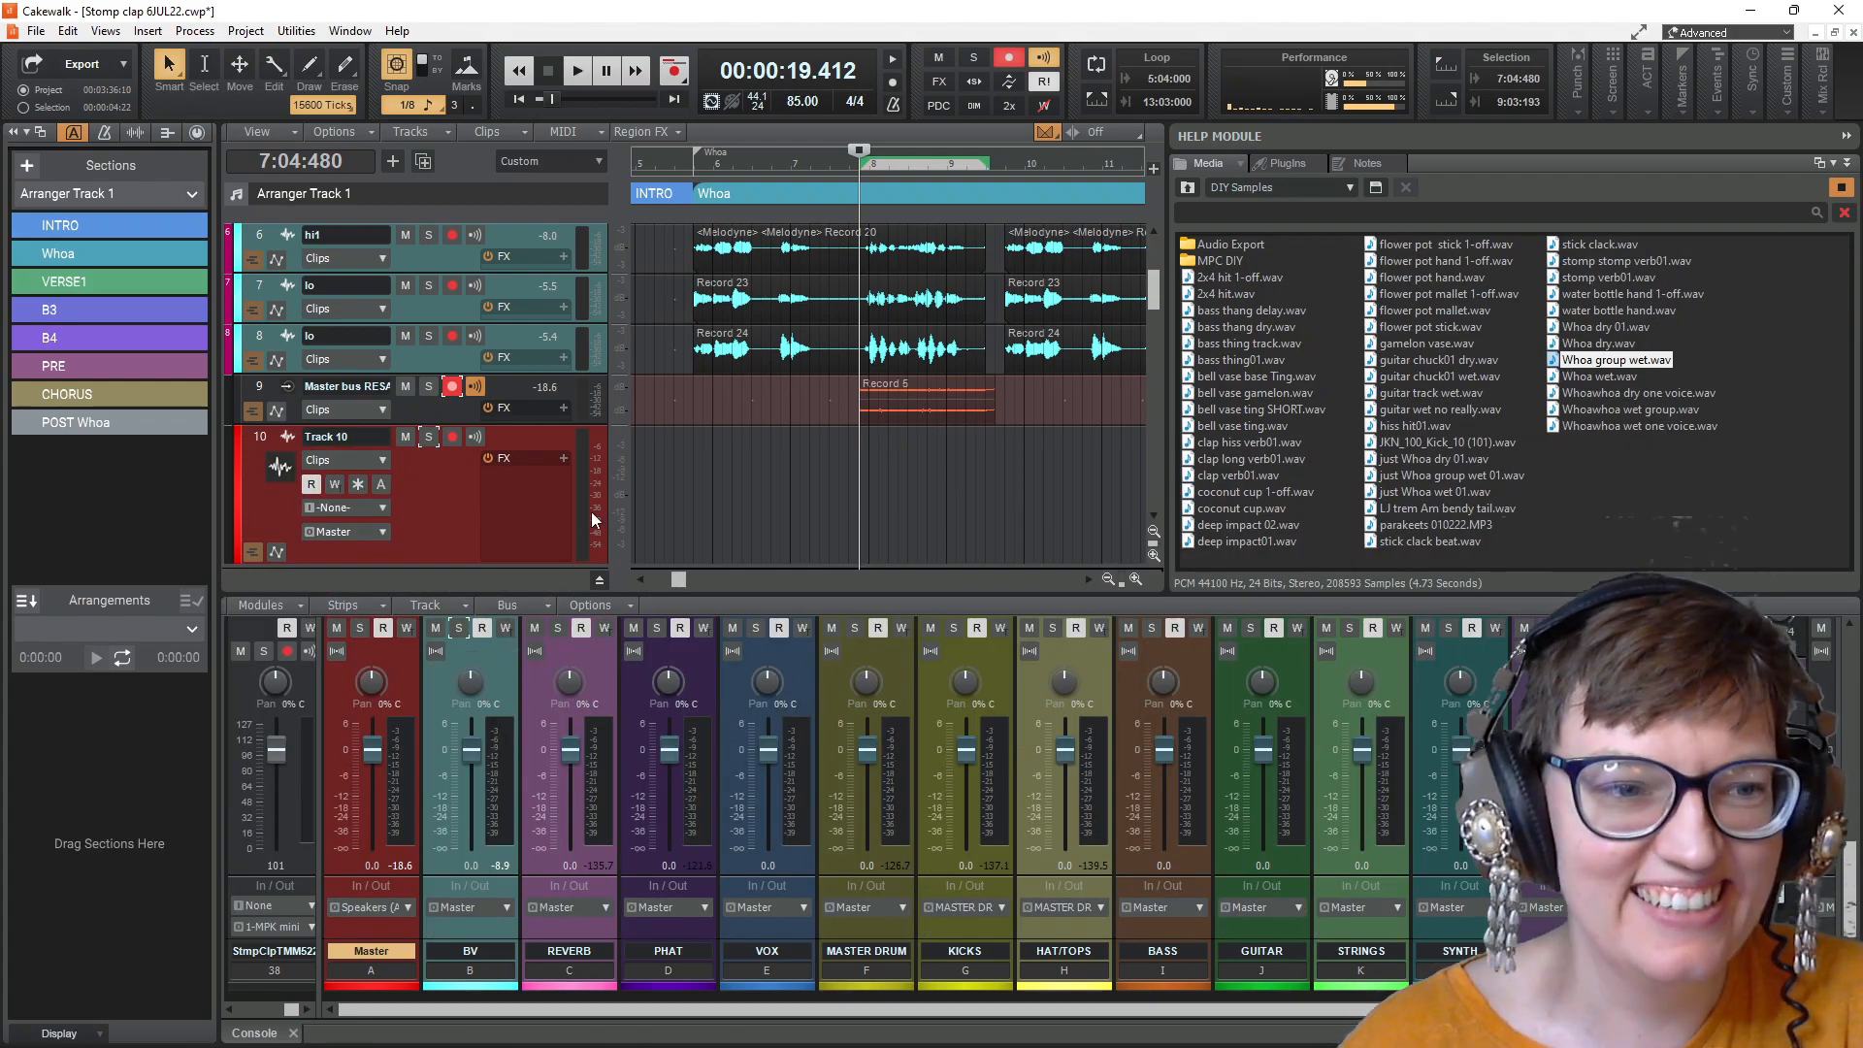
{"action": "left_click_drag", "start_coordinate": [896, 405], "coordinate": [899, 456]}
{"action": "left_click", "coordinate": [428, 436]}
{"action": "key", "text": "space"}
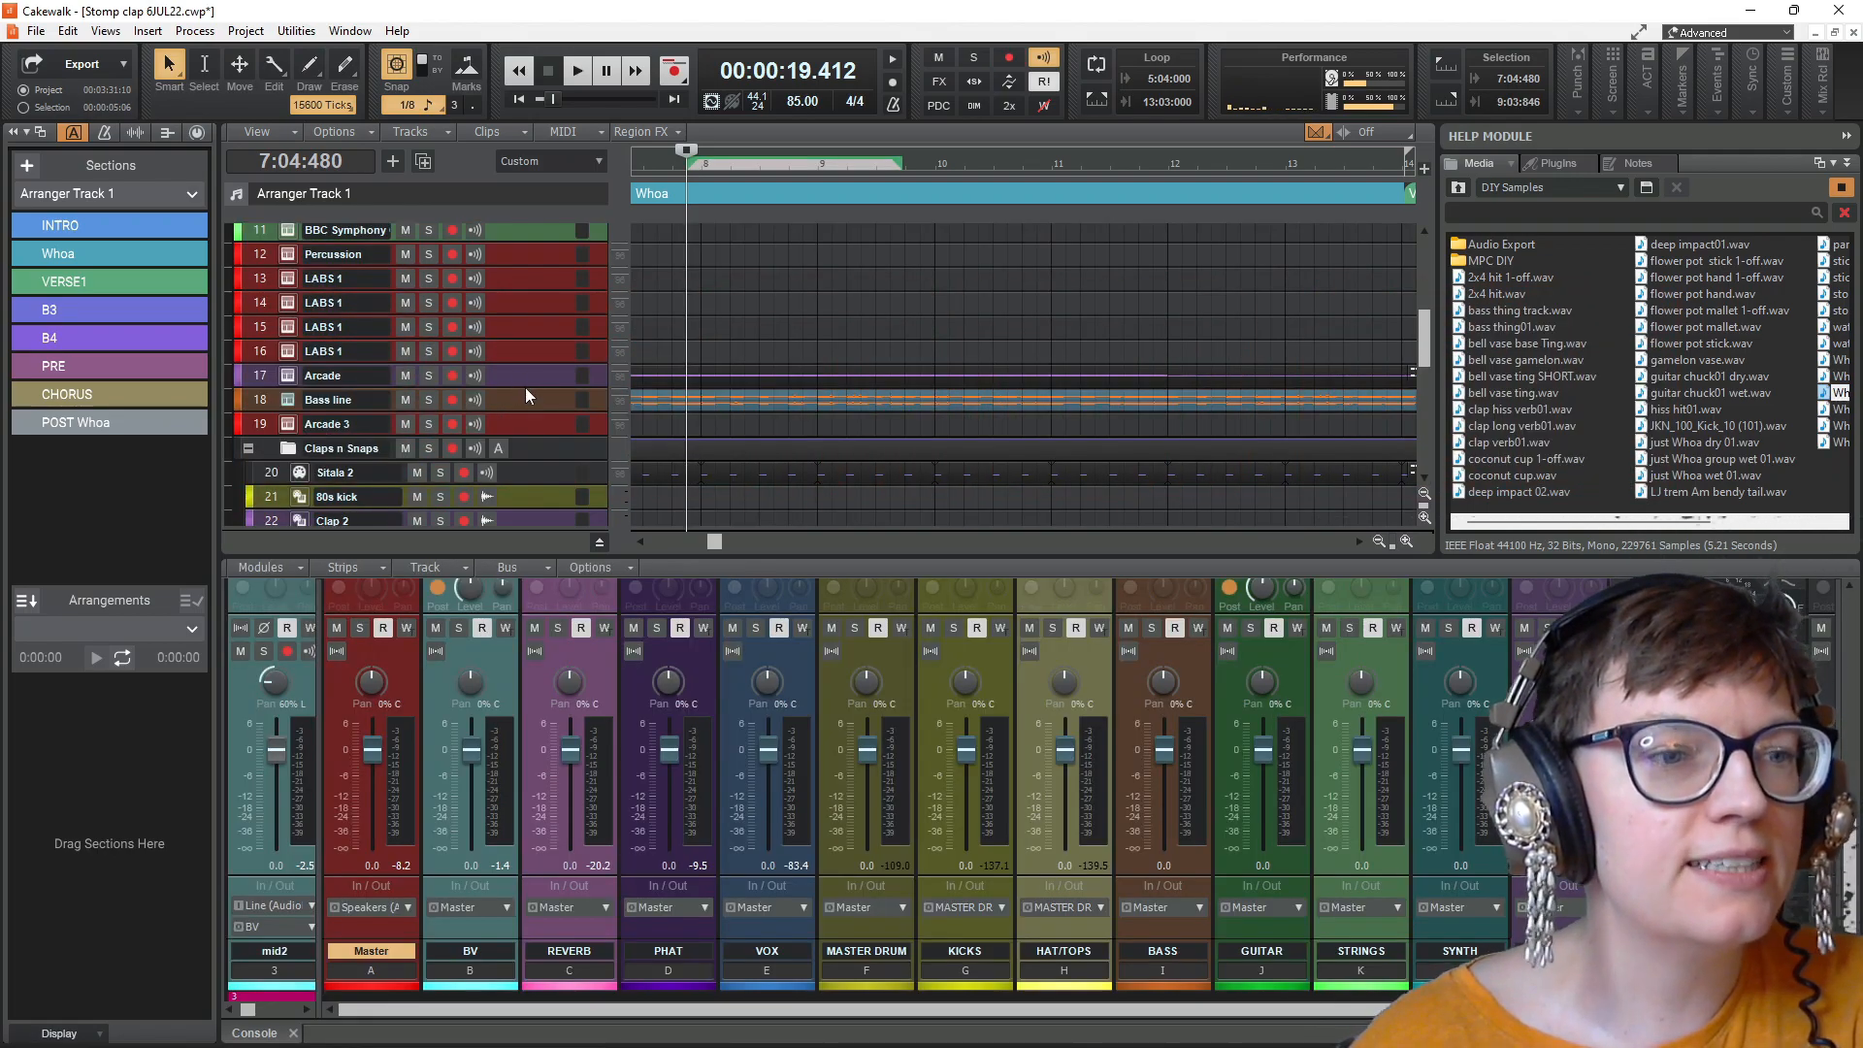
Step: Expand the Bass line instrument track and freeze it to audio, with the Master bus RESAMPLER track placed directly below it
{"action": "double_click", "coordinate": [534, 407]}
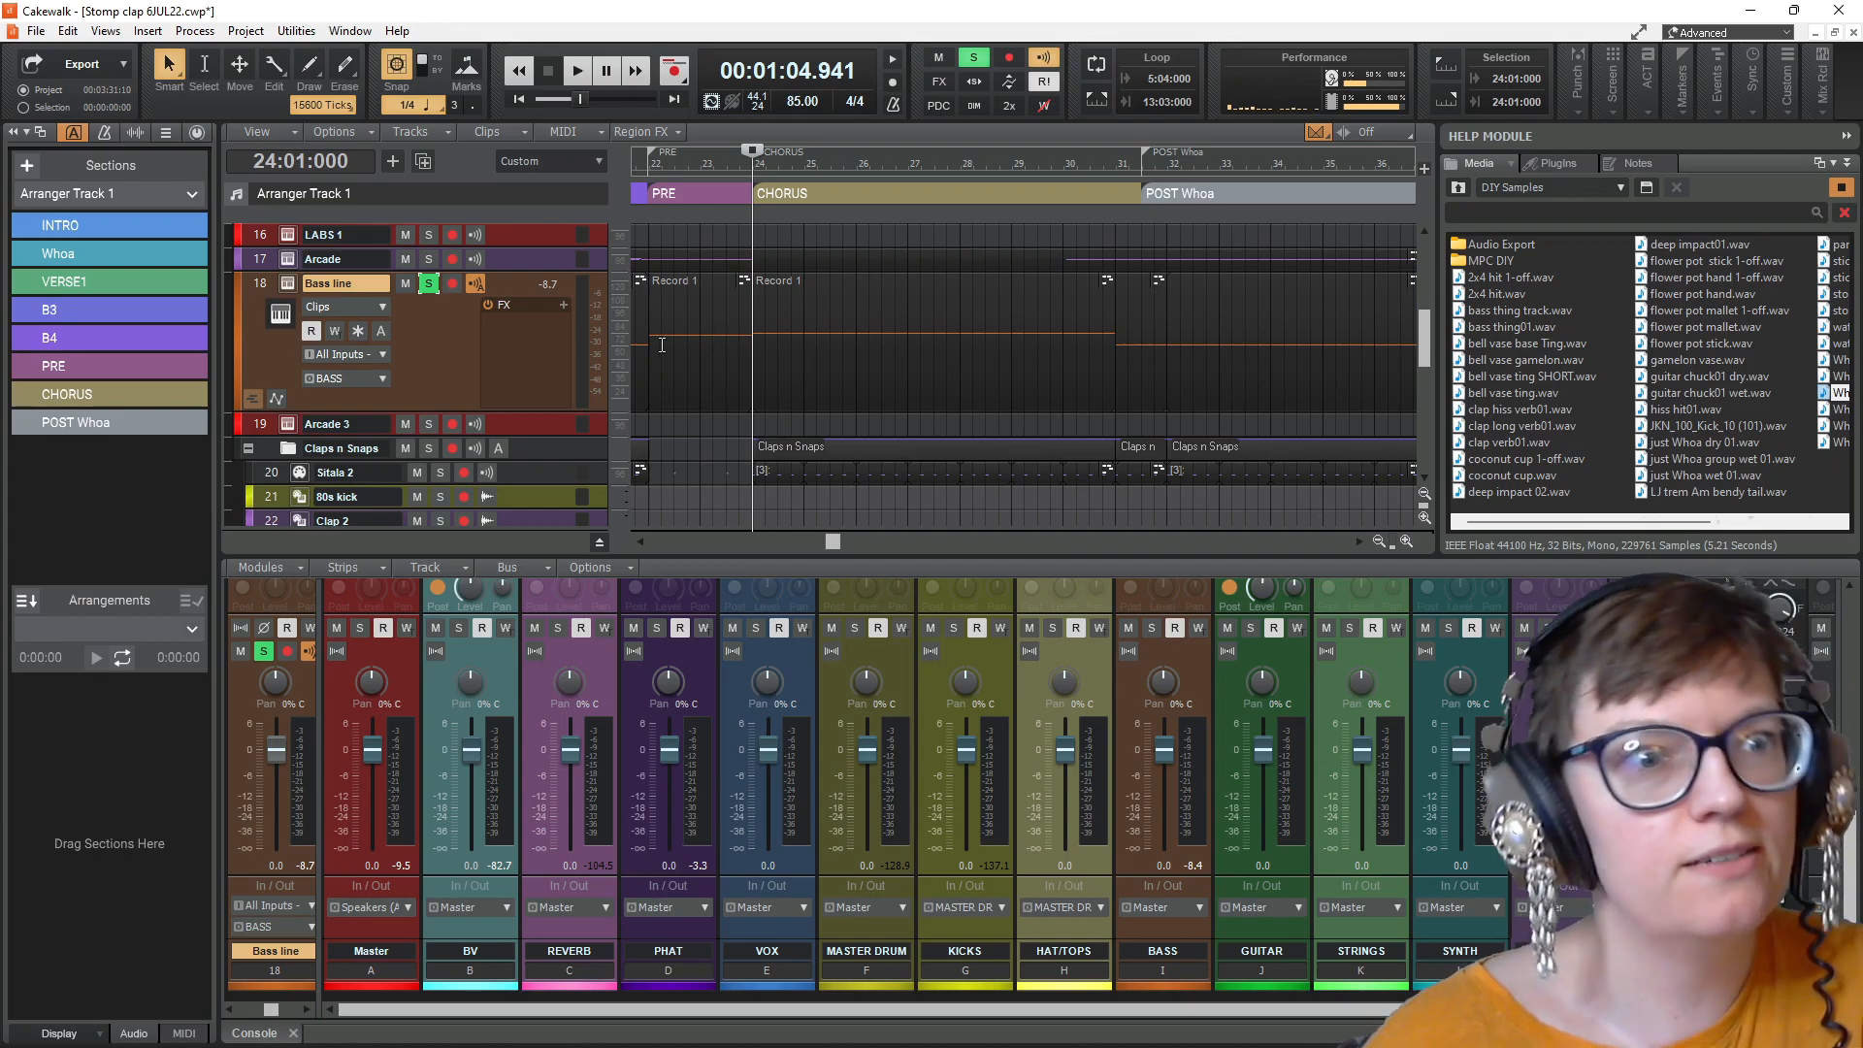
{"action": "left_click", "coordinate": [358, 330]}
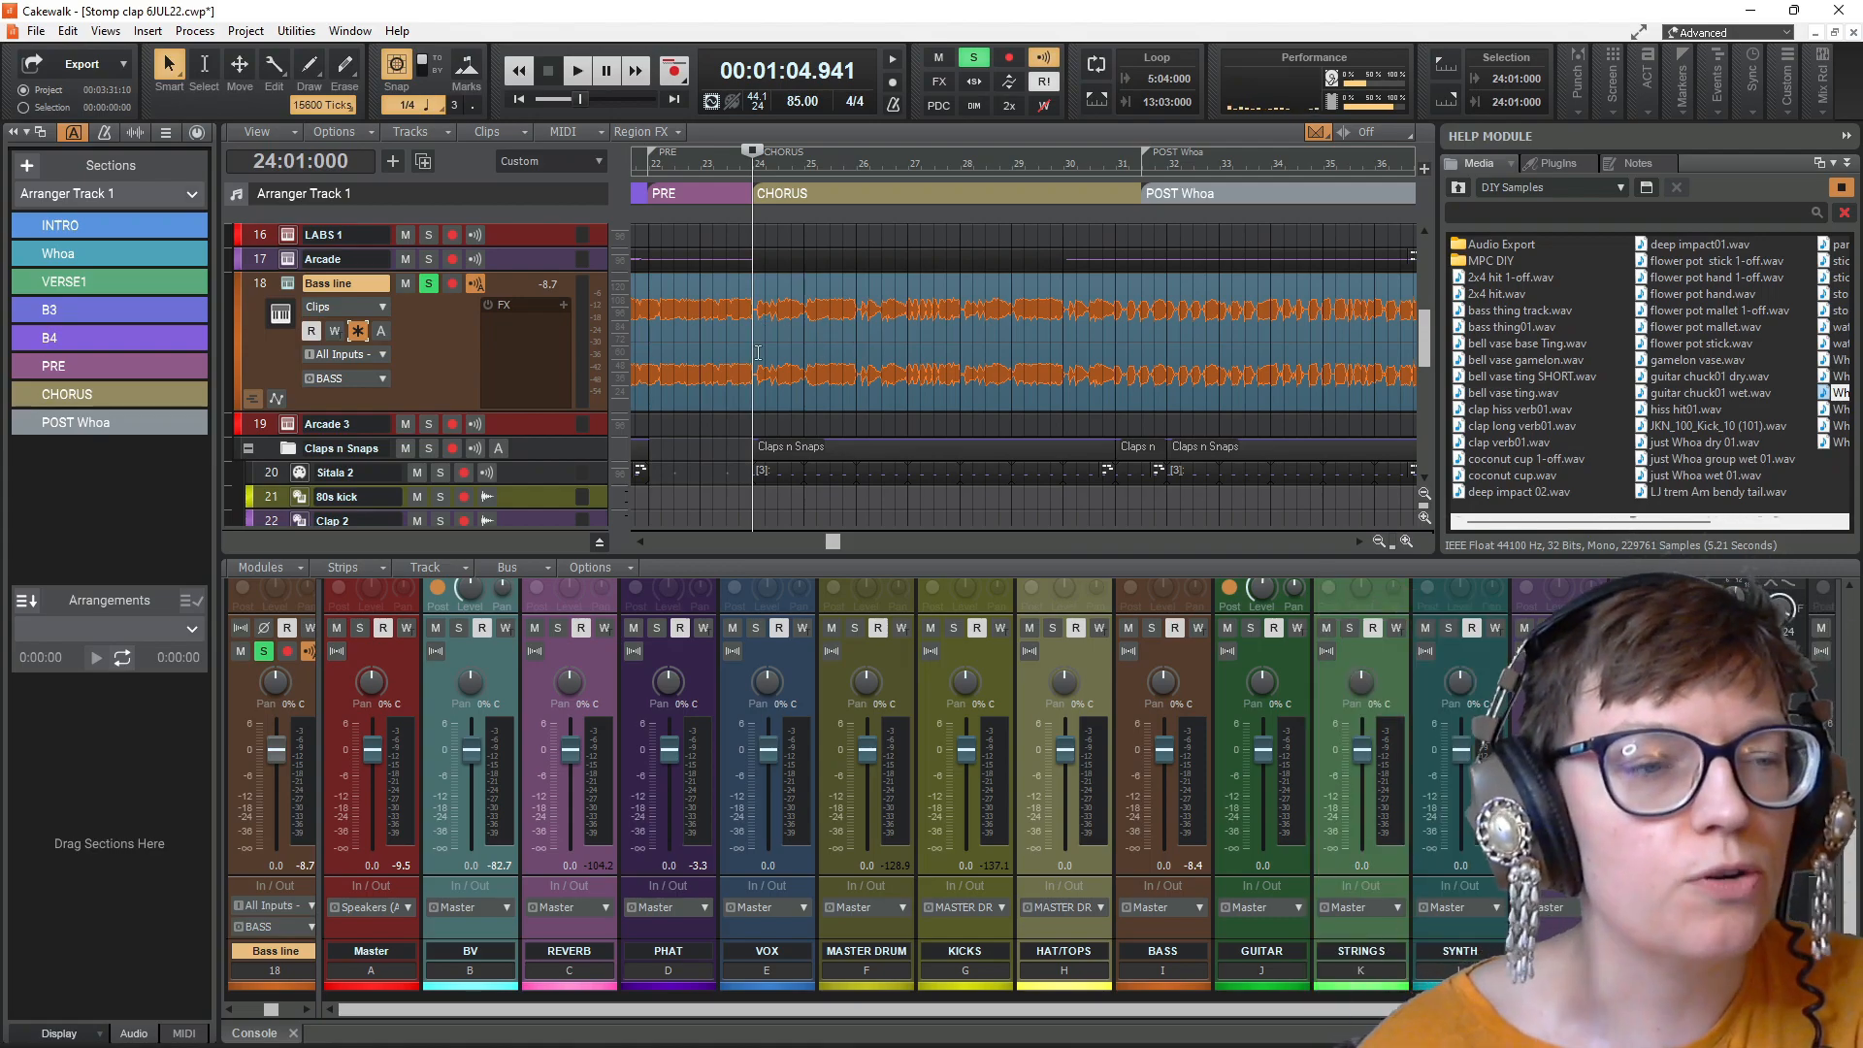
{"action": "key", "text": "2"}
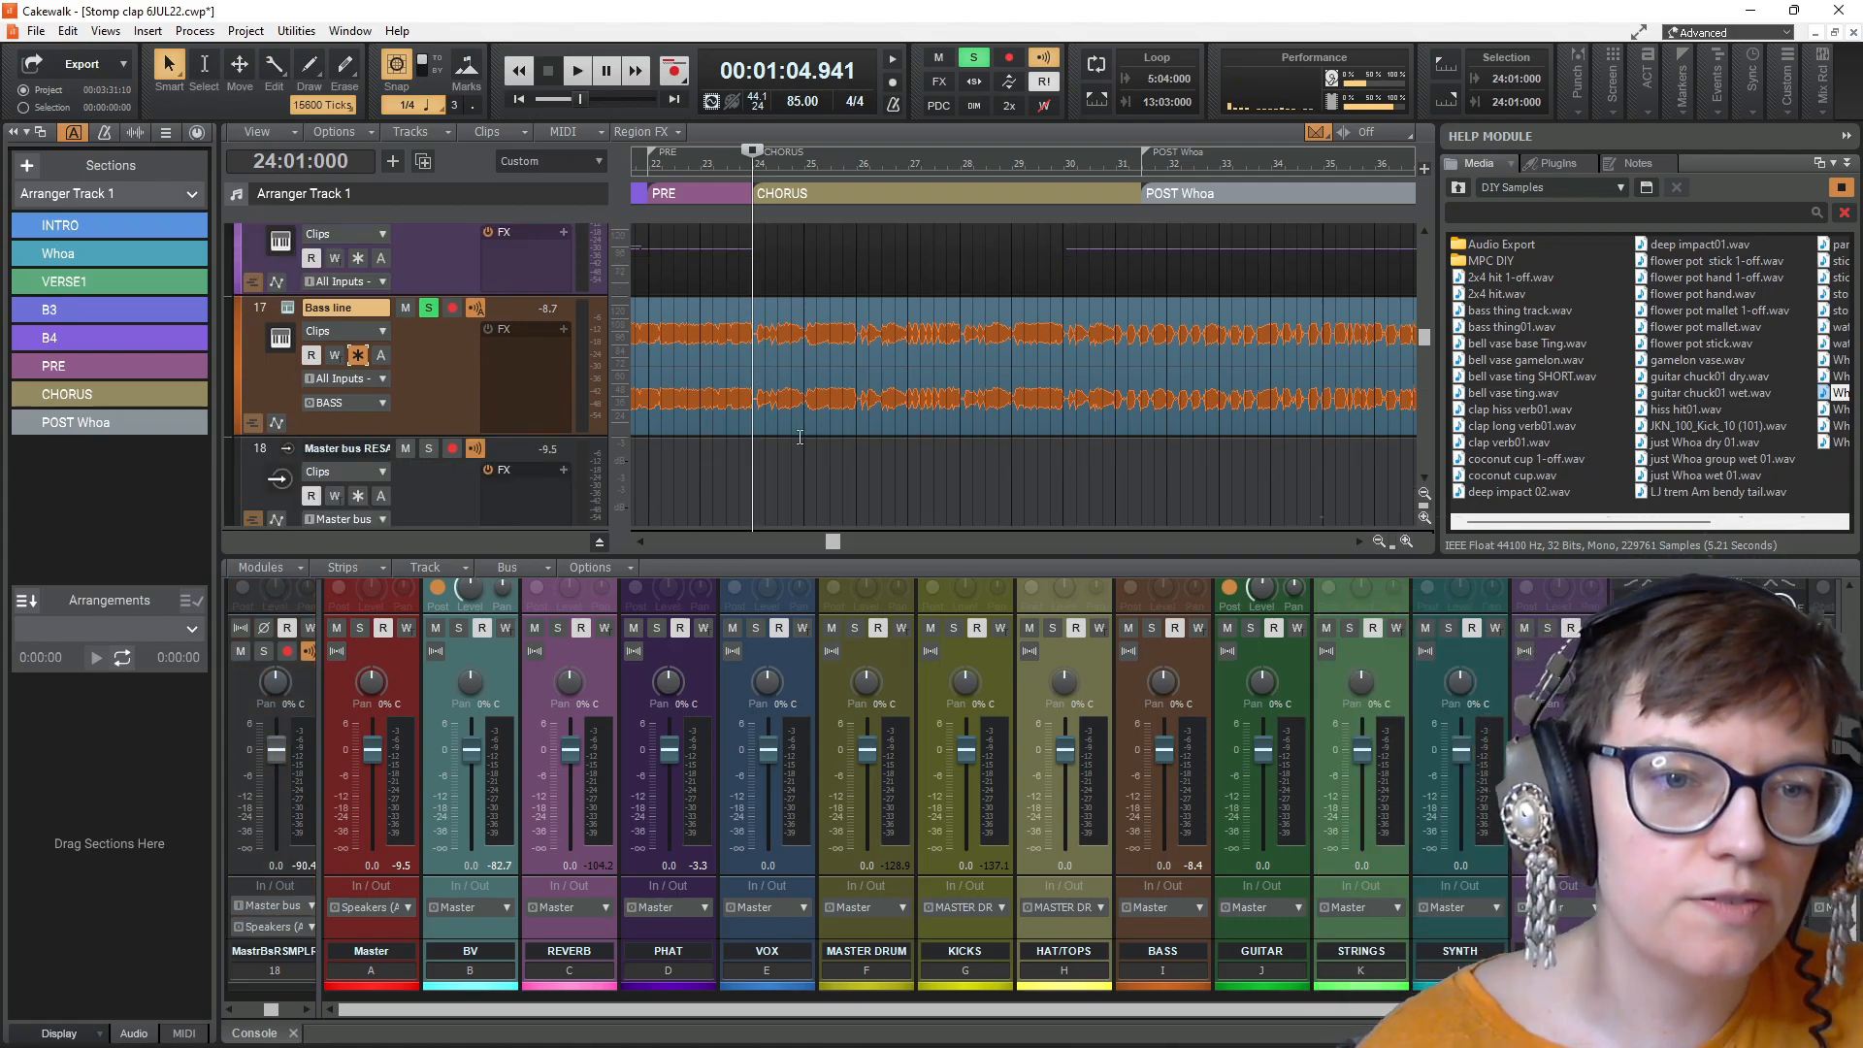
Step: Copy the first two chorus measures of the frozen bass line onto the Master bus RESAMPLER track at 24:01:000 and bounce them to a clip
{"action": "scroll", "coordinate": [796, 441], "scroll_direction": "down", "scroll_amount": 1}
{"action": "left_click_drag", "start_coordinate": [858, 345], "coordinate": [754, 345]}
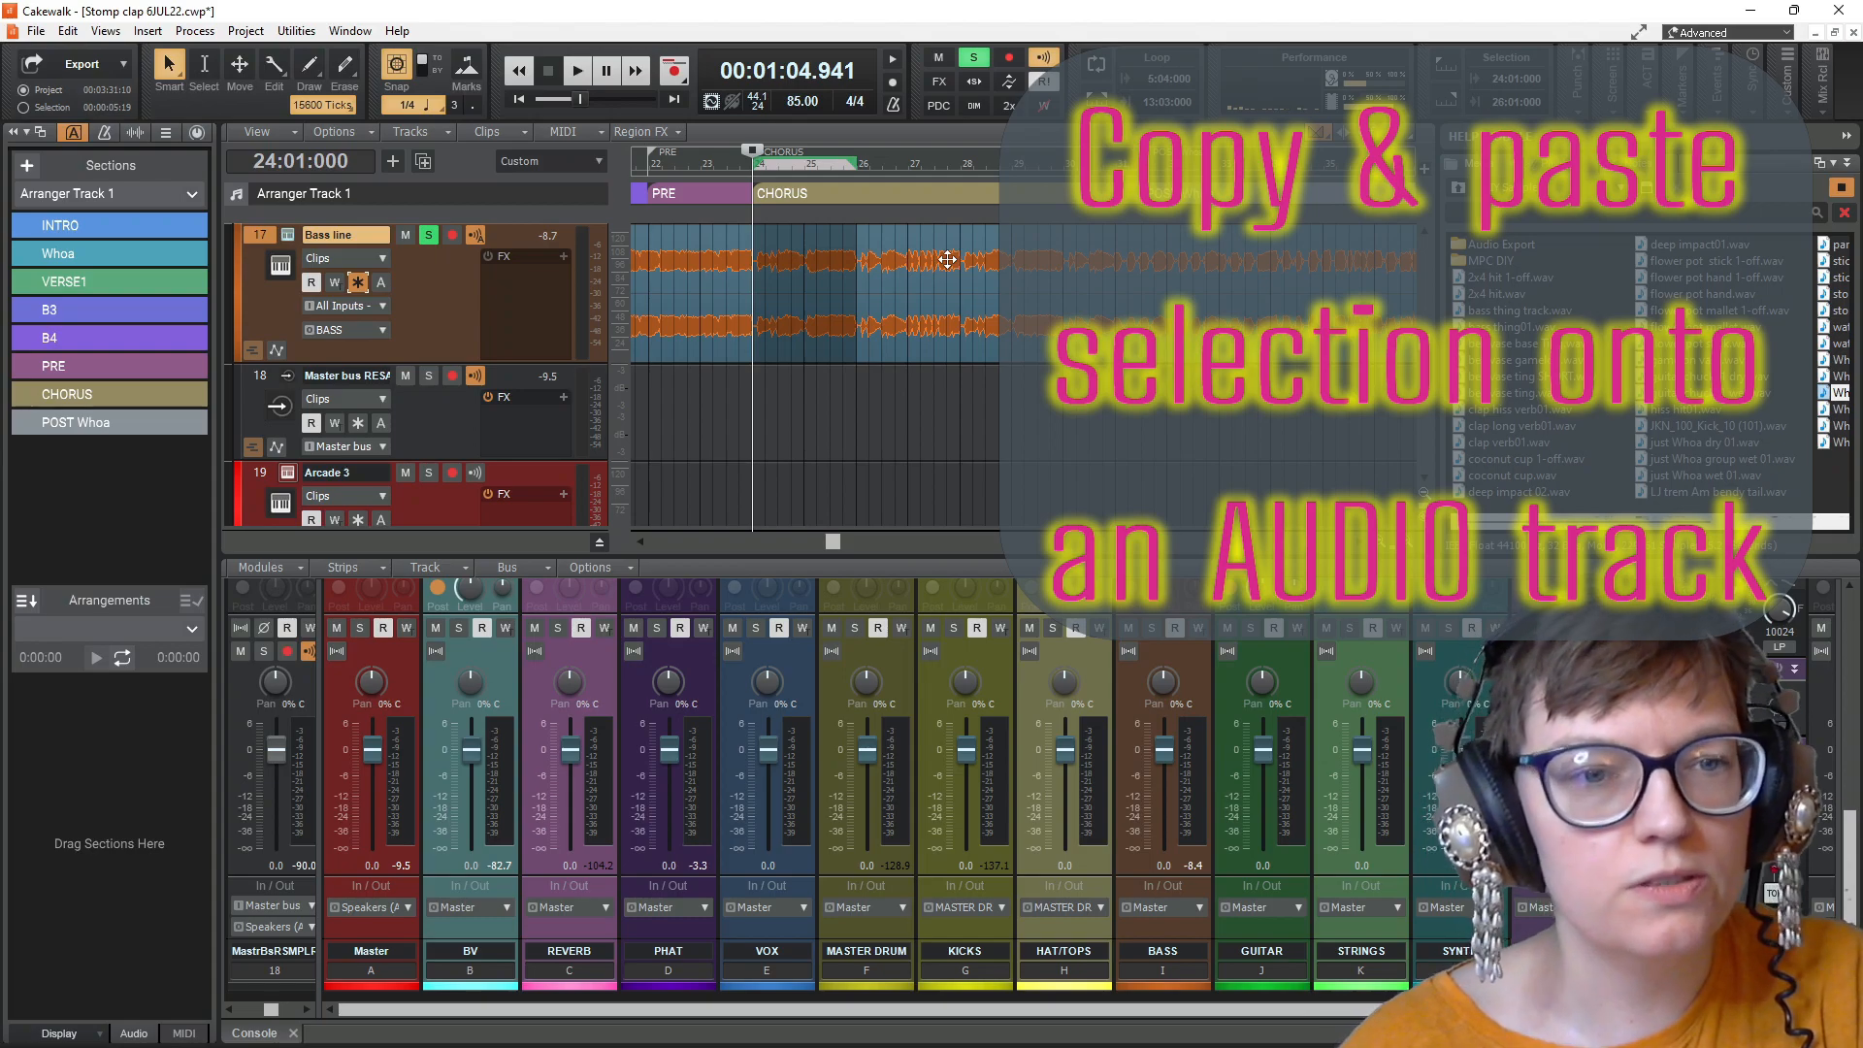
{"action": "left_click", "coordinate": [752, 430]}
{"action": "left_click", "coordinate": [752, 430]}
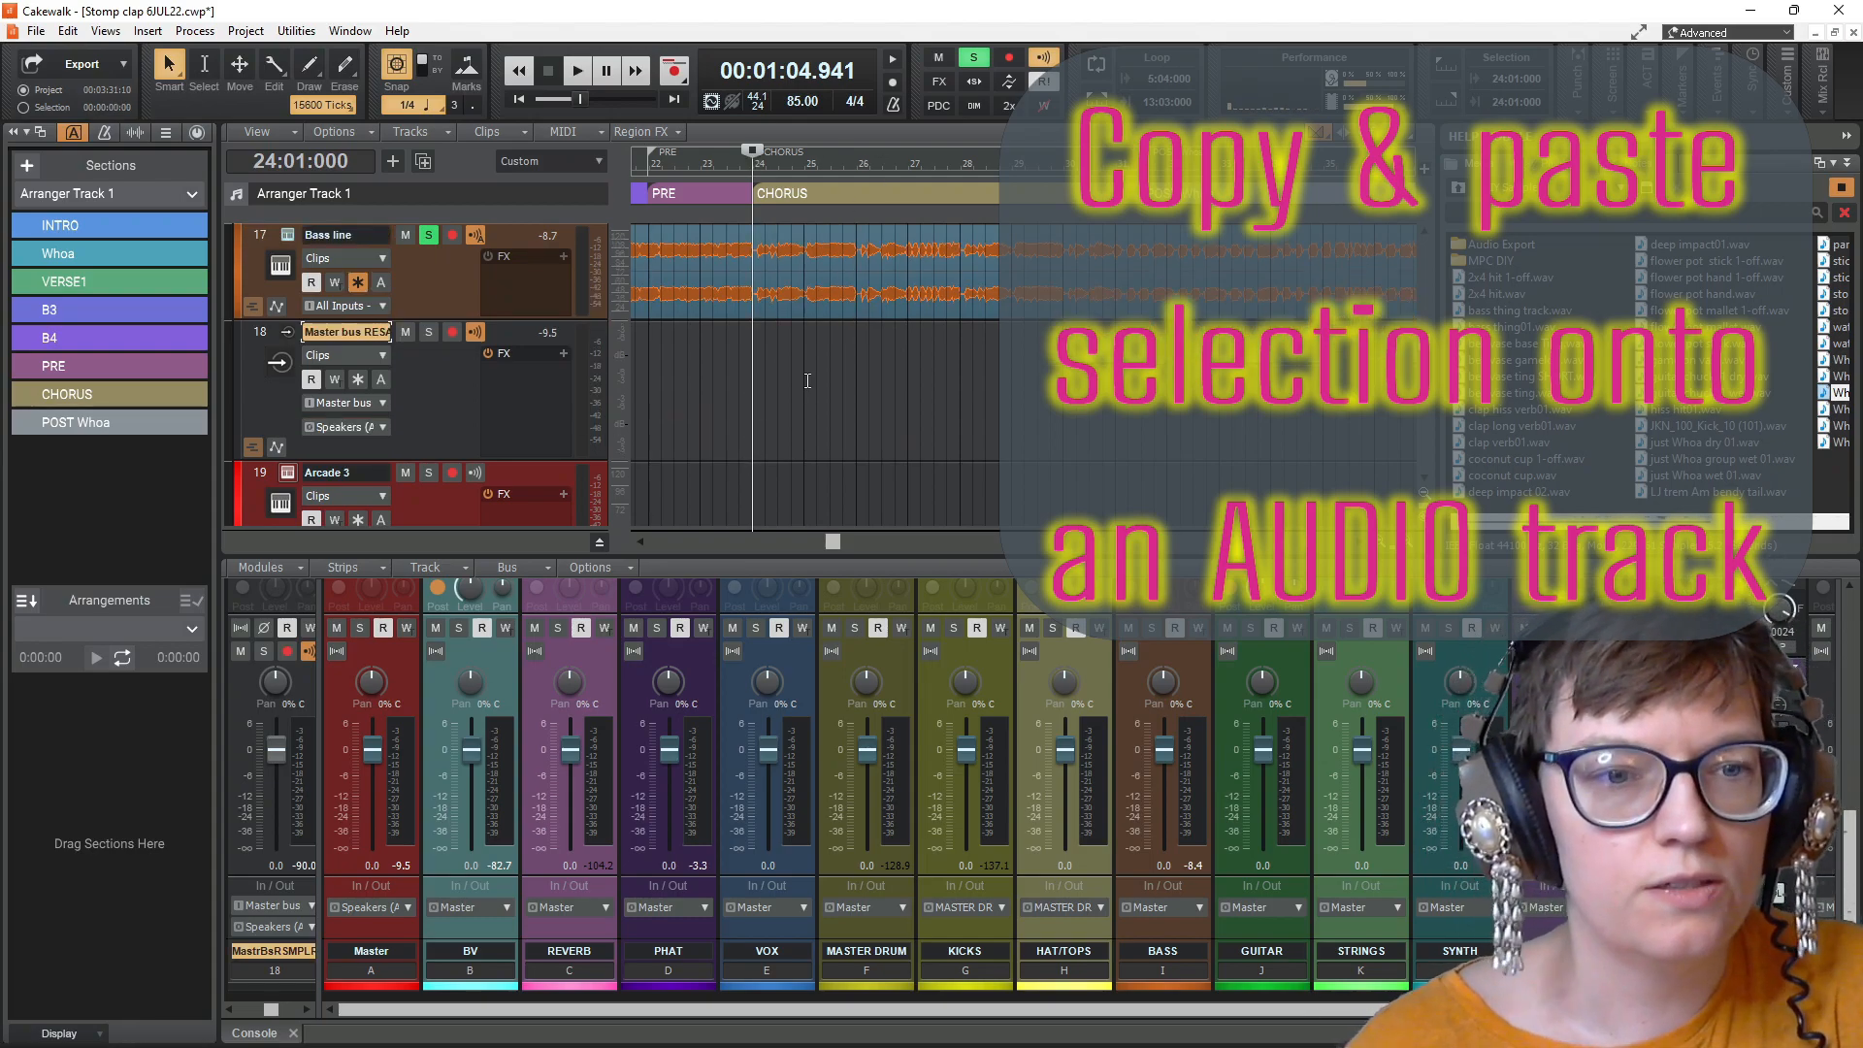
{"action": "key", "text": "ctrl+v"}
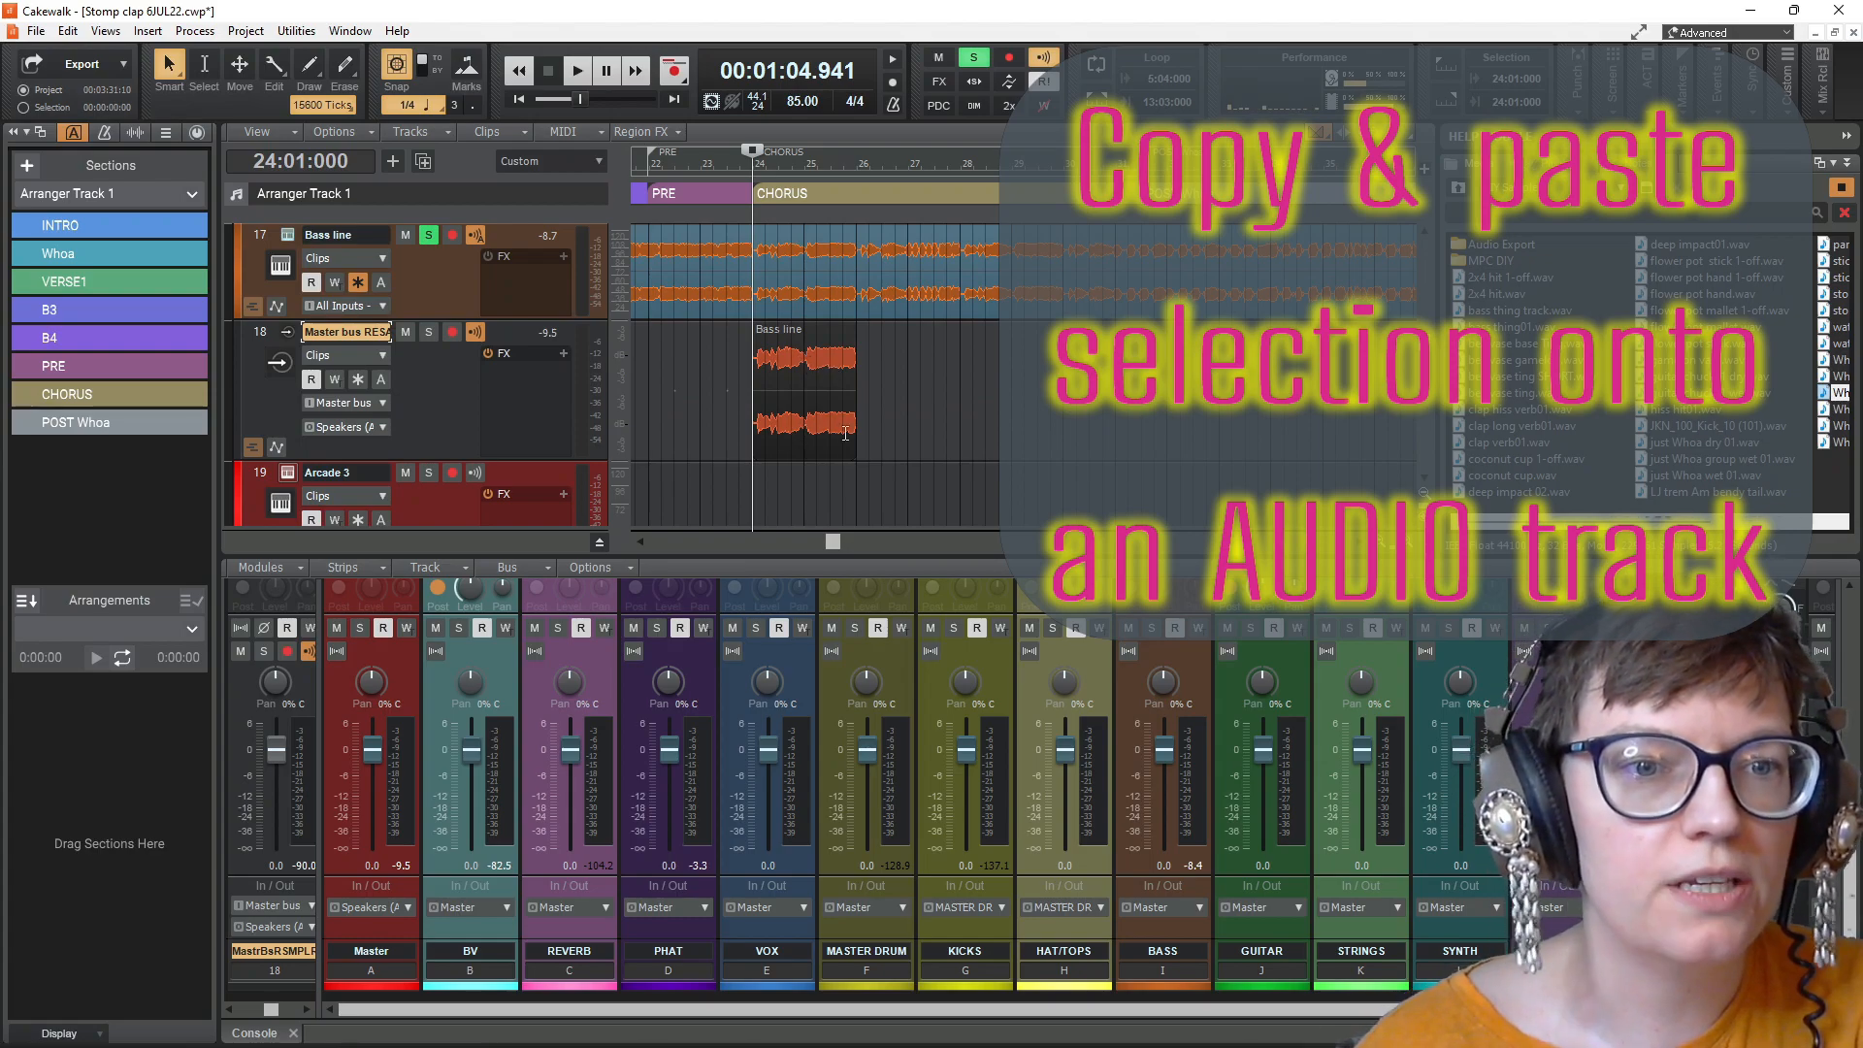
{"action": "right_click", "coordinate": [800, 366]}
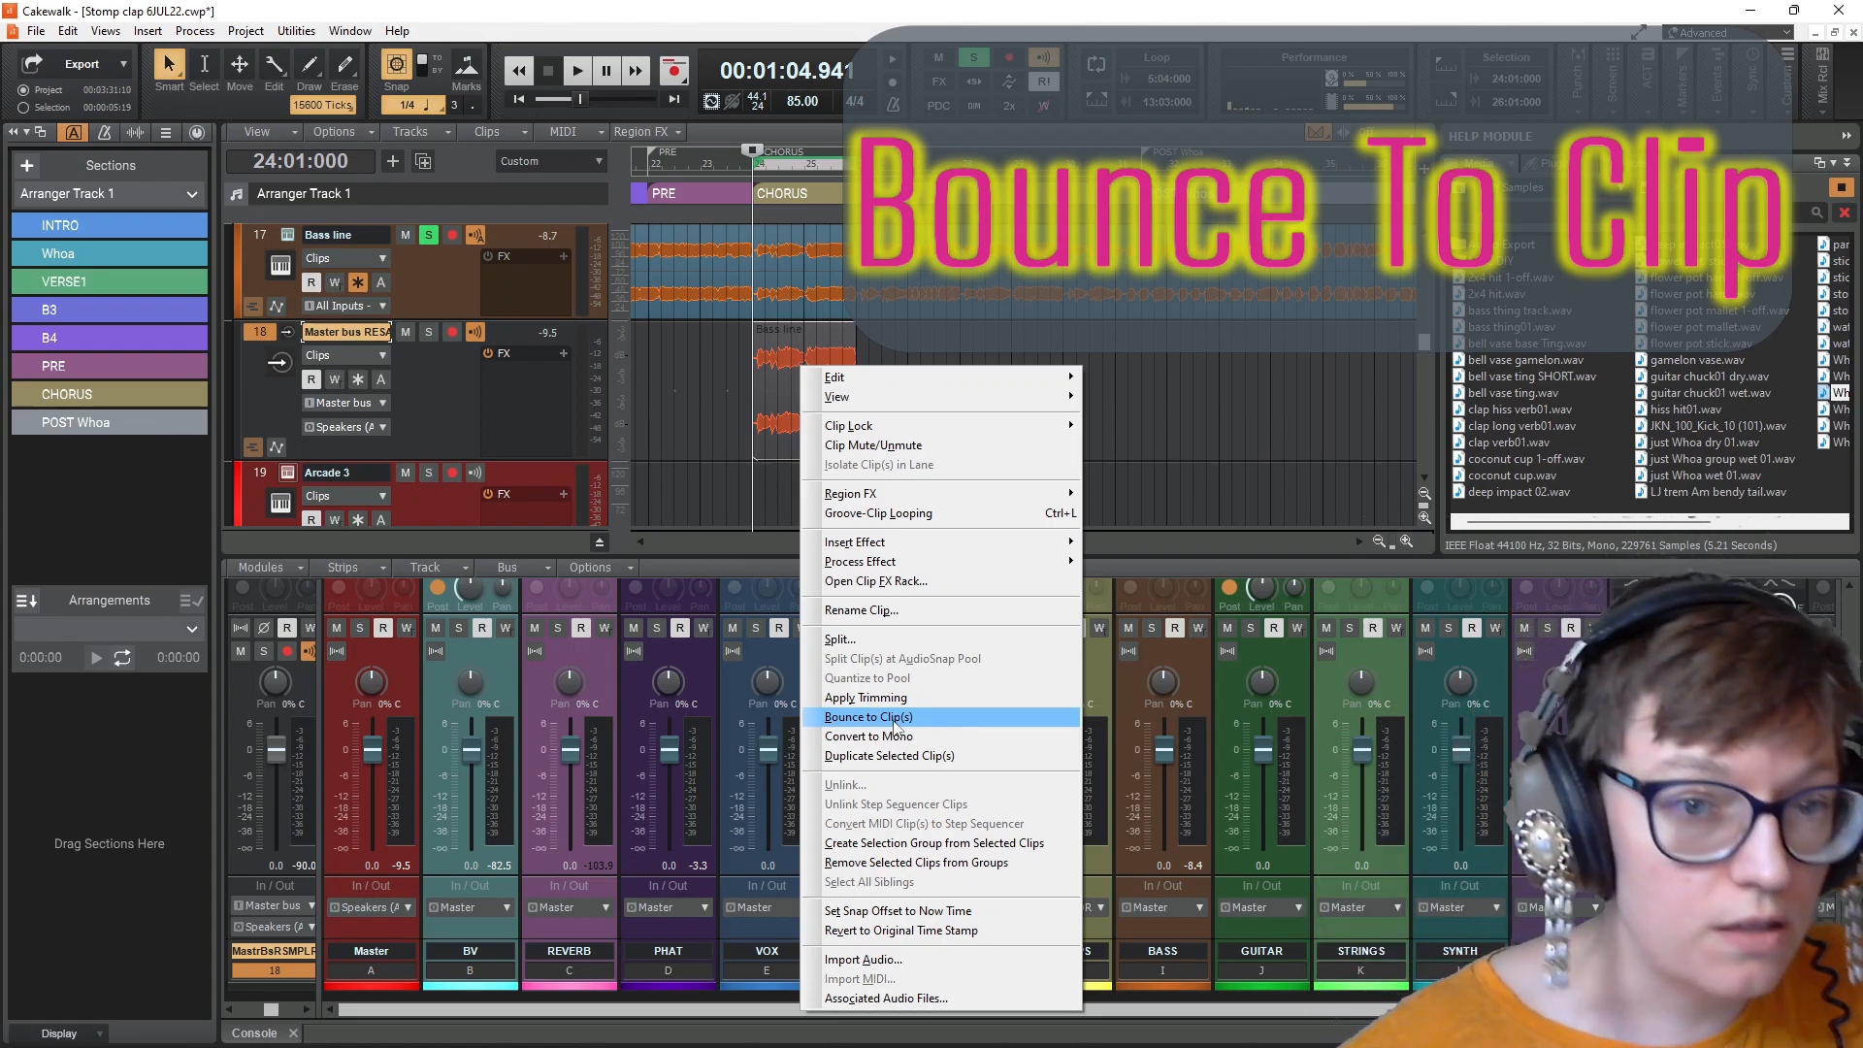
{"action": "left_click", "coordinate": [893, 716]}
Step: Open the bounced bass clip in Loop Construction and save it as the Wave file "bass thang dry" in DIY Samples
{"action": "double_click", "coordinate": [767, 428]}
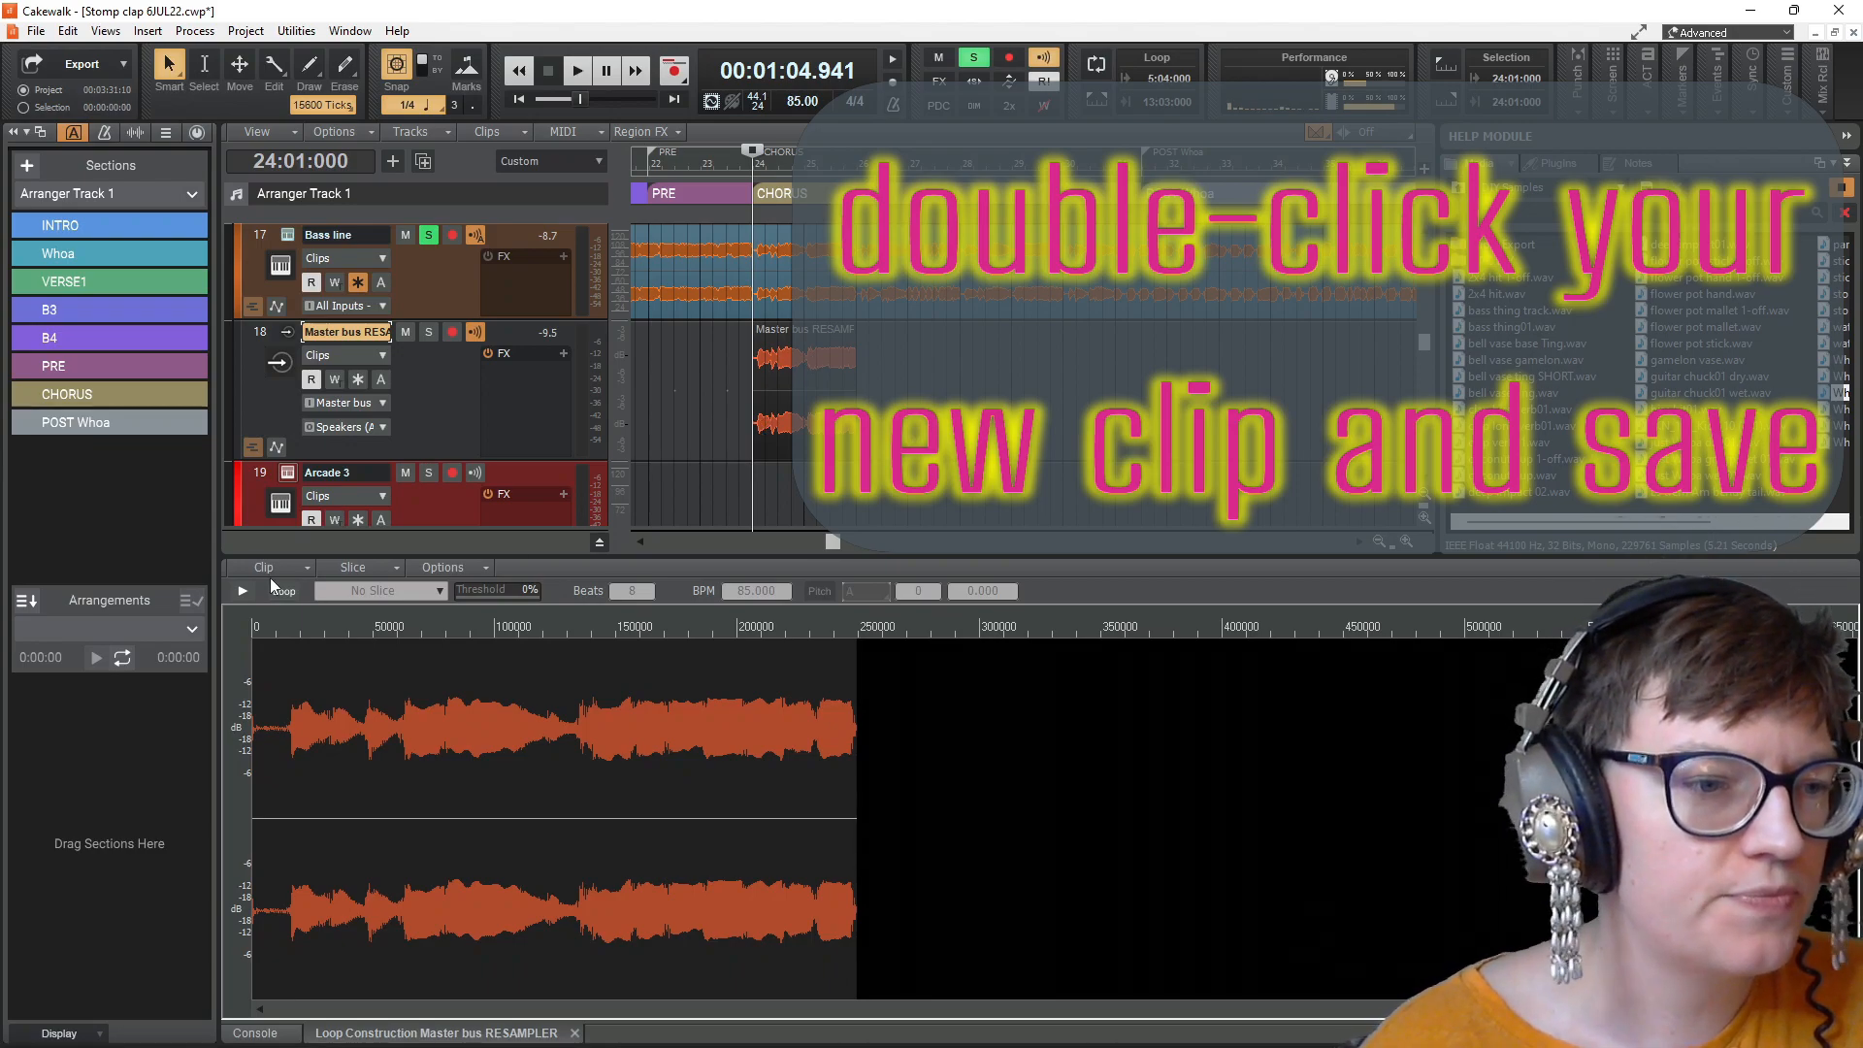
{"action": "left_click", "coordinate": [301, 565]}
{"action": "left_click", "coordinate": [305, 588]}
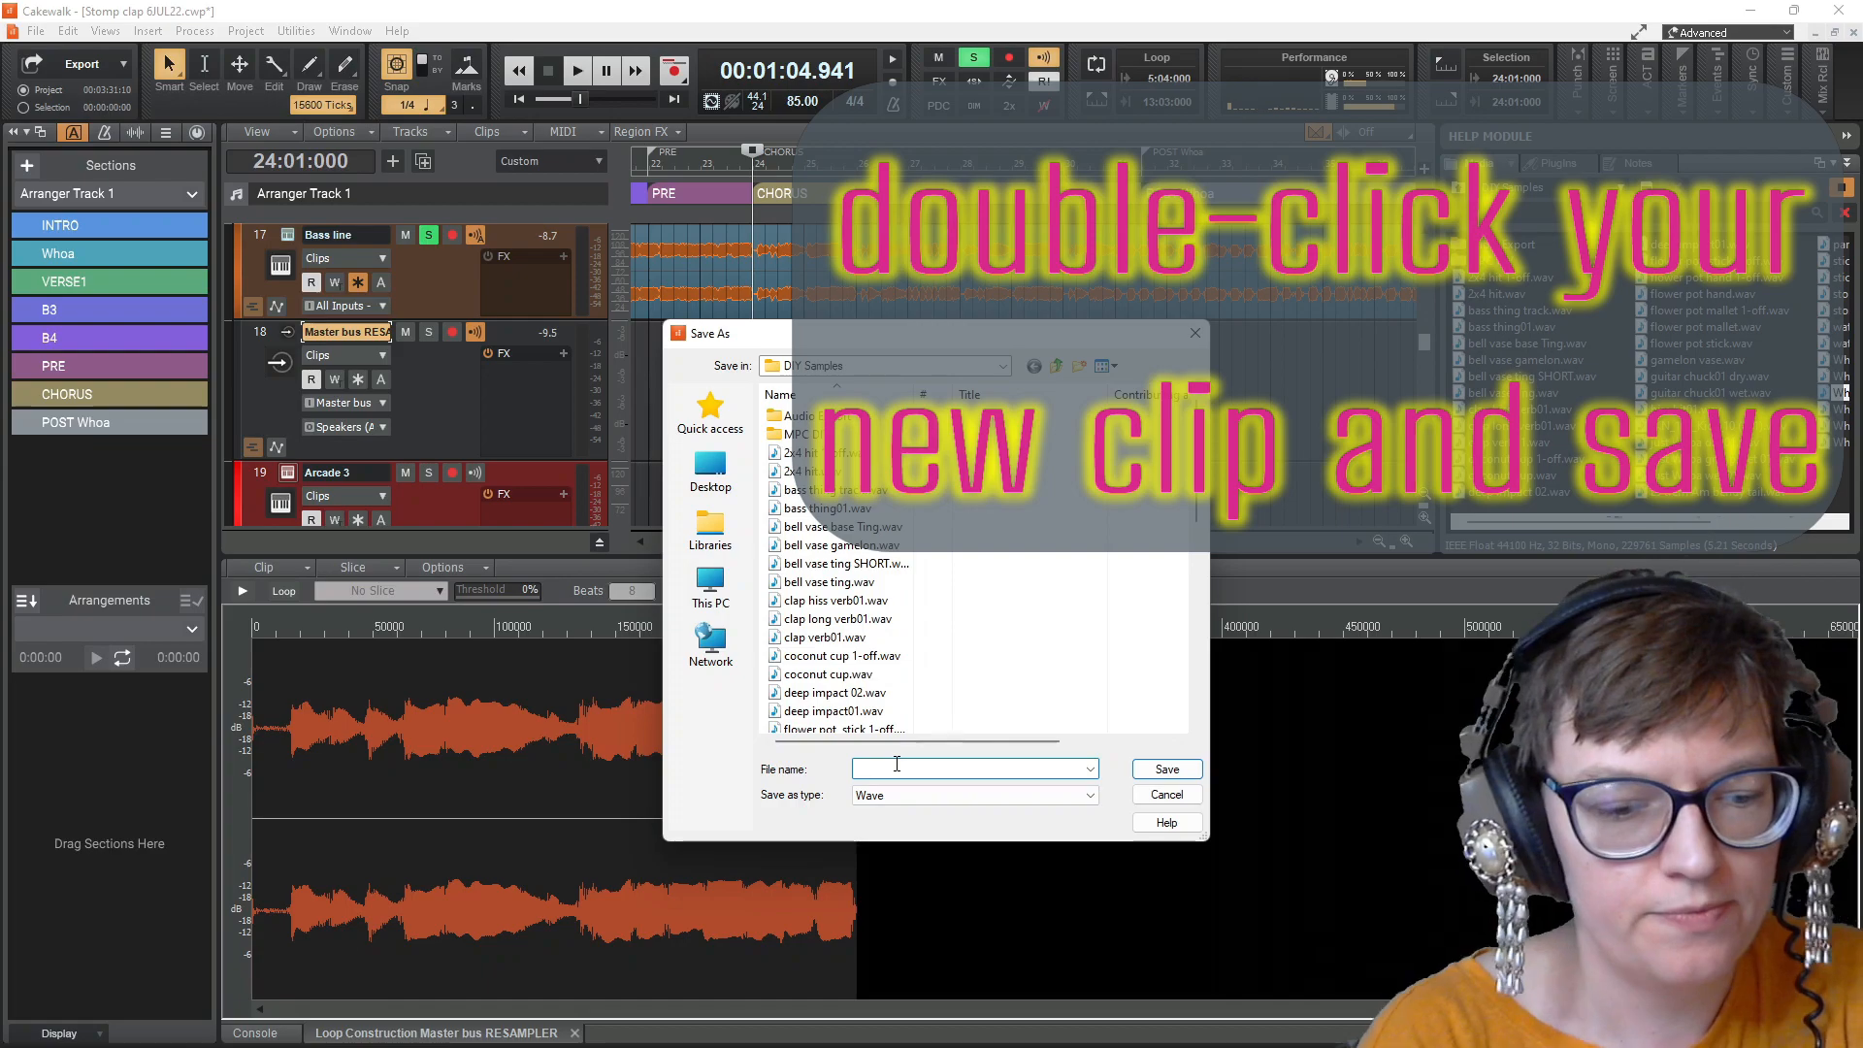
{"action": "type", "text": "bass thang"}
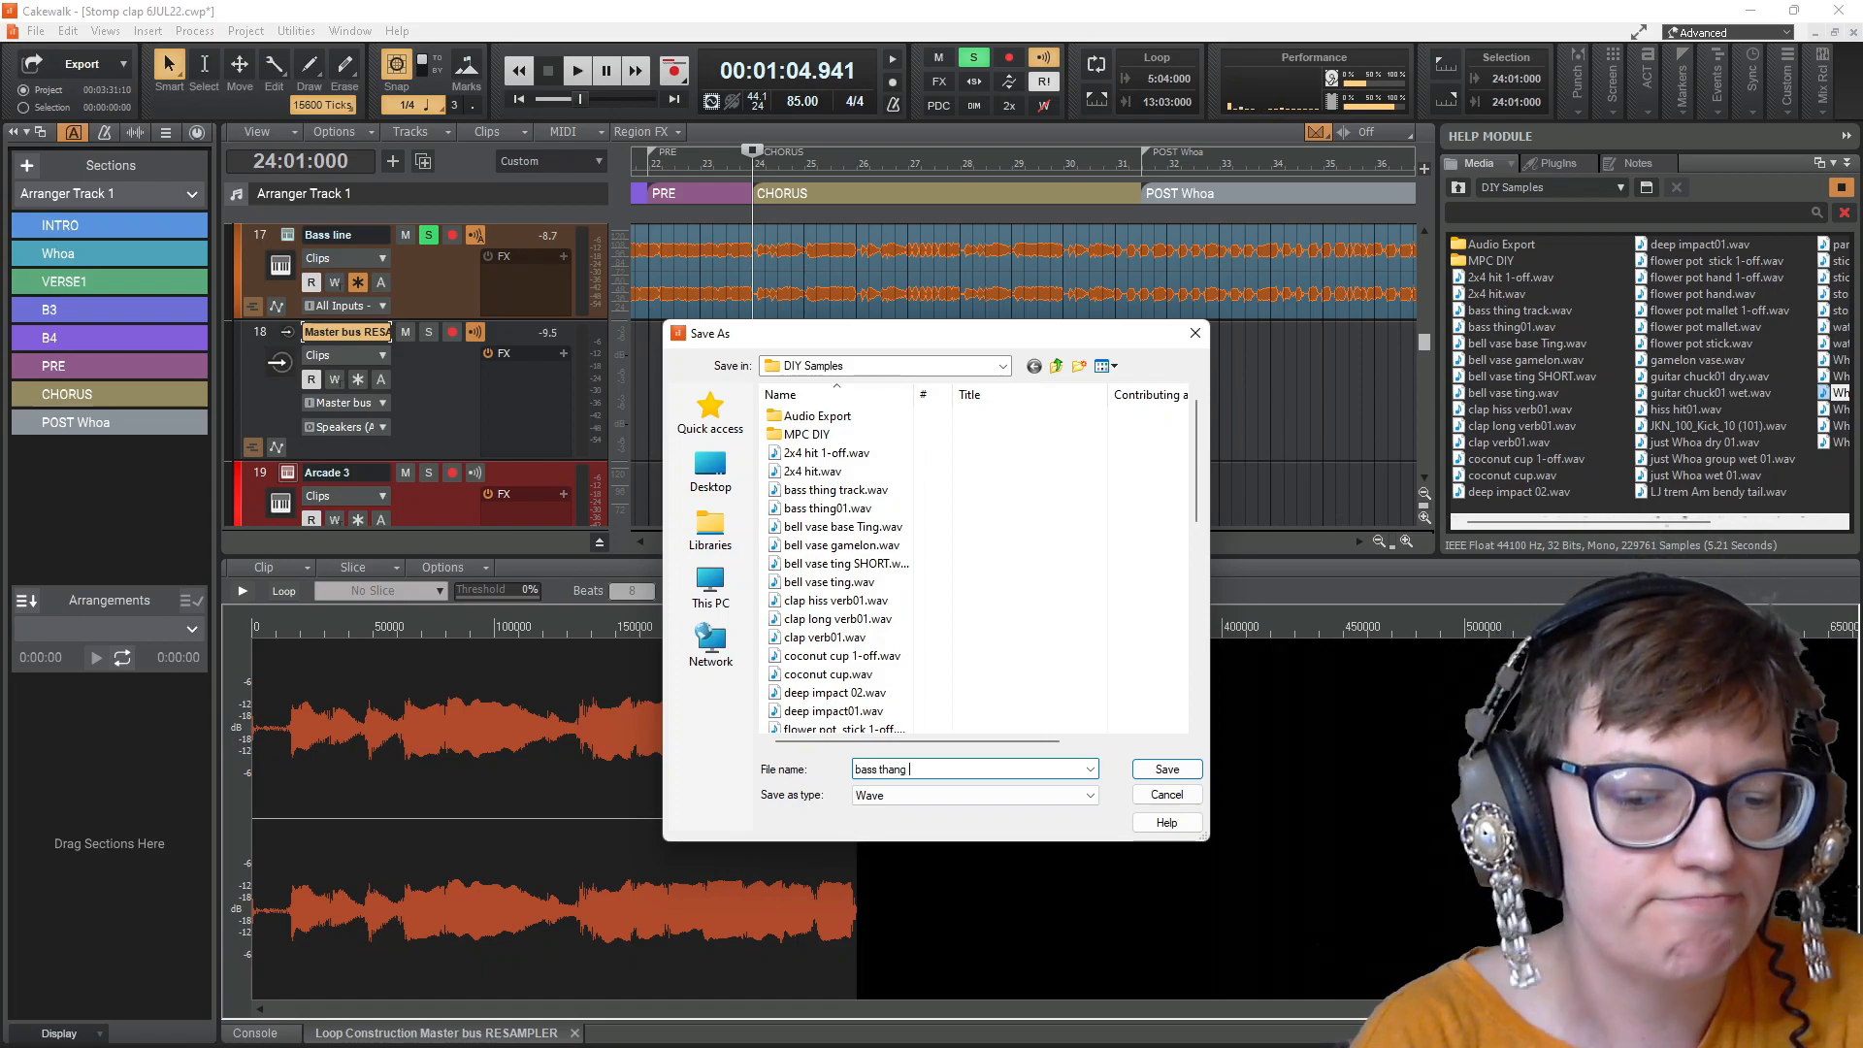
{"action": "type", "text": "dry"}
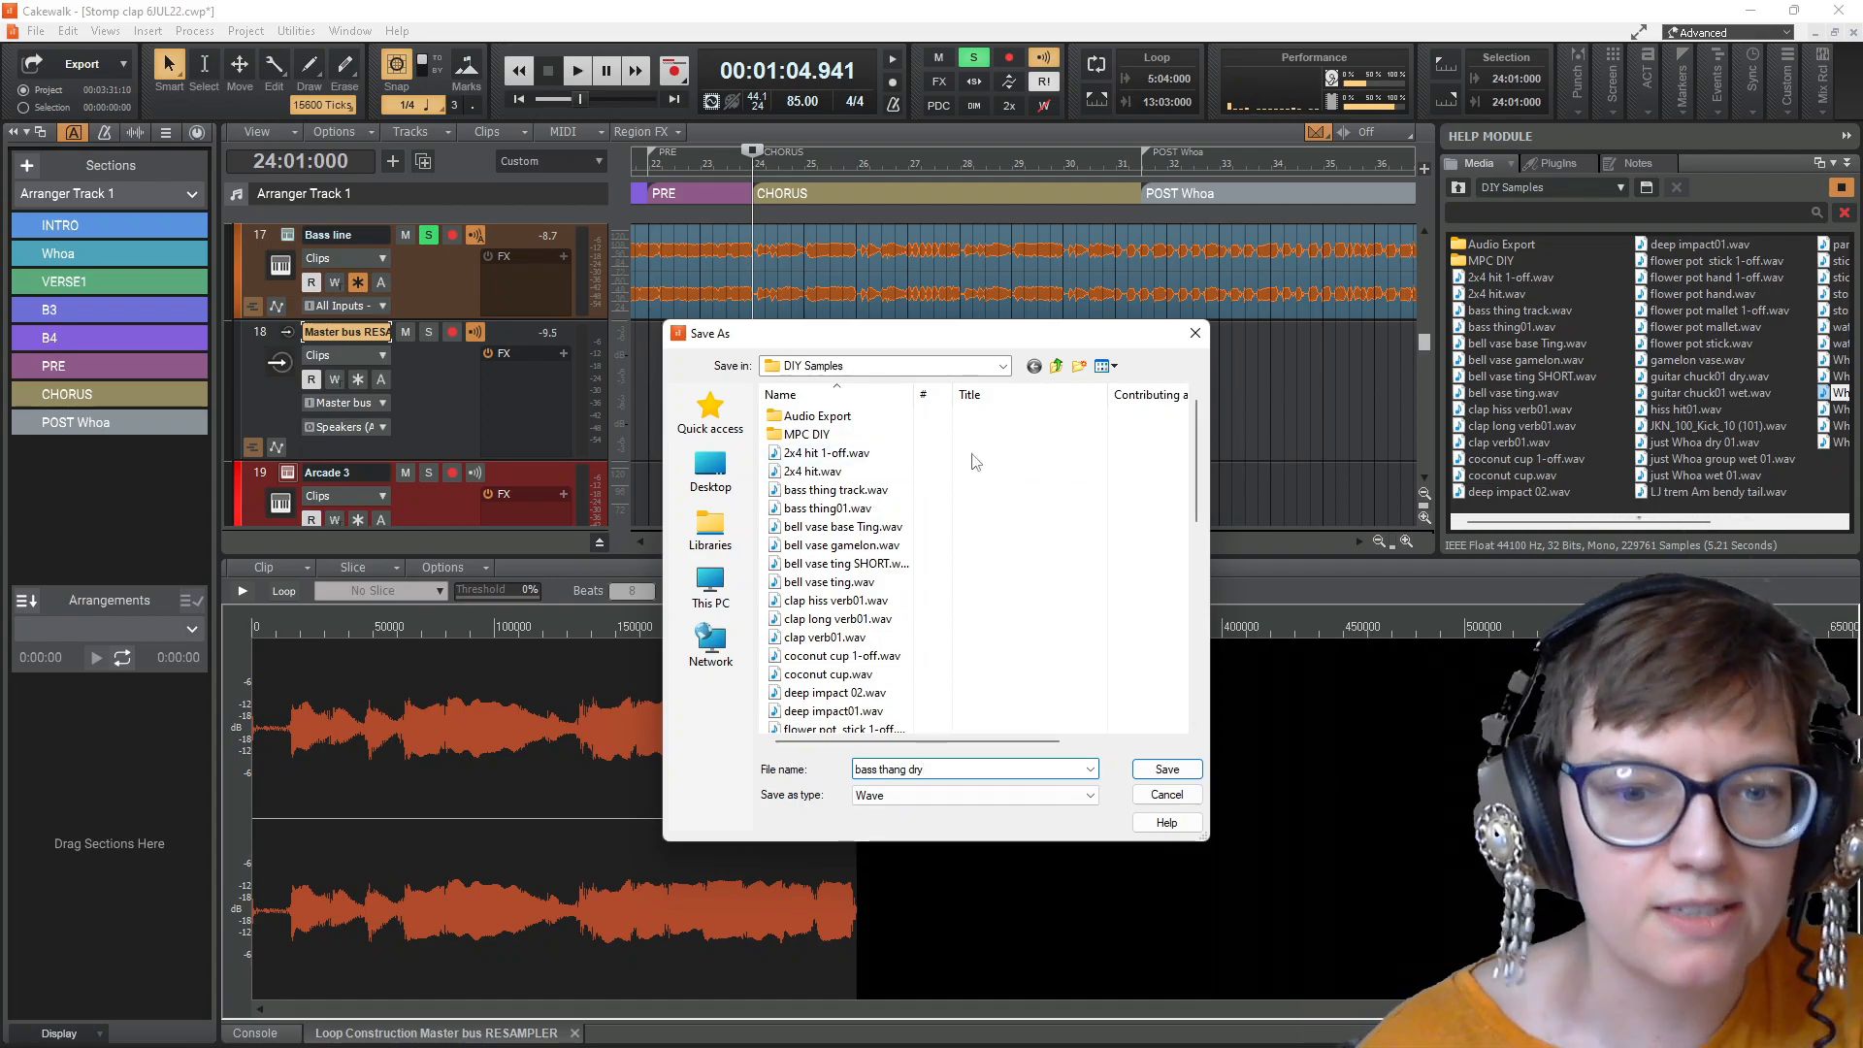
{"action": "key", "text": "Return"}
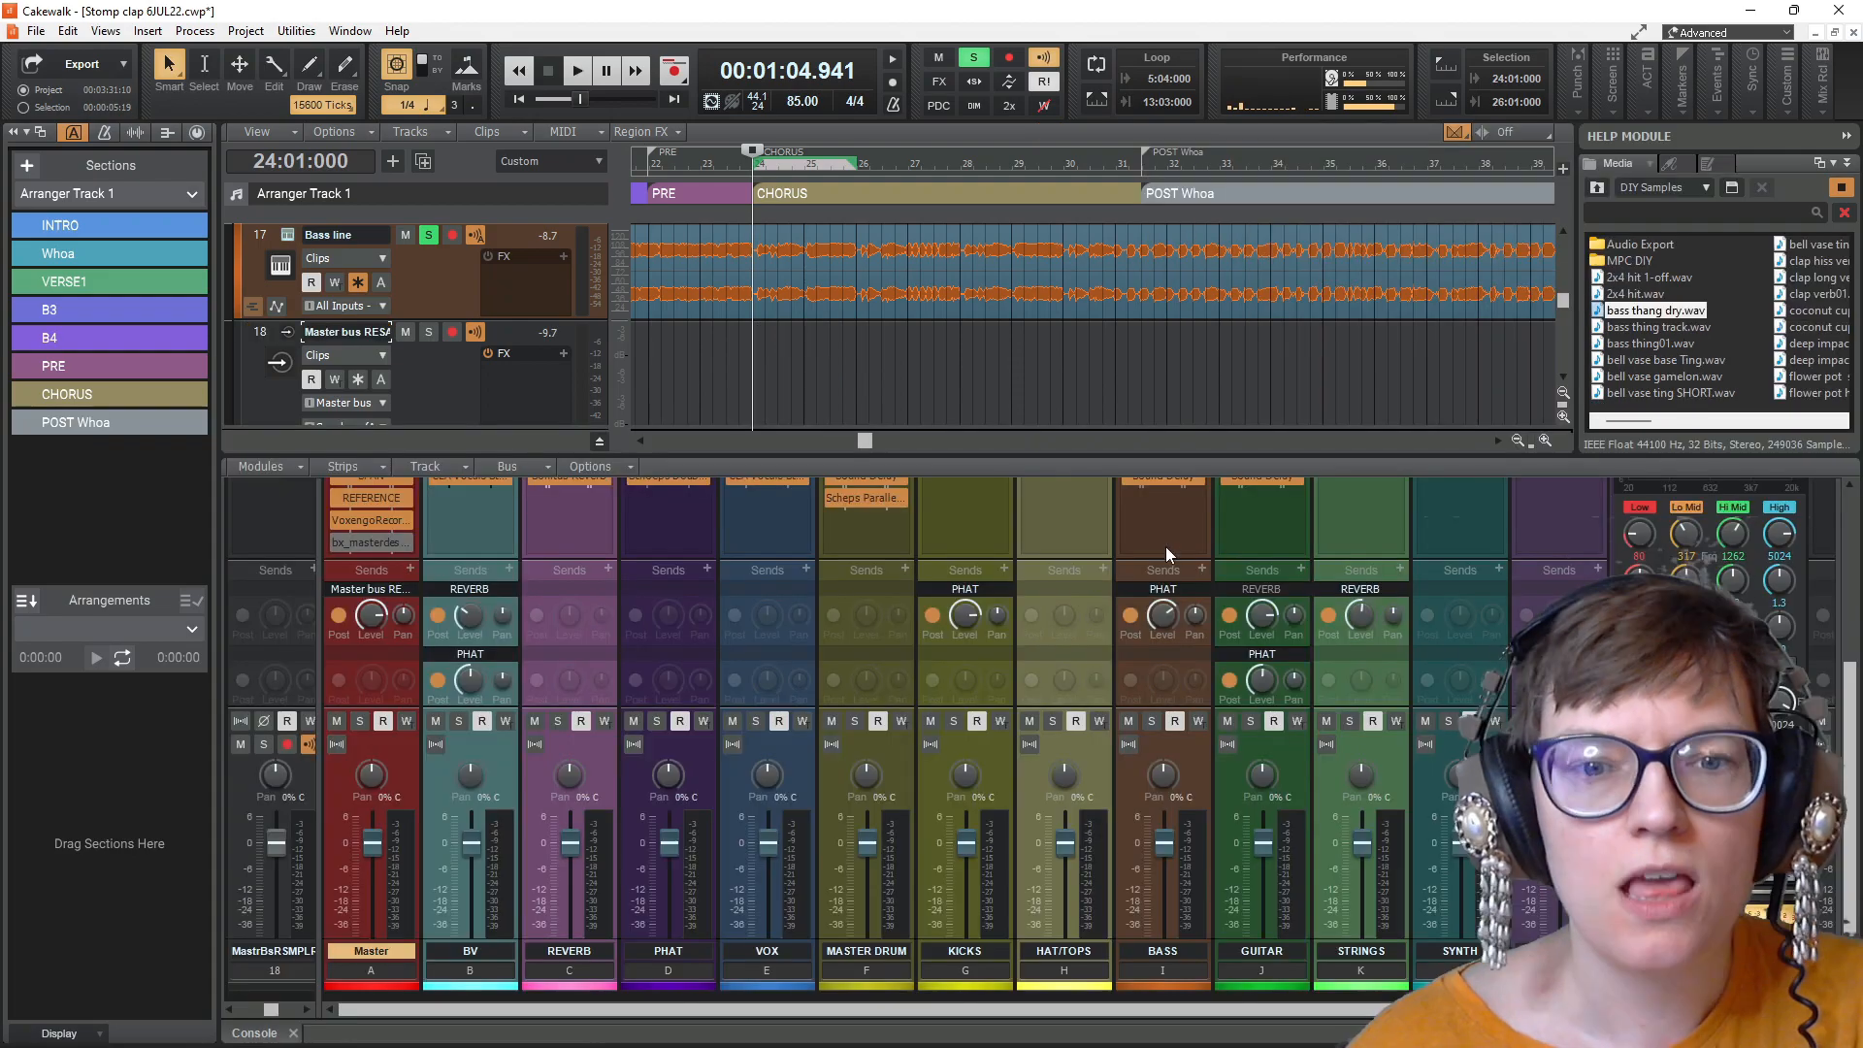
Step: Insert a Sonitus Delay effect on the BASS bus, audition the delayed bass line and close the effect window
{"action": "scroll", "coordinate": [1171, 546], "scroll_direction": "up", "scroll_amount": 1}
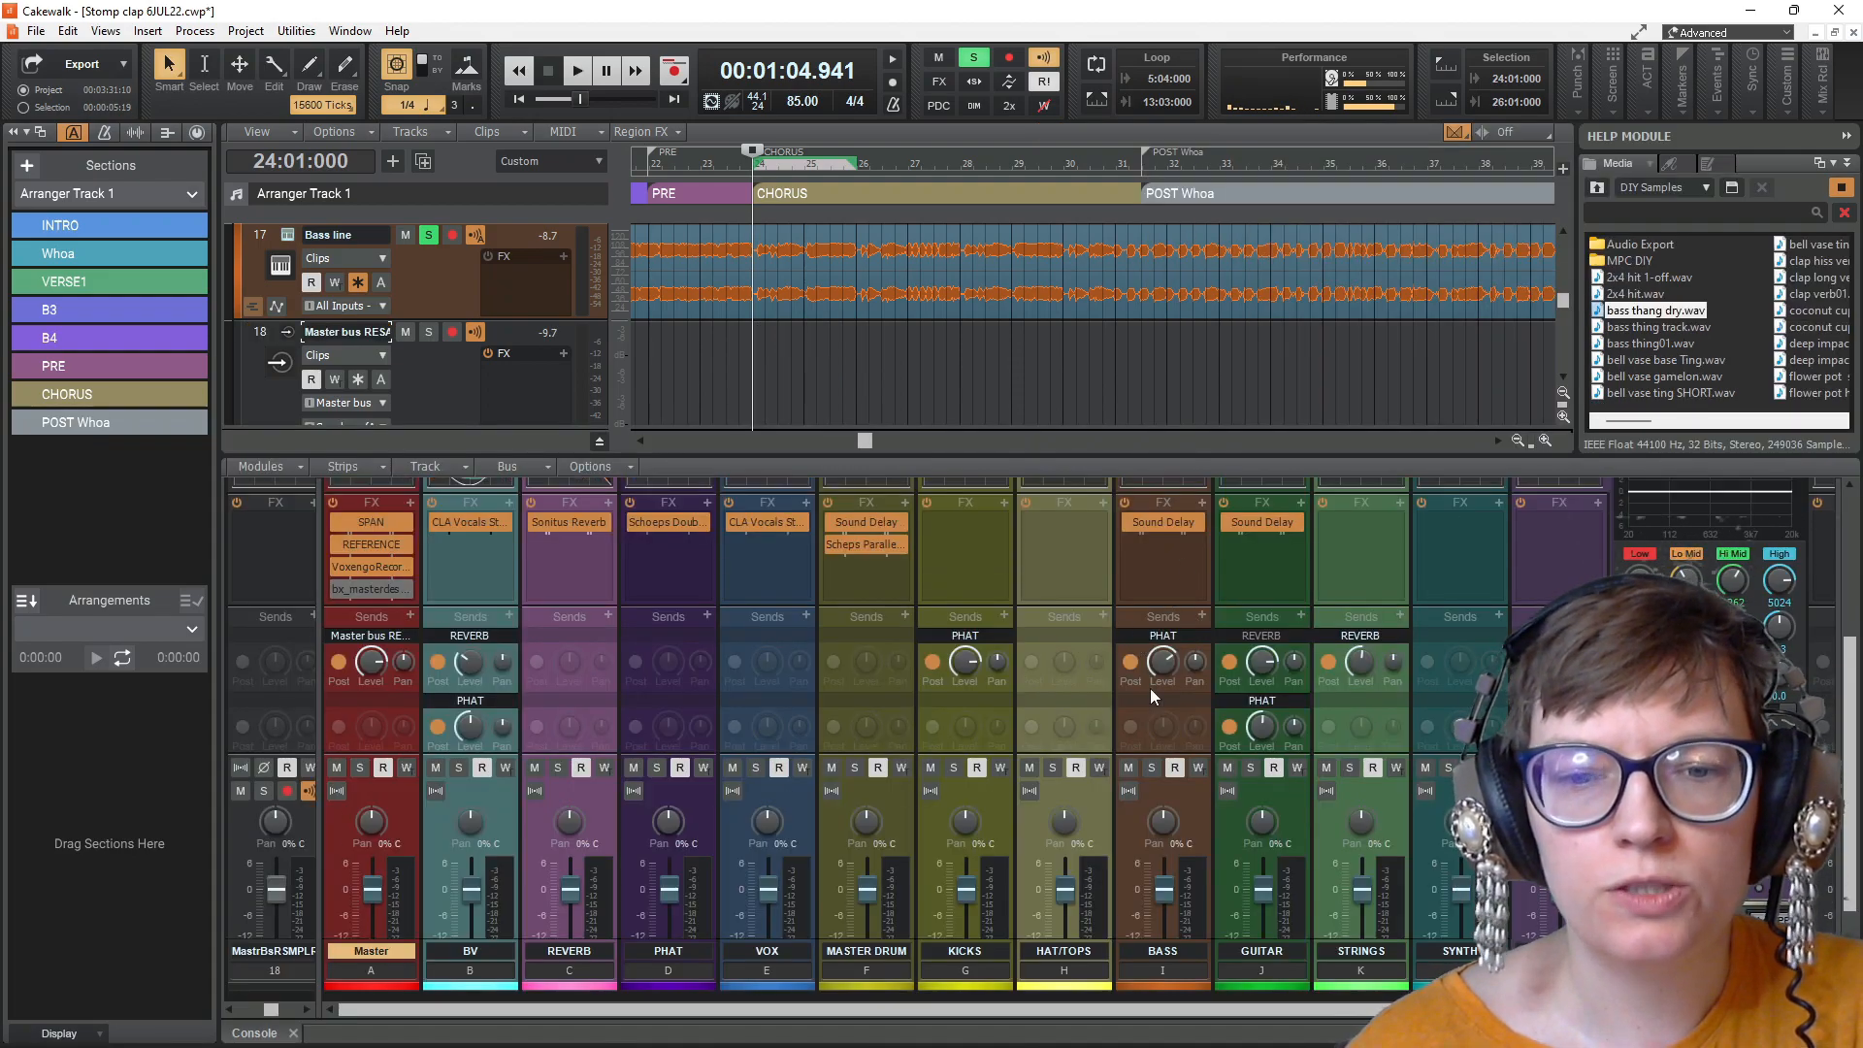
{"action": "left_click", "coordinate": [1204, 509]}
{"action": "mouse_move", "coordinate": [1427, 763]}
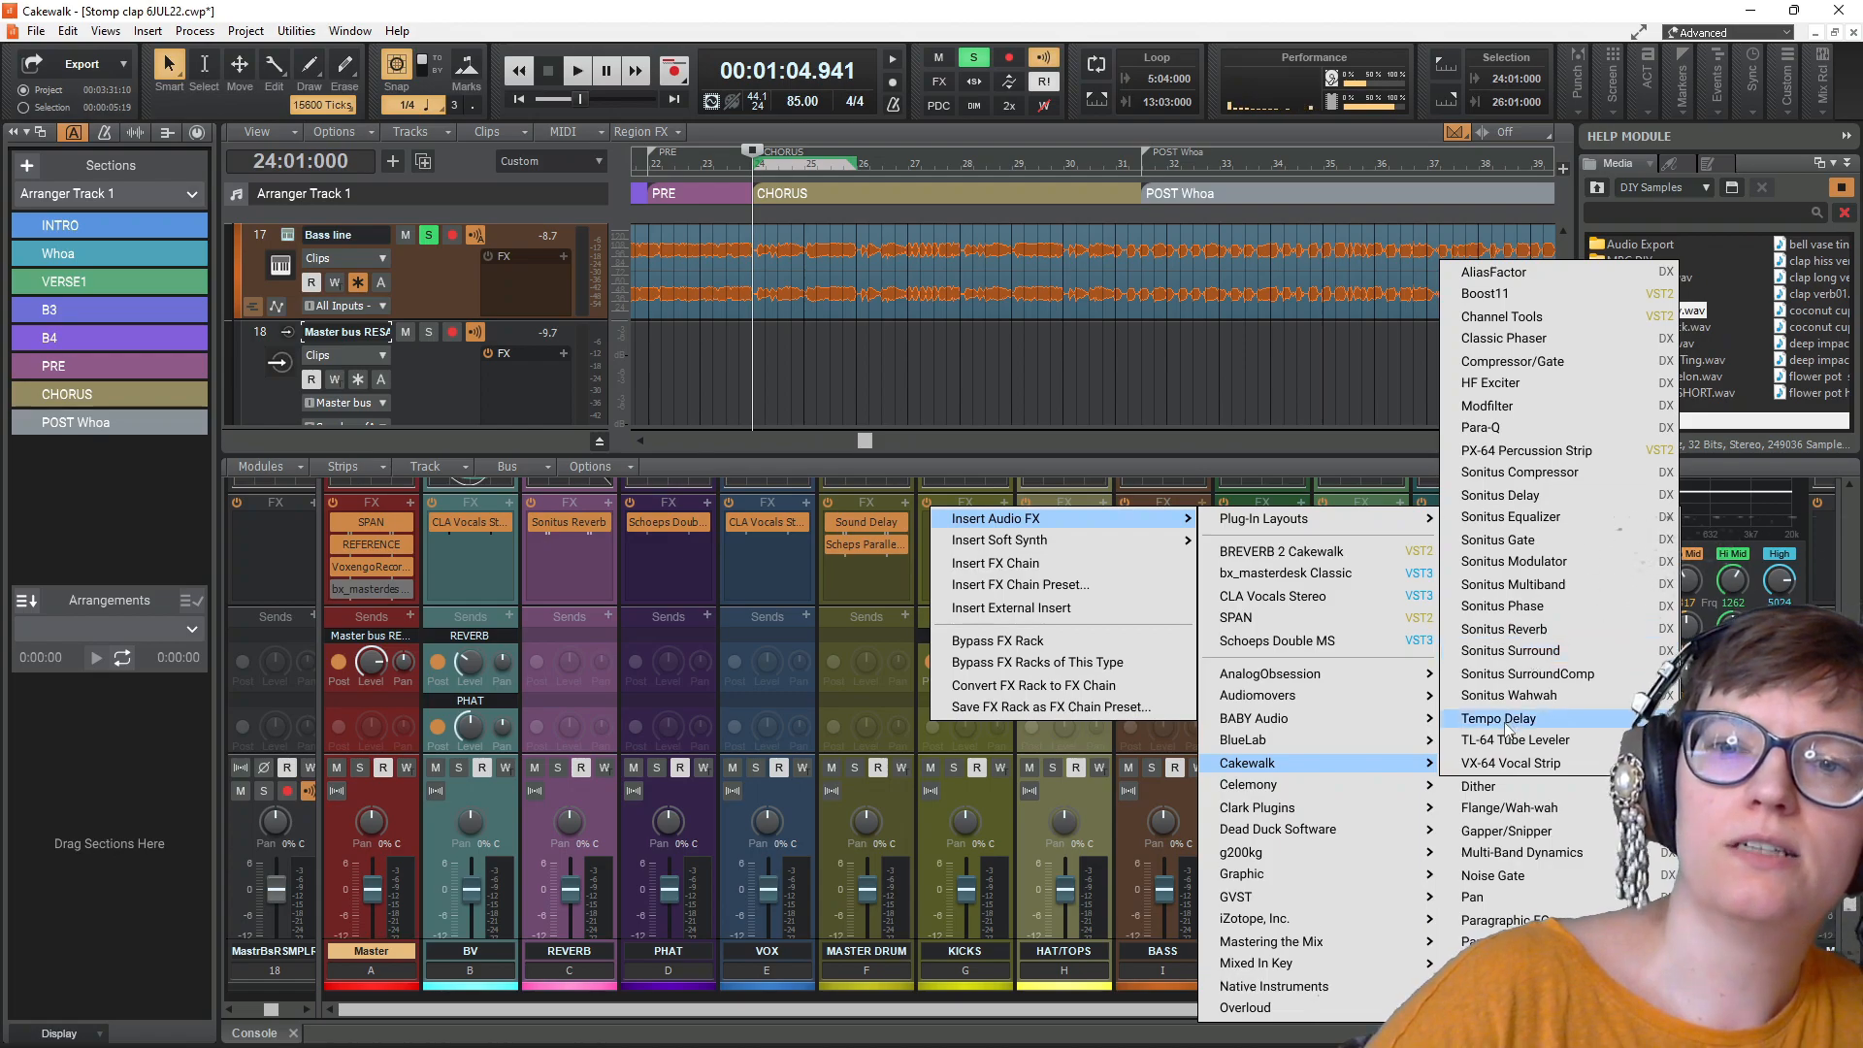
{"action": "left_click", "coordinate": [1502, 495]}
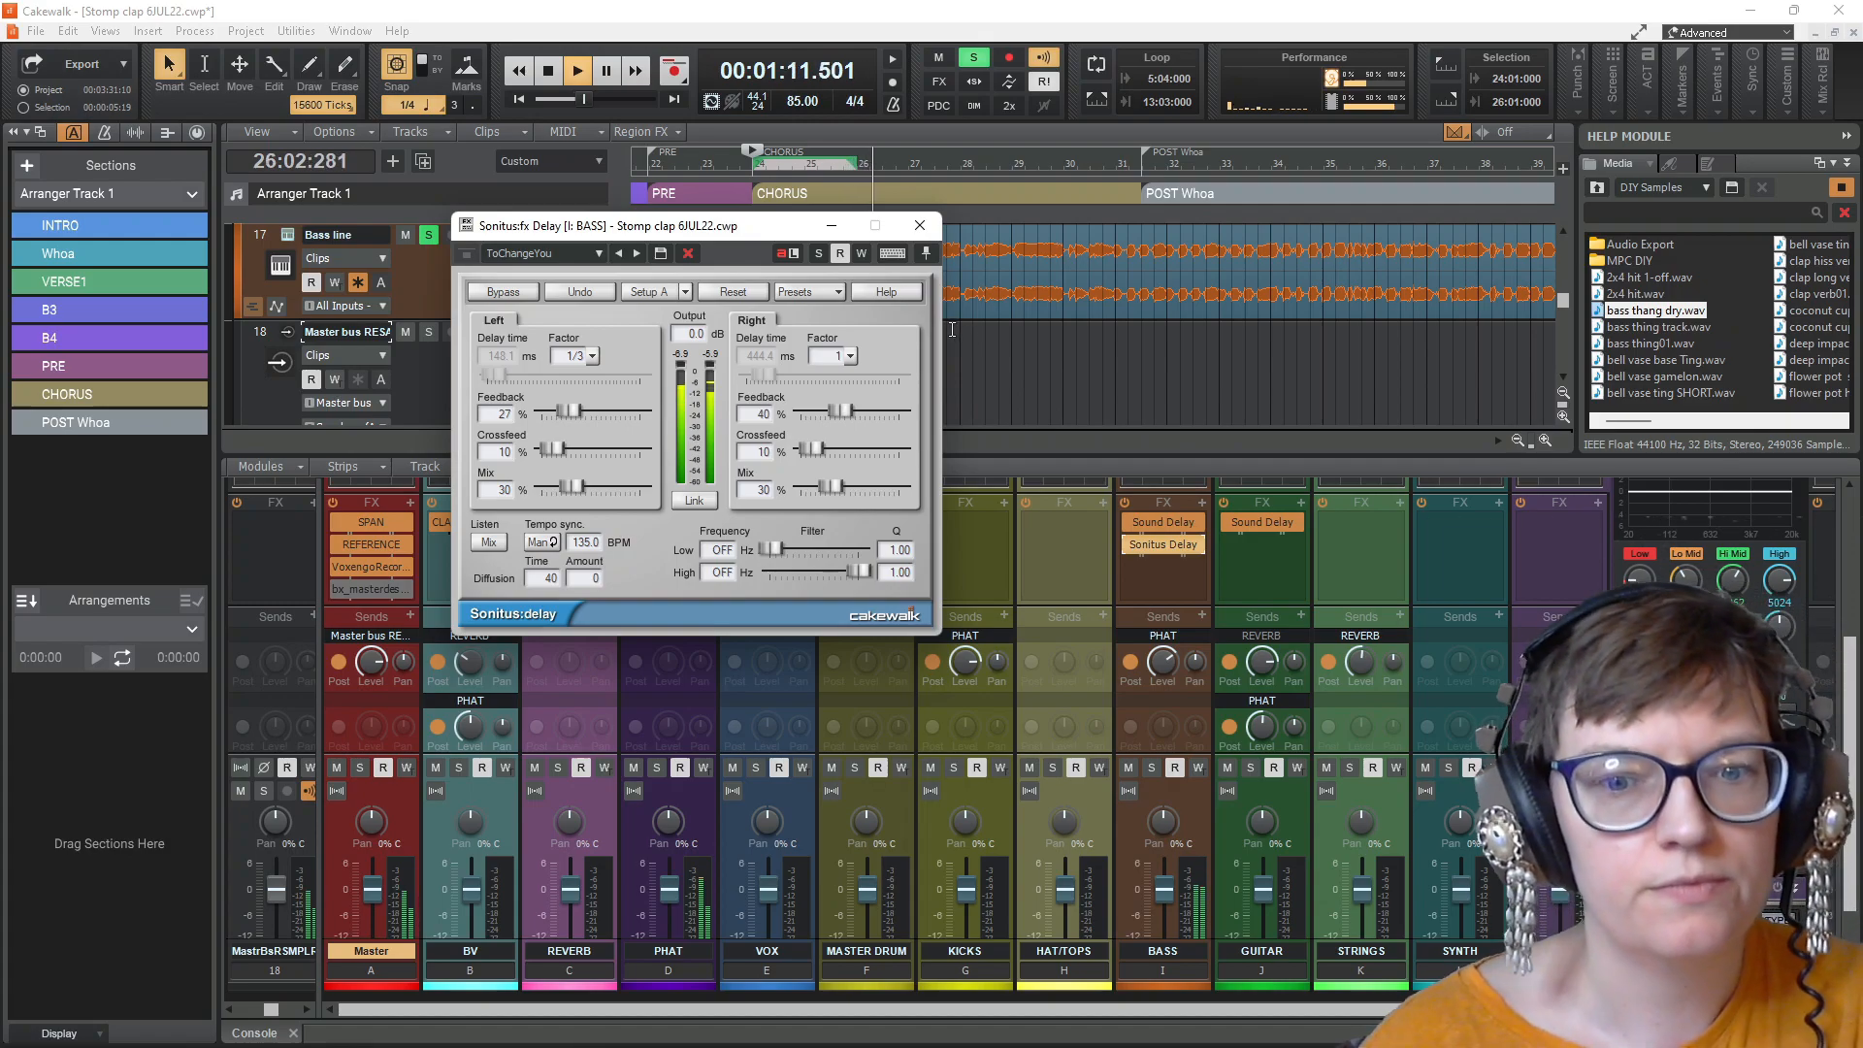
{"action": "key", "text": "space"}
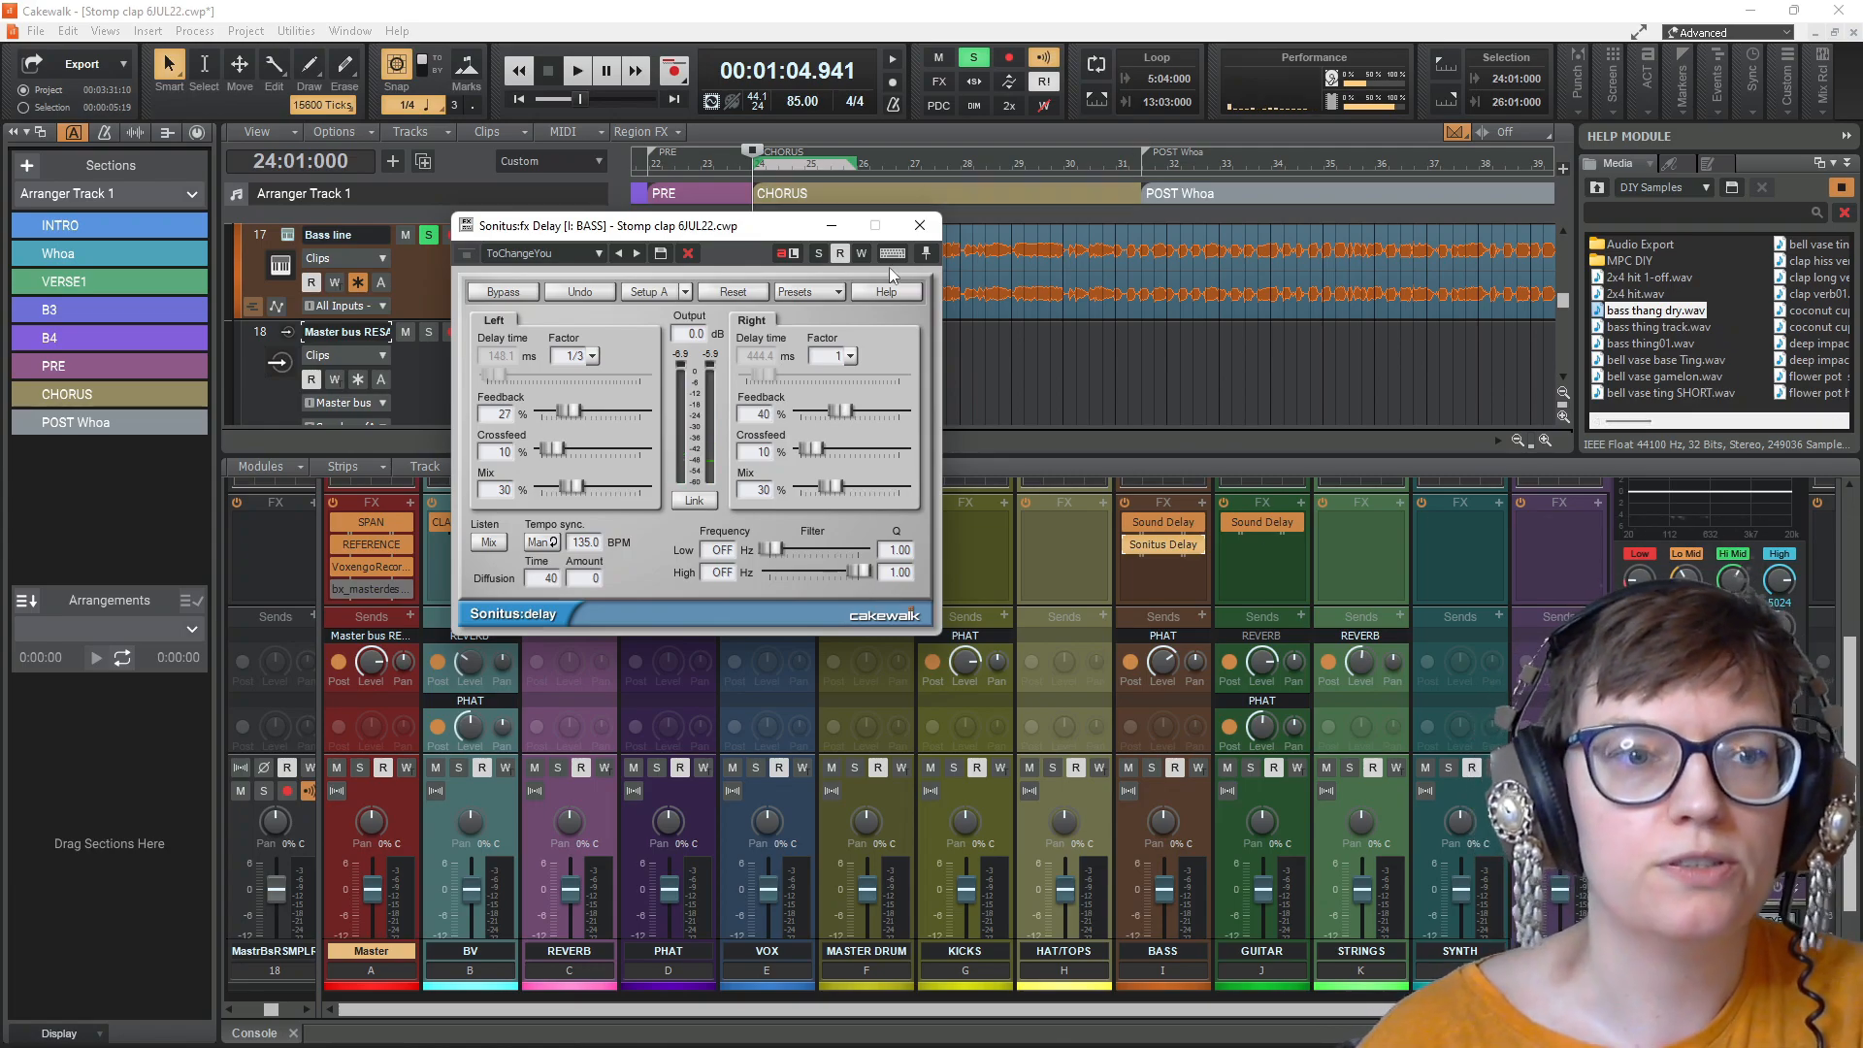
{"action": "left_click", "coordinate": [920, 225]}
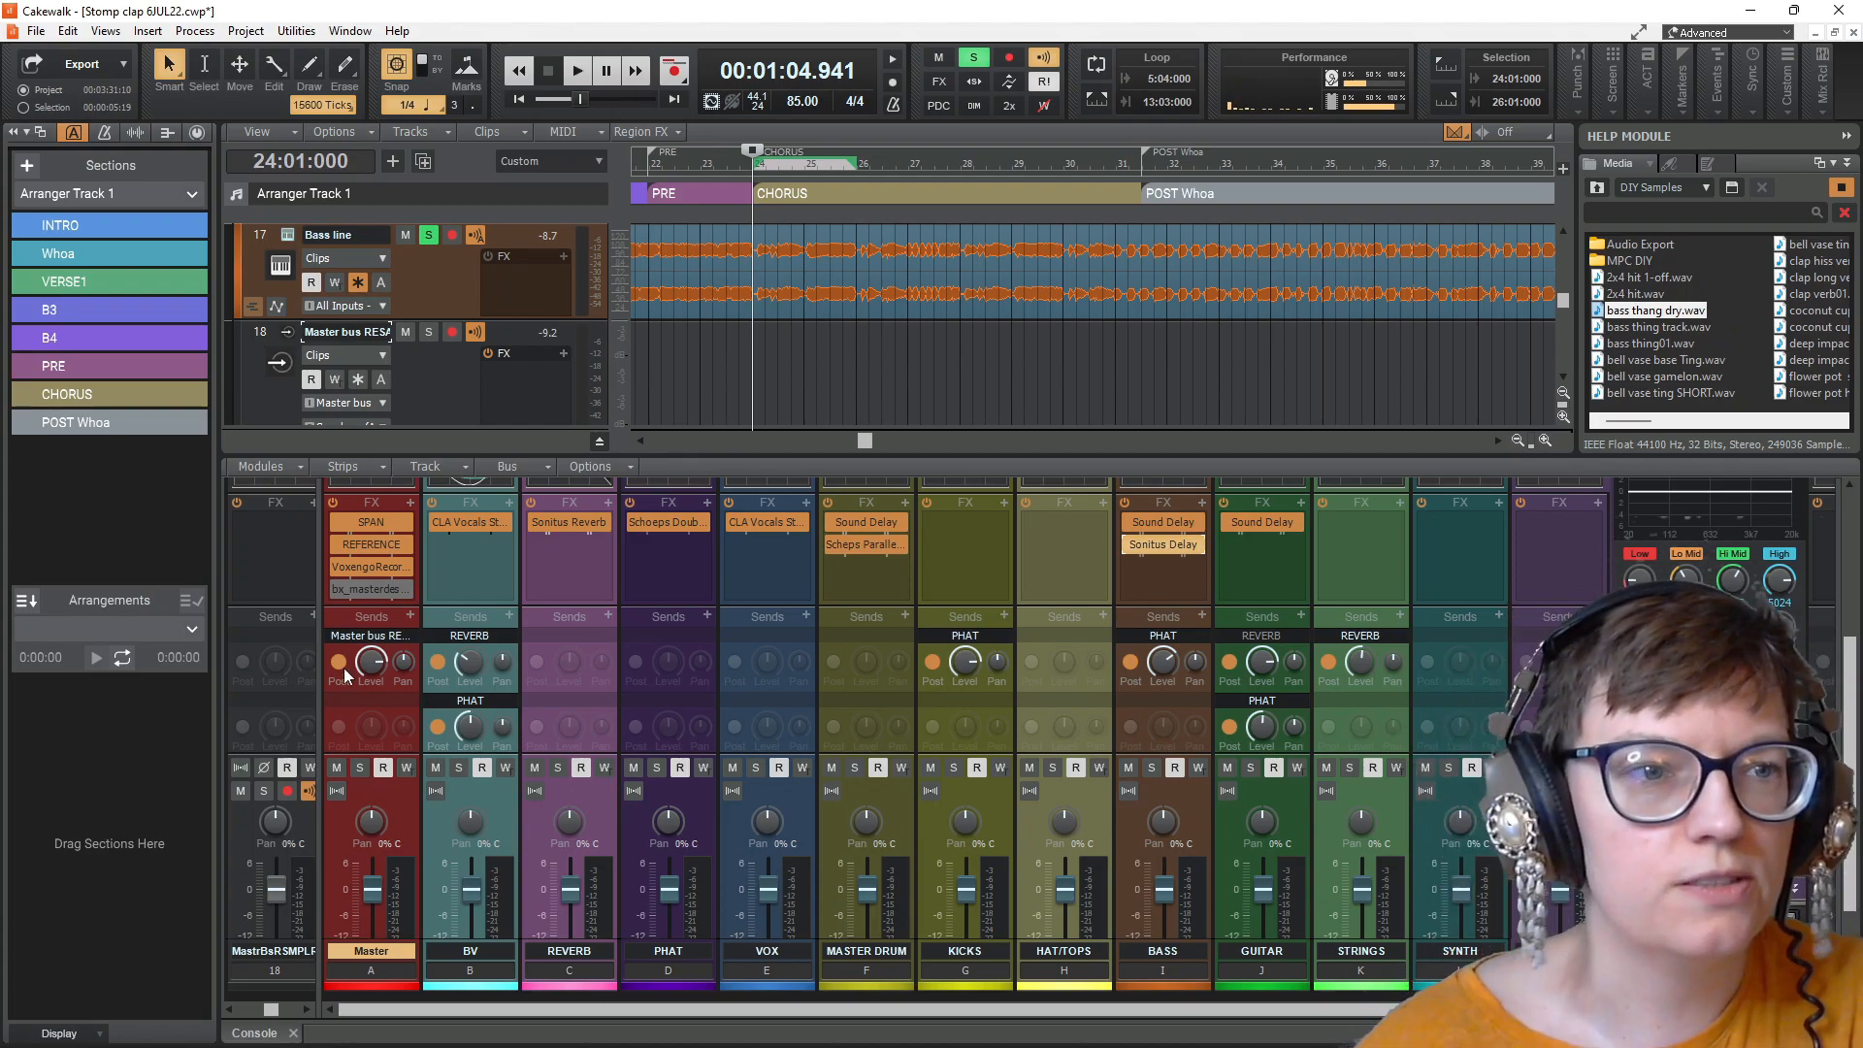
Step: Arm the Master bus RESAMPLER track and record the delayed bass line onto it from the start of the chorus
{"action": "left_click", "coordinate": [452, 333]}
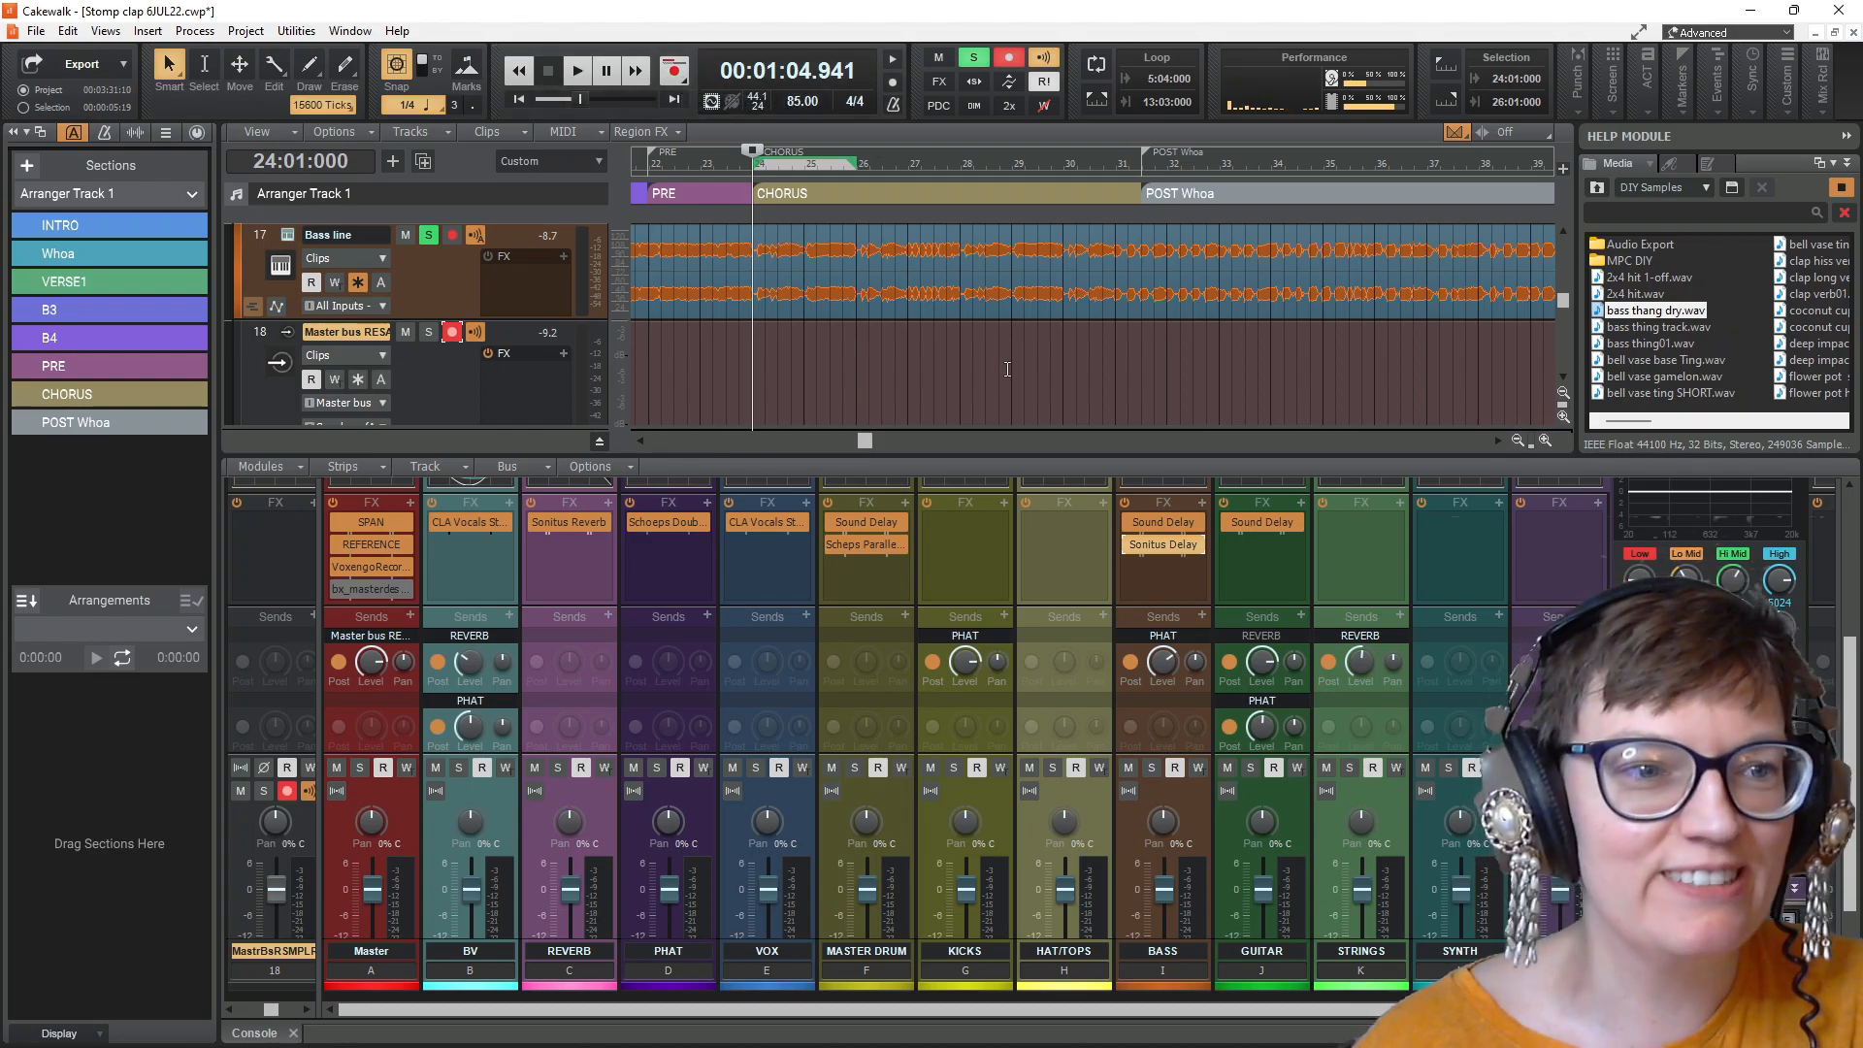
{"action": "left_click", "coordinate": [675, 72]}
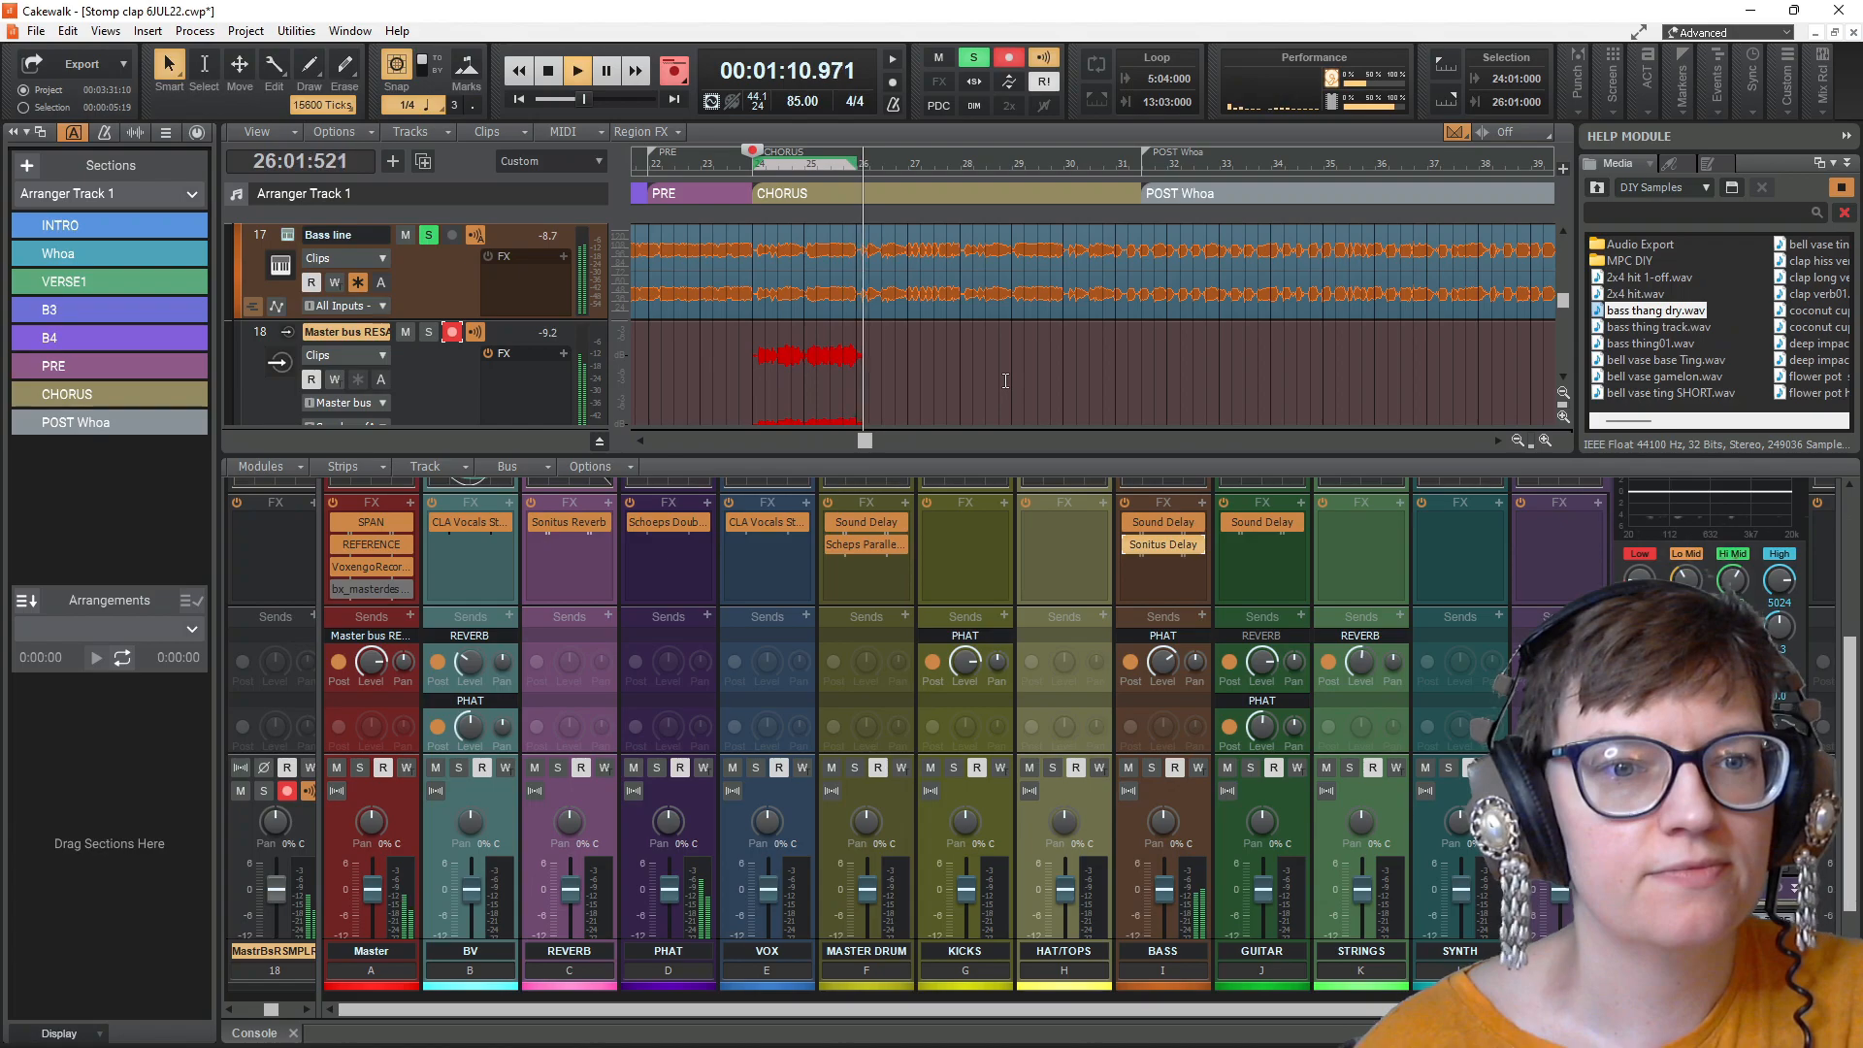
{"action": "key", "text": "space"}
Step: Save the recorded delay clip from Loop Construction as the Wave file "bass thang delay" in DIY Samples, and narrow the media browser
{"action": "double_click", "coordinate": [808, 291]}
{"action": "left_click", "coordinate": [287, 467]}
{"action": "left_click", "coordinate": [293, 495]}
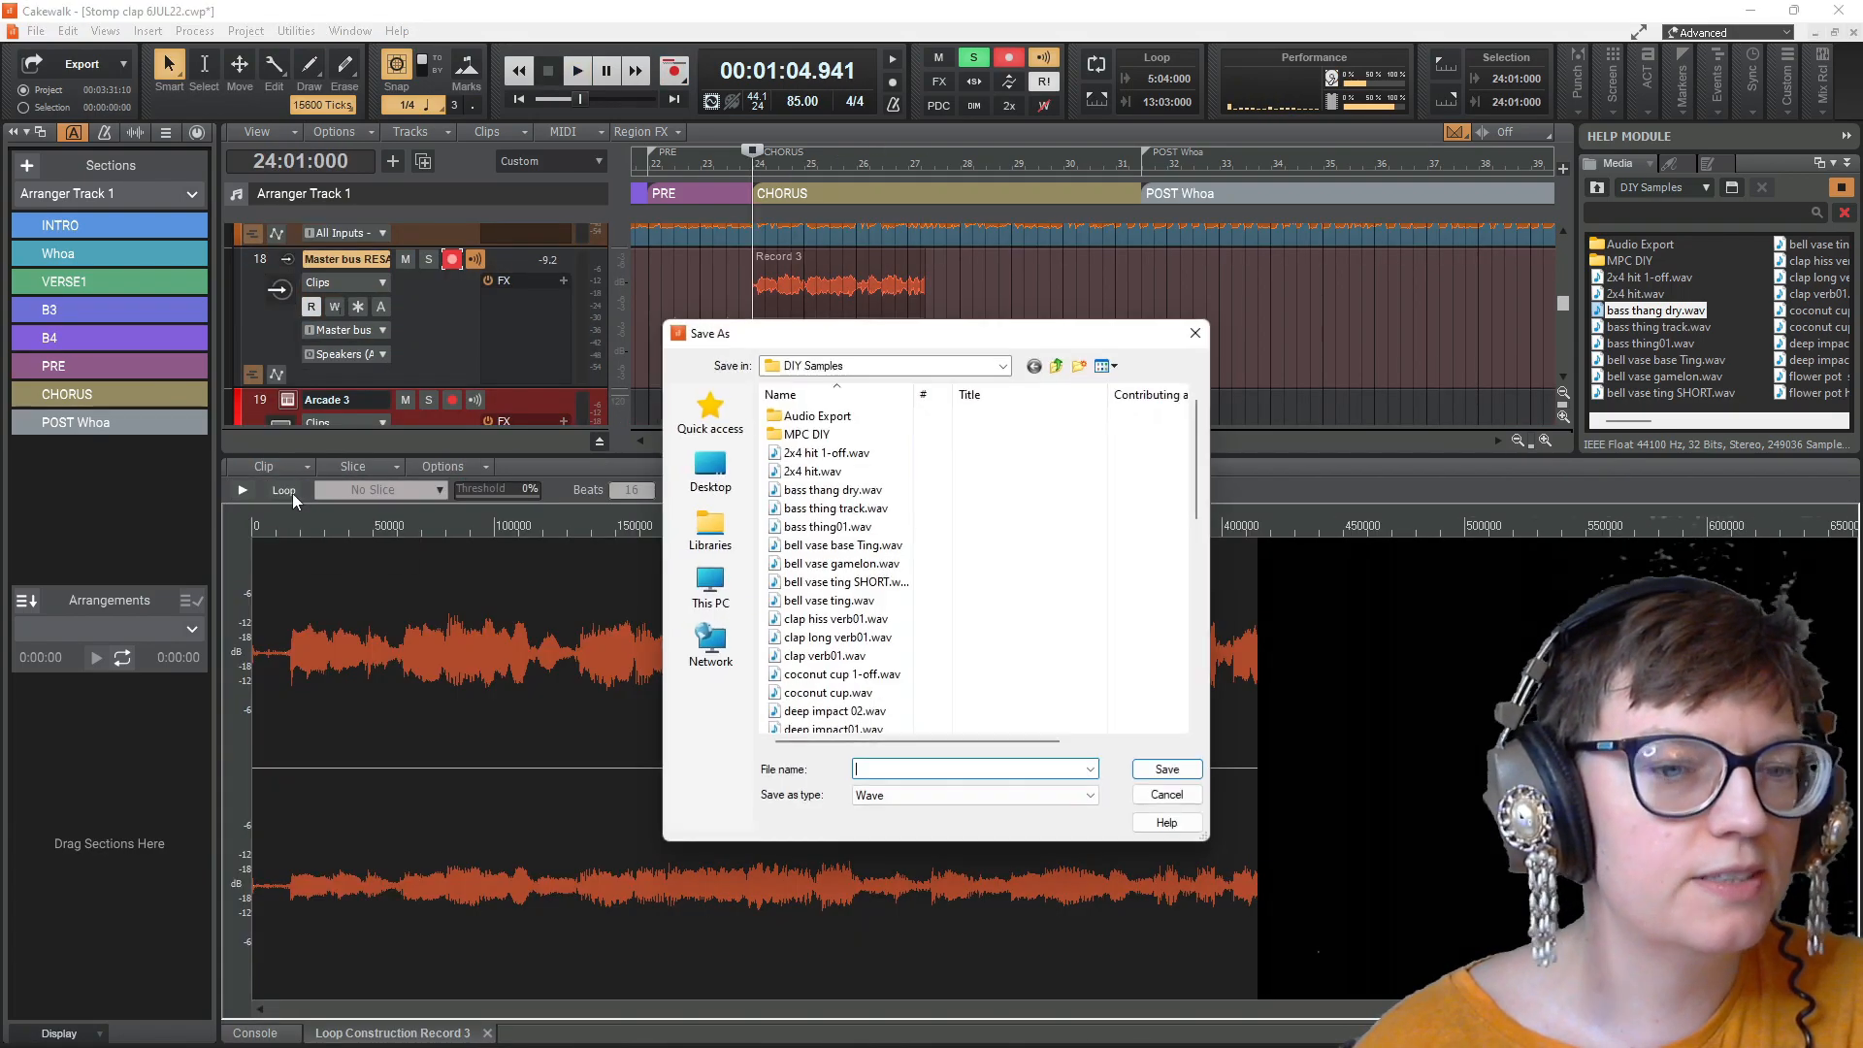
{"action": "type", "text": "bass than"}
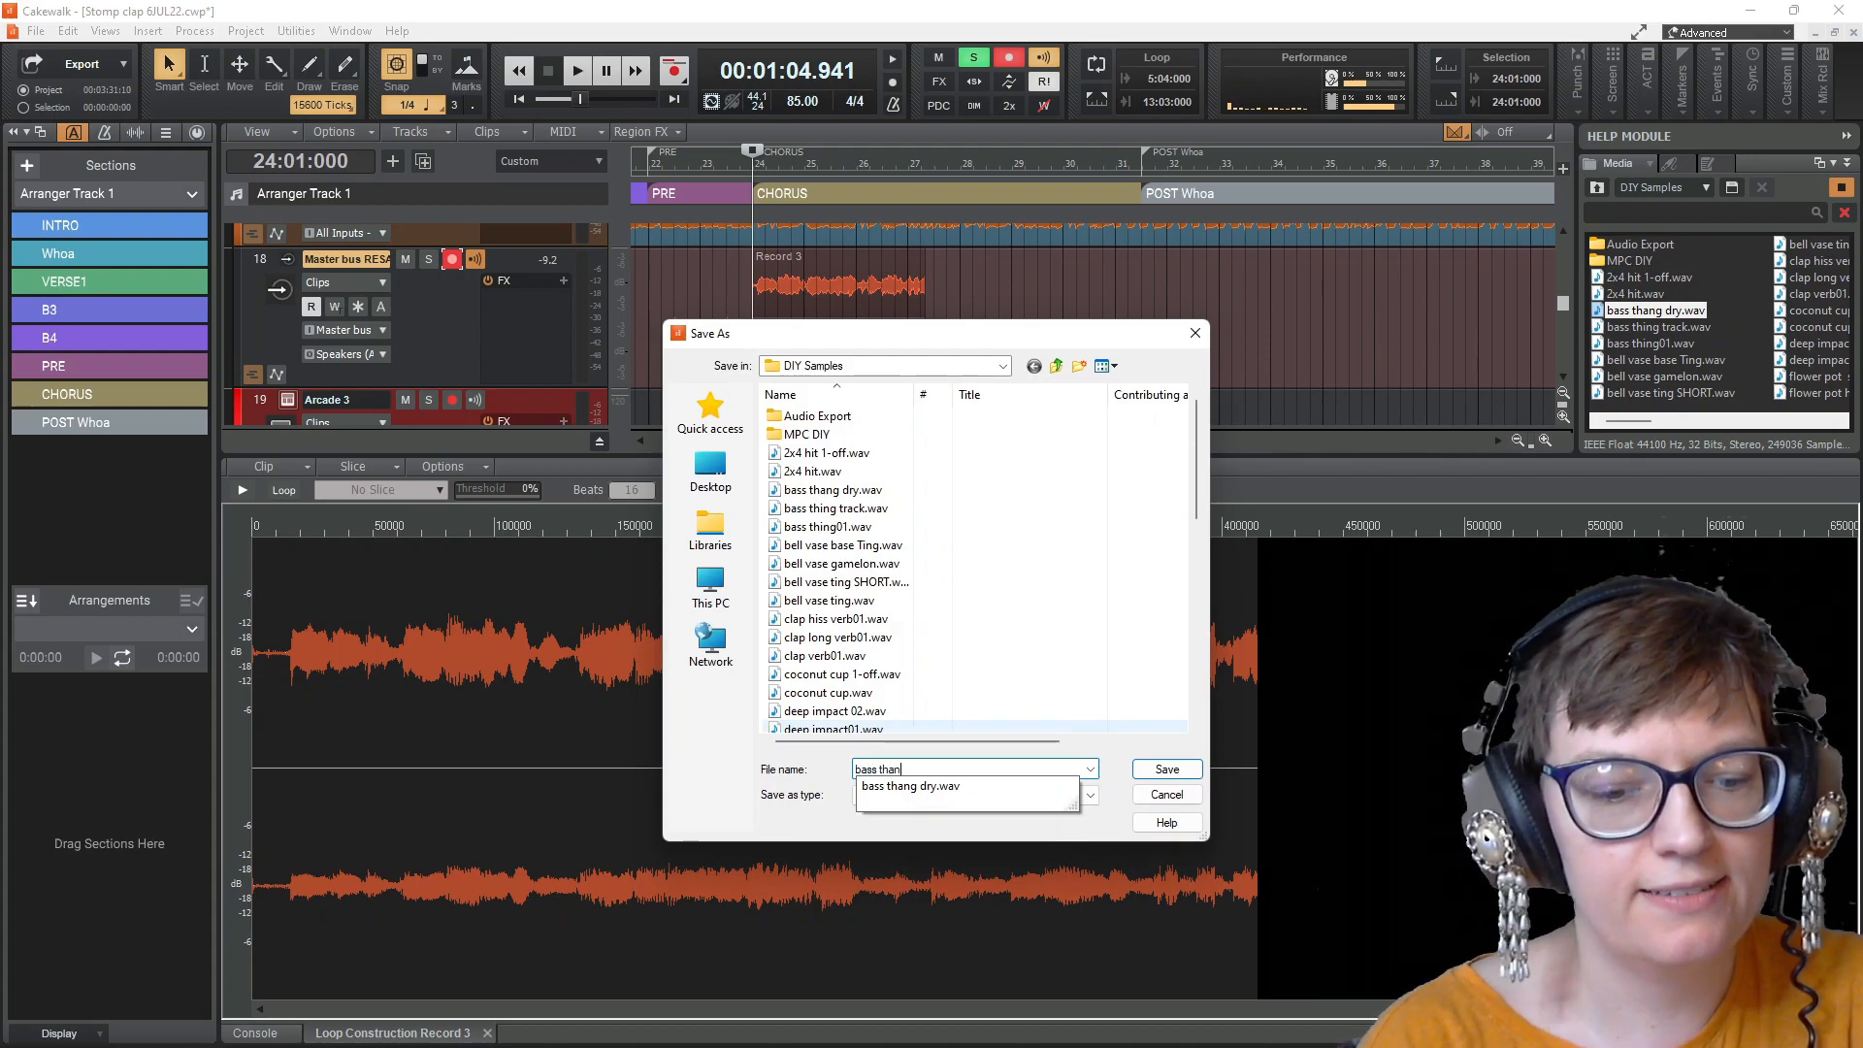
{"action": "type", "text": "g delay"}
{"action": "key", "text": "Return"}
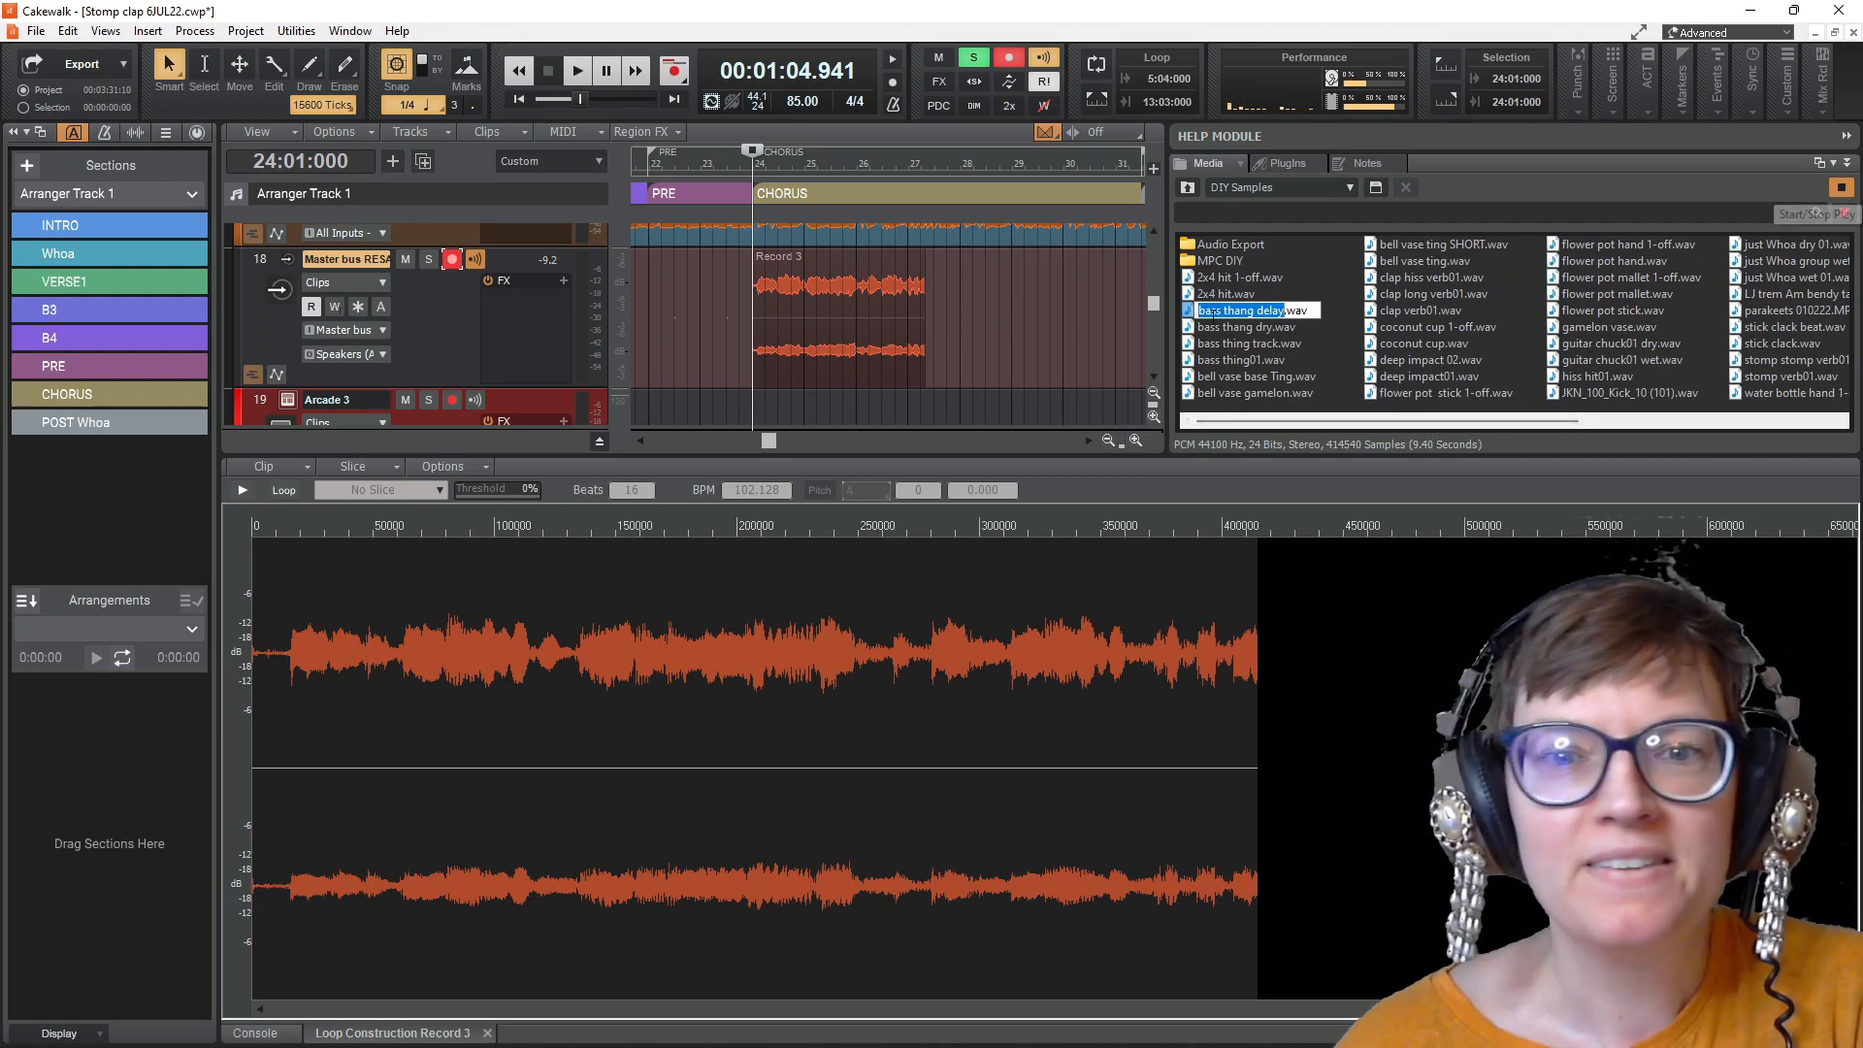
{"action": "left_click_drag", "start_coordinate": [1168, 335], "coordinate": [1539, 335]}
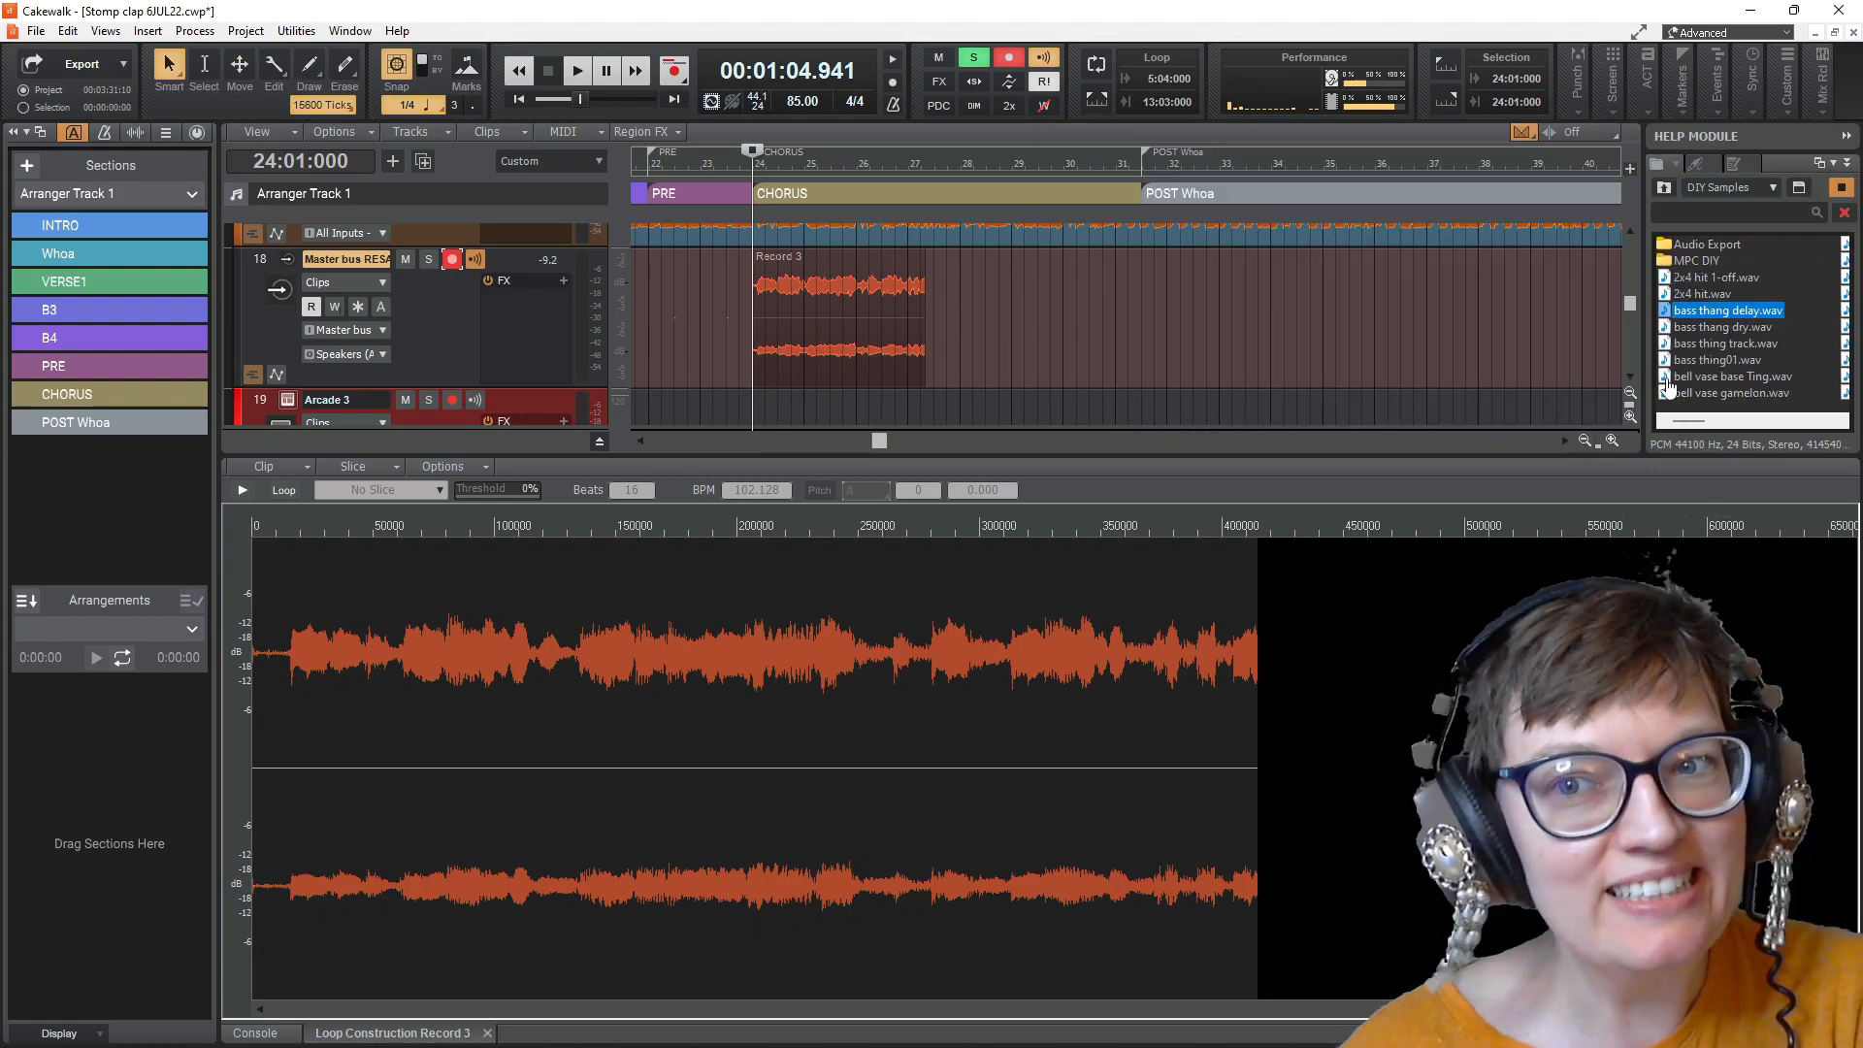